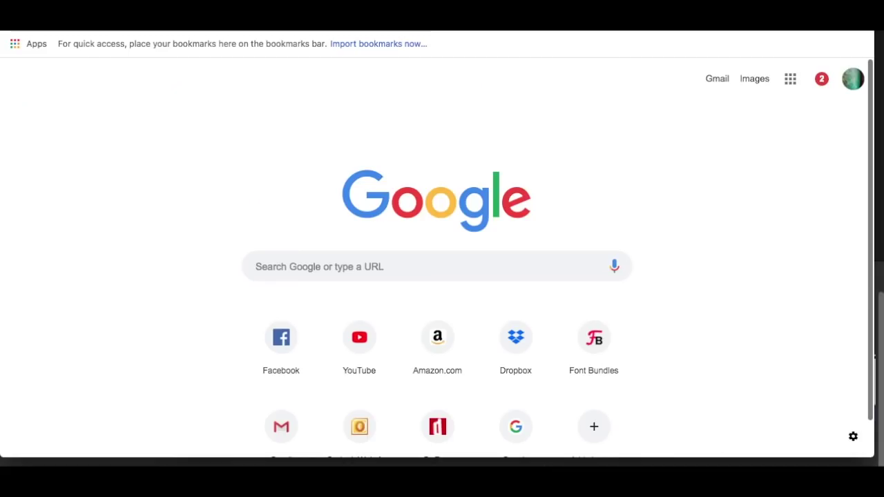
# Focus the Google search box on Chrome's New Tab page
pyautogui.scroll(-1, 479, 331)
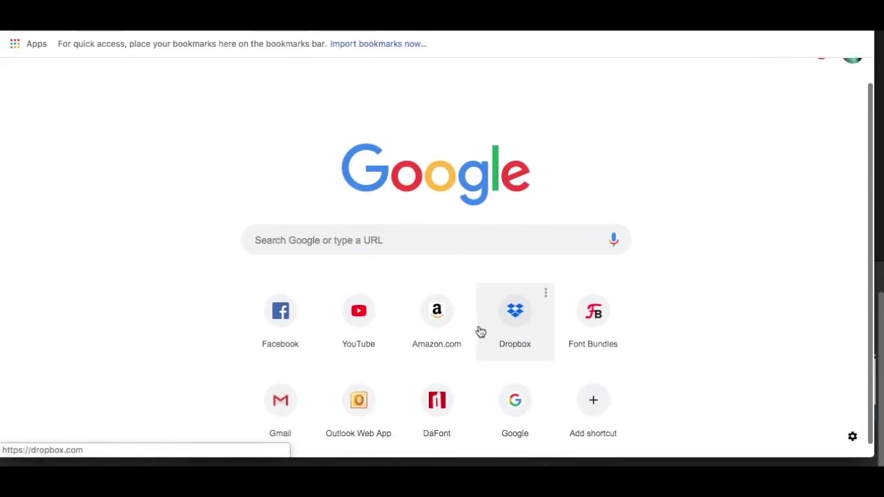
pyautogui.scroll(2, 479, 332)
pyautogui.click(408, 275)
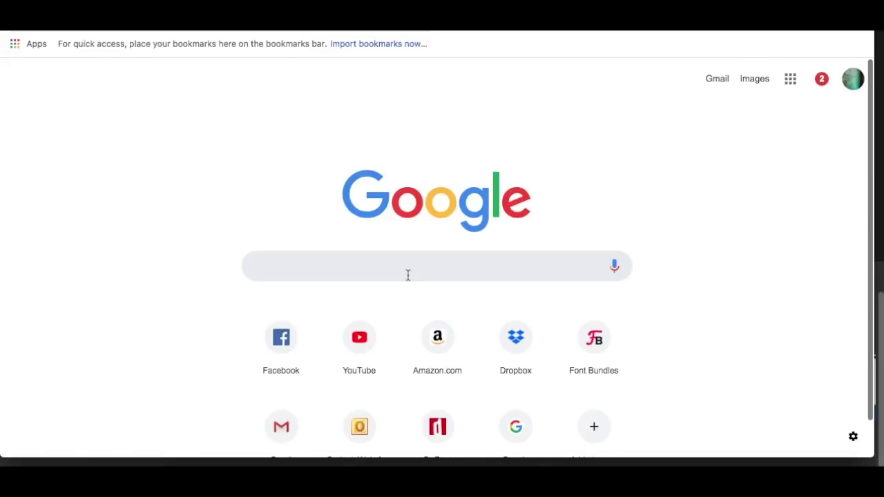
# Search Google for 'cupid' and switch to the Images results
pyautogui.write('cu')
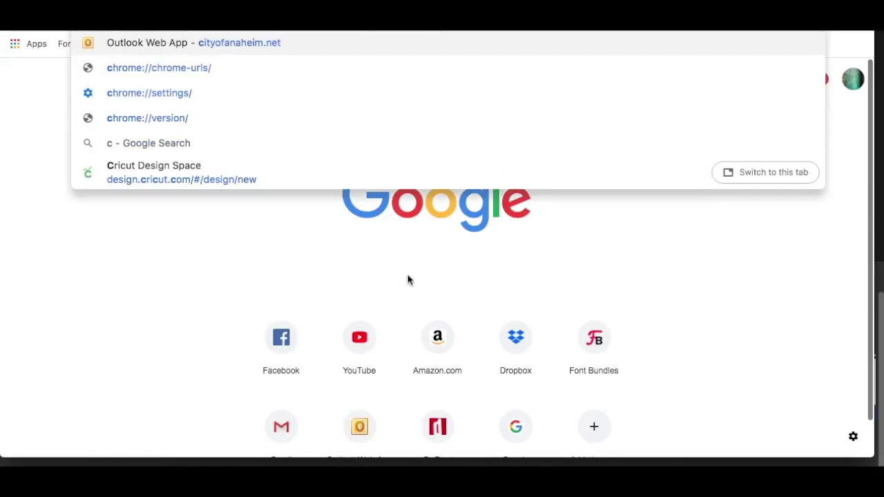
pyautogui.press('BackSpace')
pyautogui.press('BackSpace')
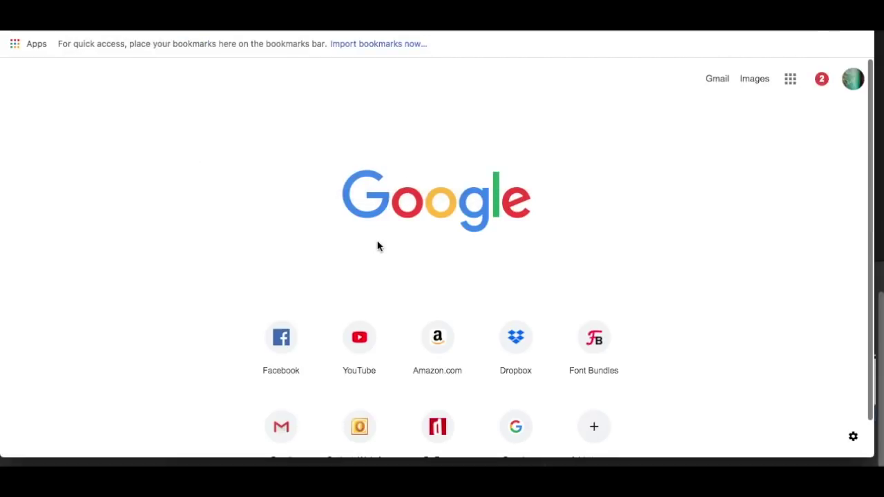
pyautogui.click(389, 260)
pyautogui.write('cupid')
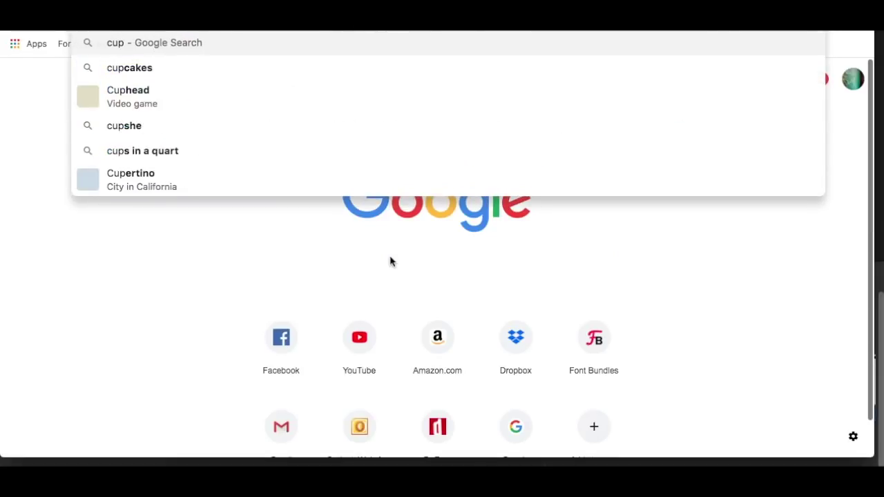
pyautogui.press('Return')
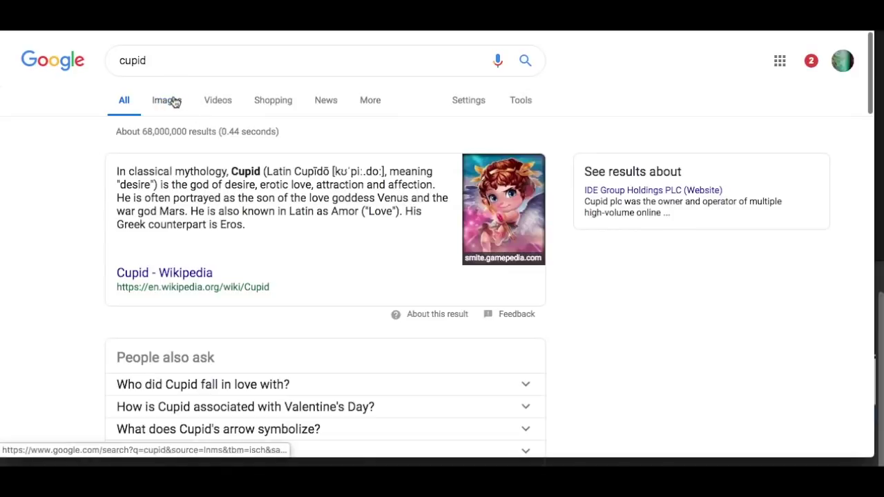
pyautogui.click(174, 101)
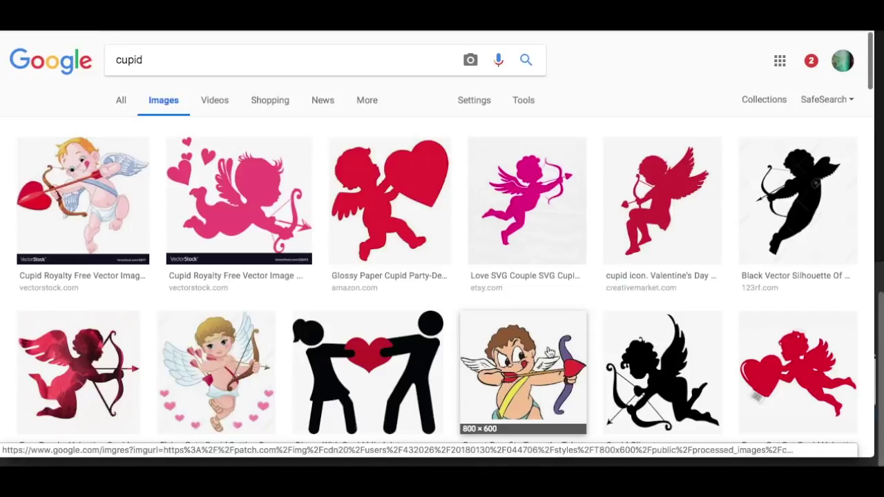
# Open the larger preview of the Secret Benefits cupid image
pyautogui.scroll(-2, 545, 382)
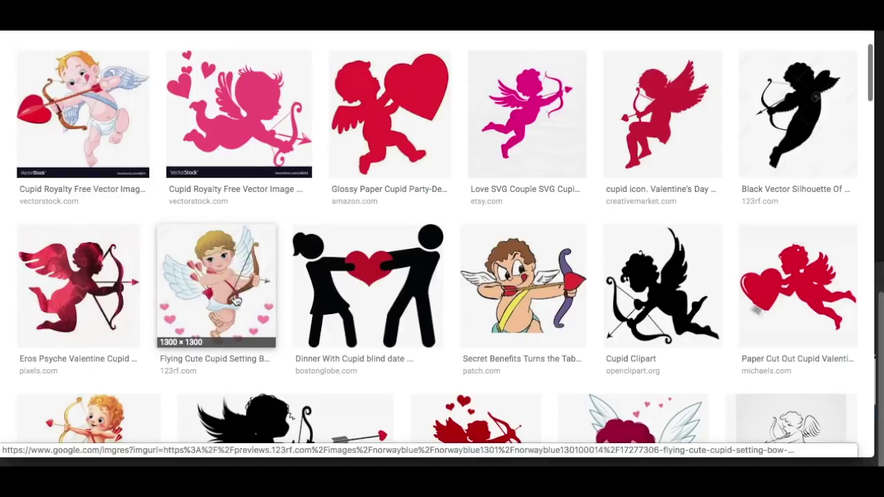
pyautogui.scroll(-1, 235, 301)
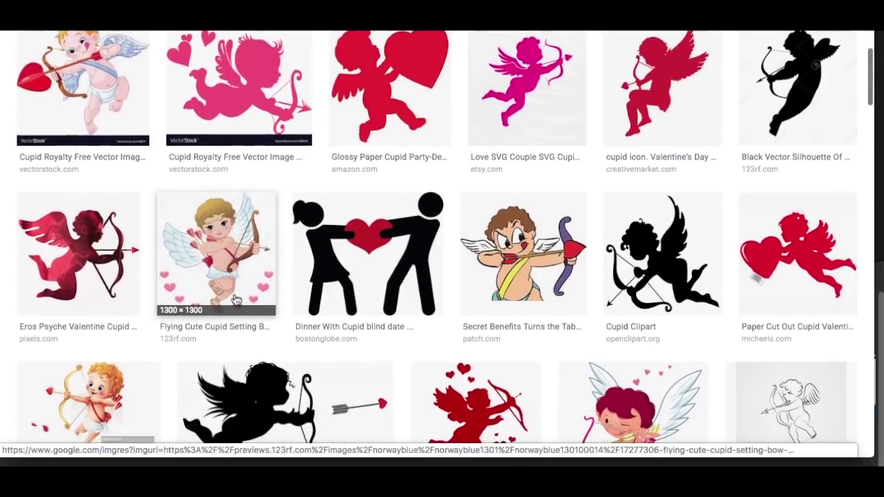
pyautogui.scroll(2, 235, 301)
pyautogui.scroll(1, 235, 301)
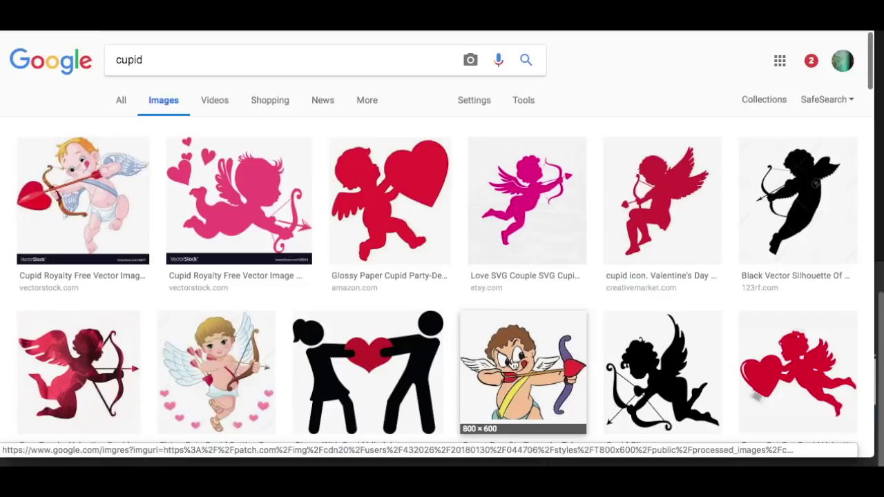
pyautogui.click(514, 363)
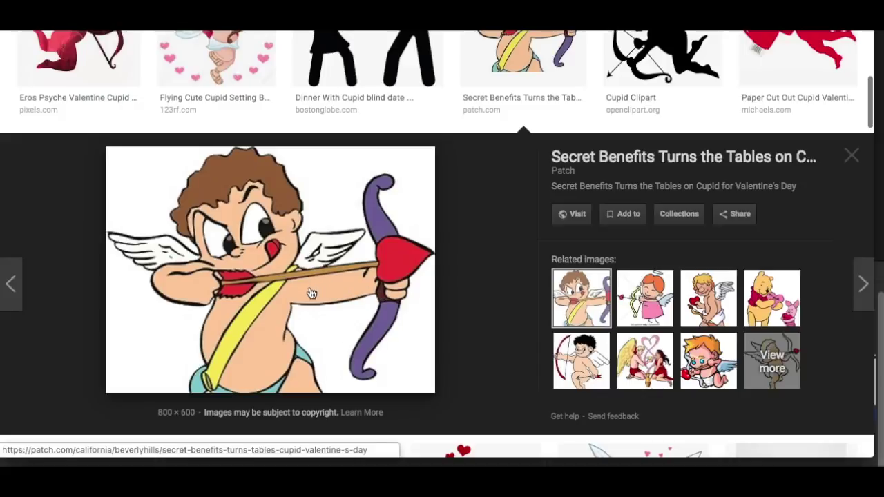
# Preview the related Pooh and Piglet Valentine Friend Clipart from worldartsme.com
pyautogui.scroll(1, 312, 298)
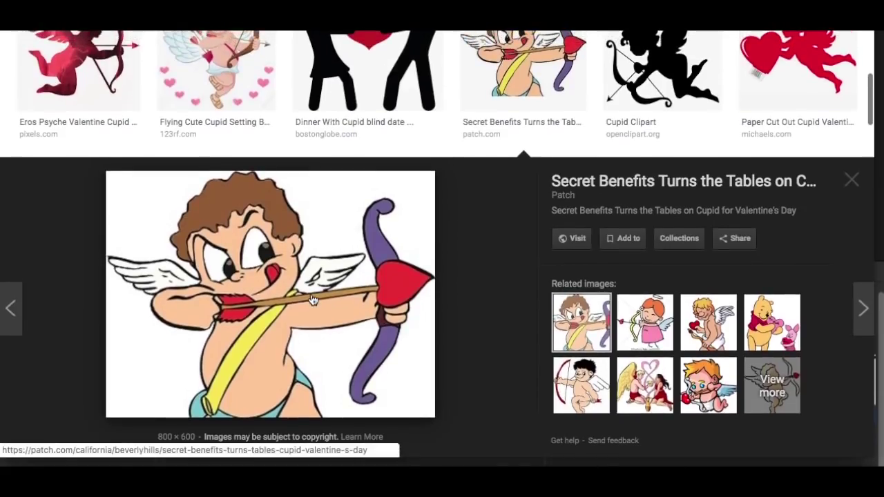
pyautogui.scroll(1, 312, 299)
pyautogui.click(772, 335)
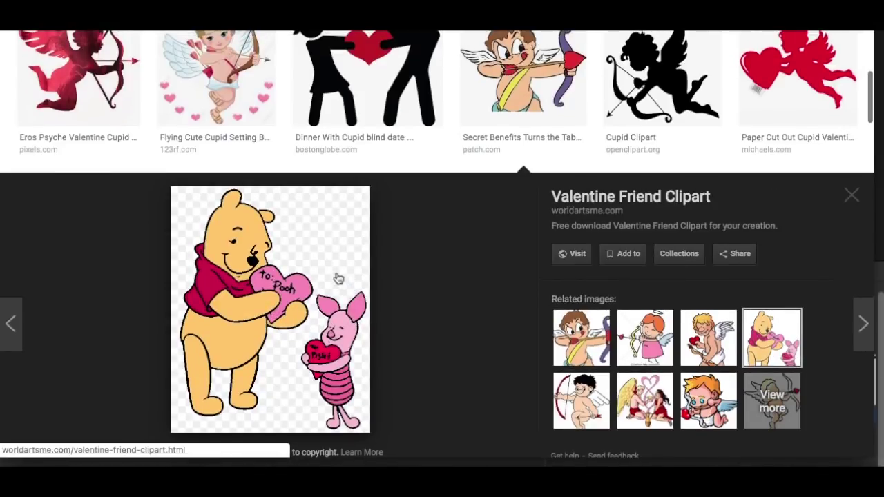
# Save the Pooh and Piglet clipart as valentine-friend-clipart-1.jpg in Downloads, JPEG format
pyautogui.click(322, 274)
pyautogui.rightClick(321, 271)
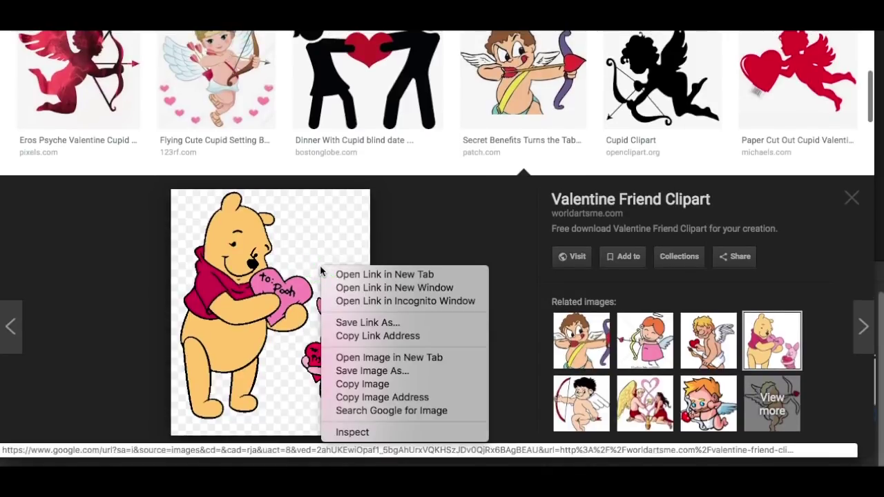
pyautogui.click(372, 370)
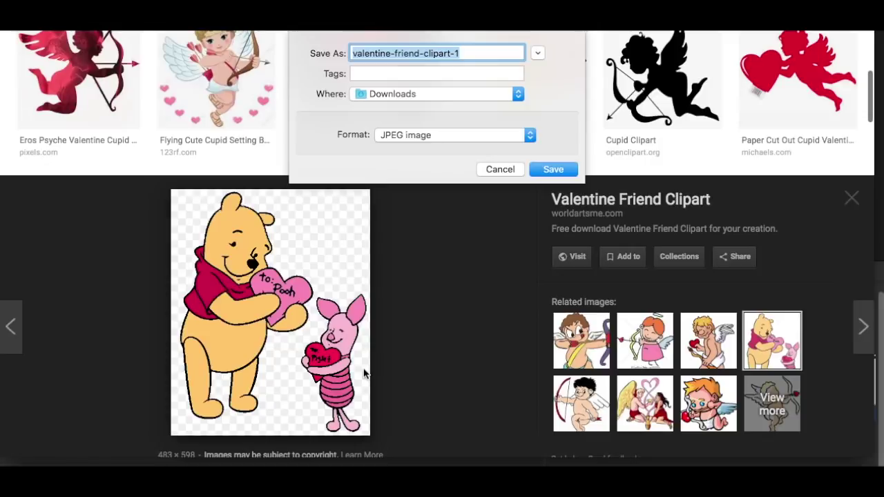
pyautogui.click(435, 140)
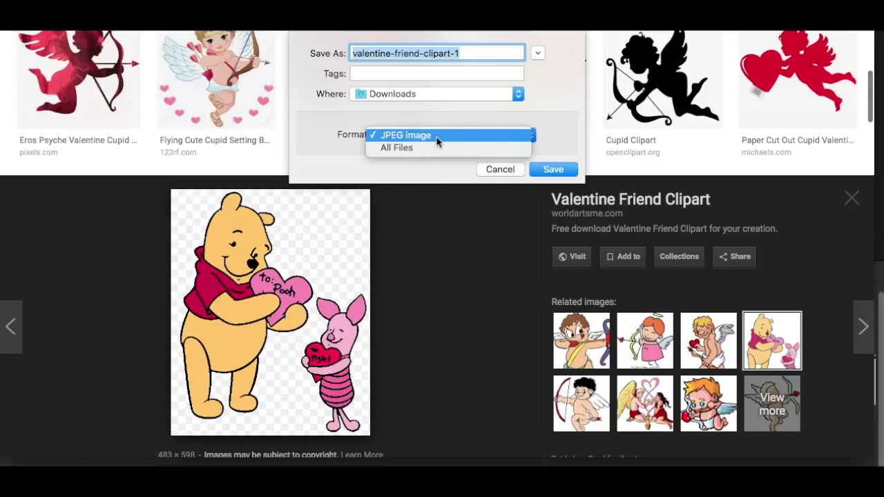
pyautogui.click(436, 134)
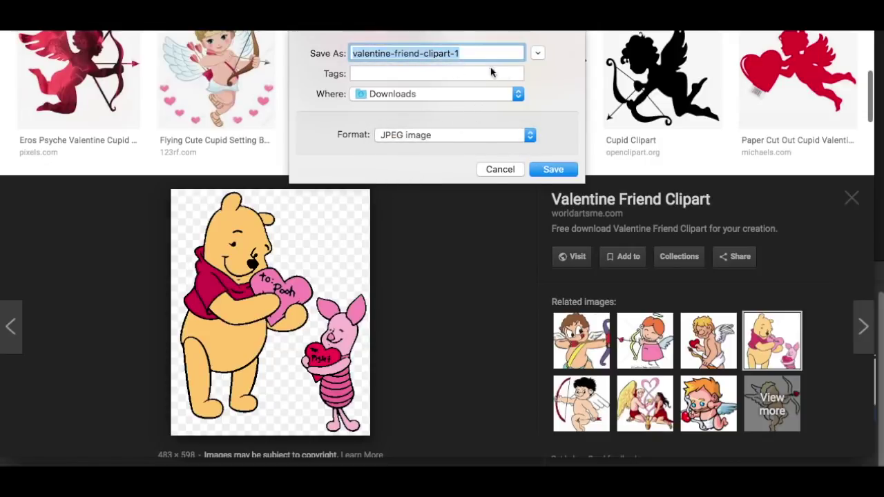
pyautogui.click(566, 170)
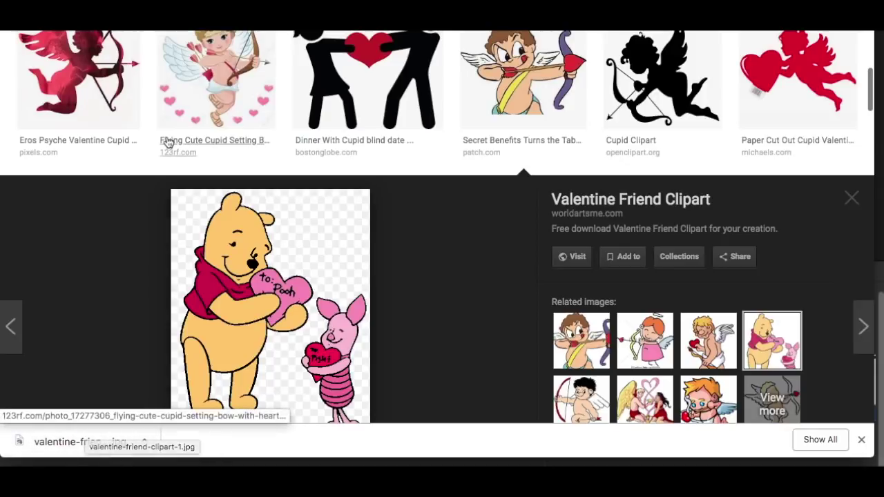
pyautogui.hotkey('ctrl', 'Tab')
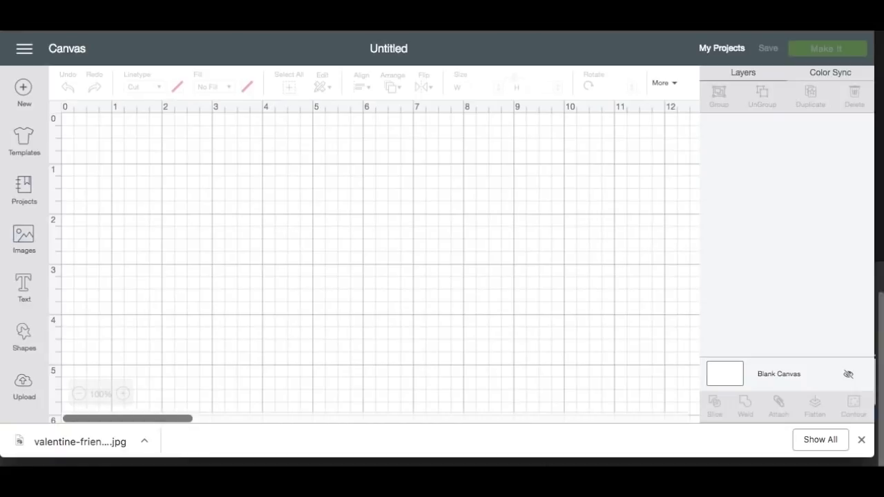
# Upload valentine-friend-clipart-1.jpg from Downloads as a new Design Space image
pyautogui.click(26, 393)
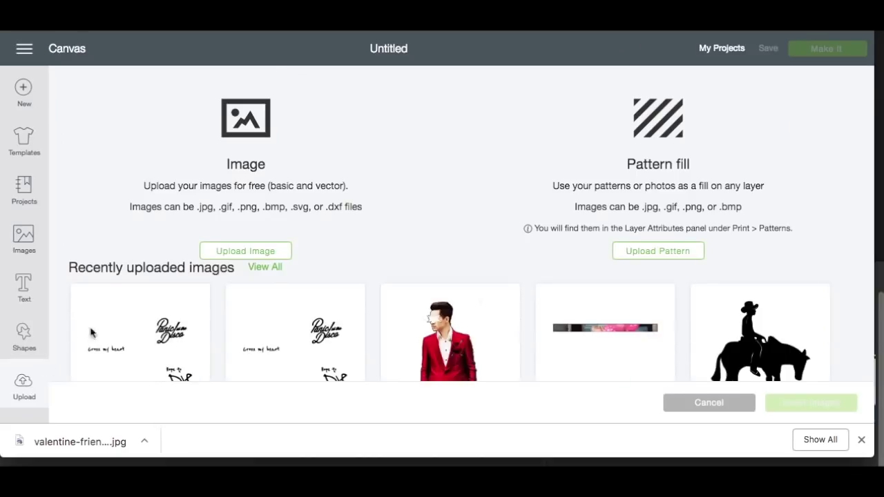
pyautogui.click(270, 257)
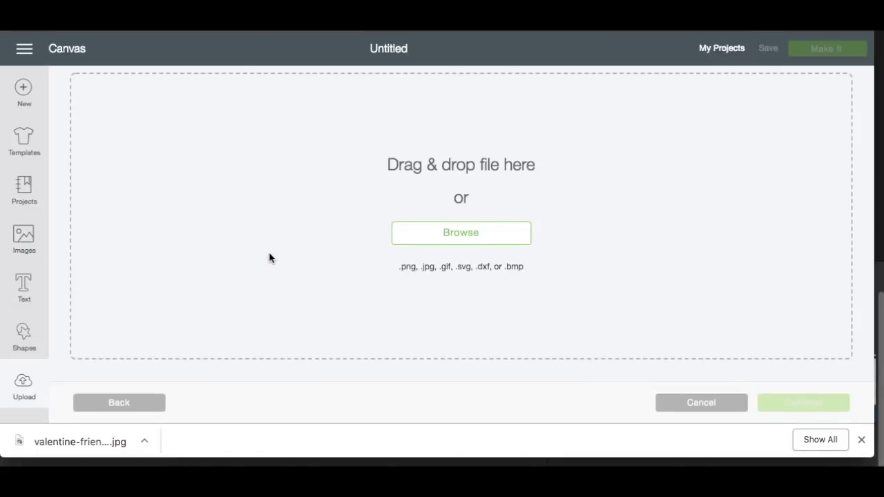
pyautogui.click(490, 243)
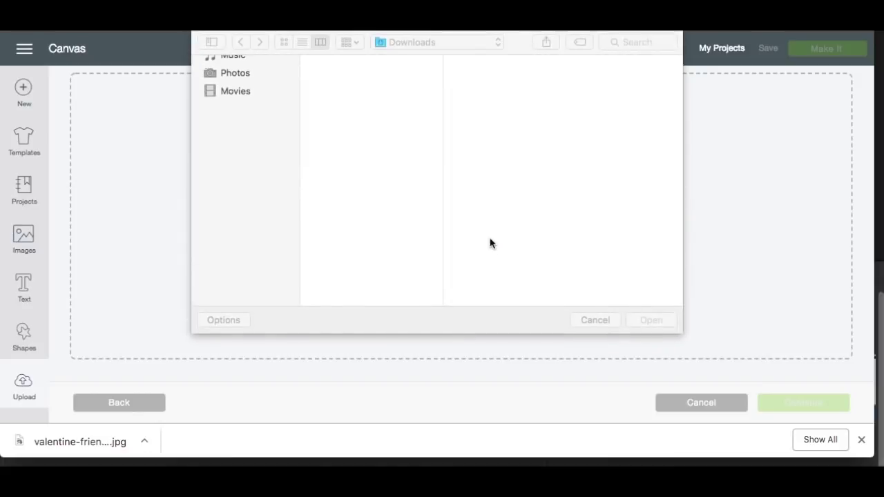
pyautogui.scroll(-5, 367, 185)
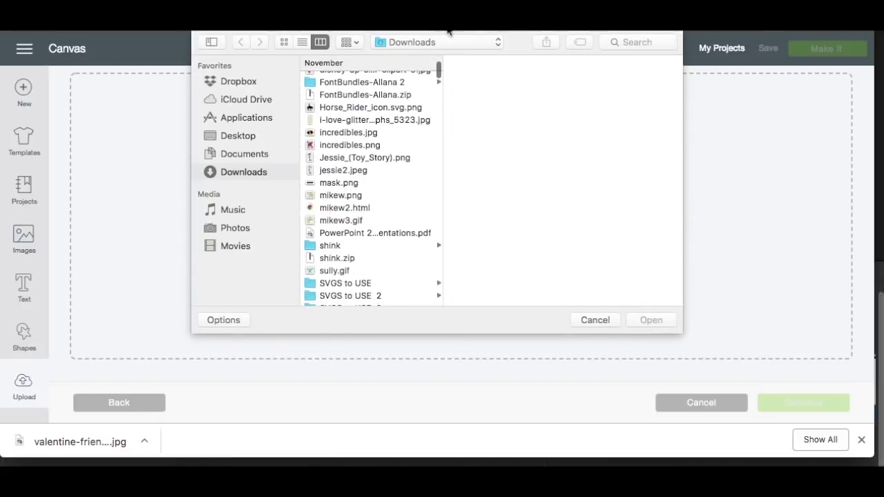
pyautogui.moveTo(438, 69); pyautogui.dragTo(446, 319)
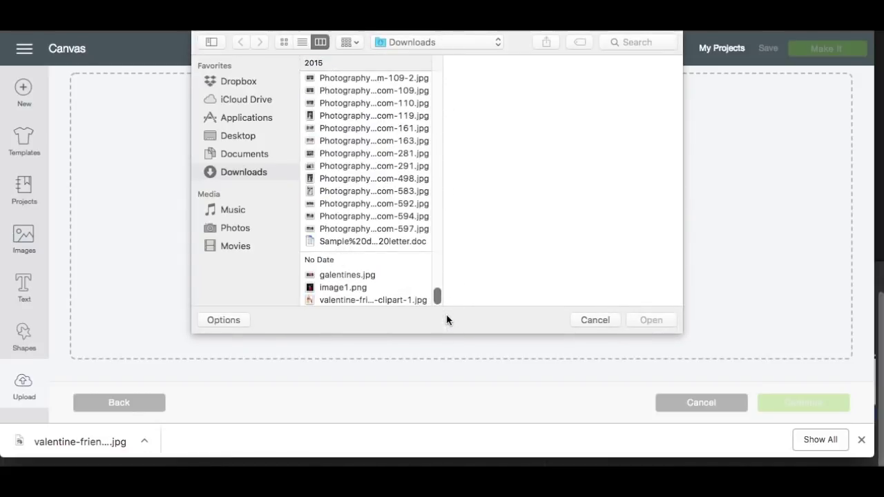
pyautogui.click(398, 301)
pyautogui.click(658, 319)
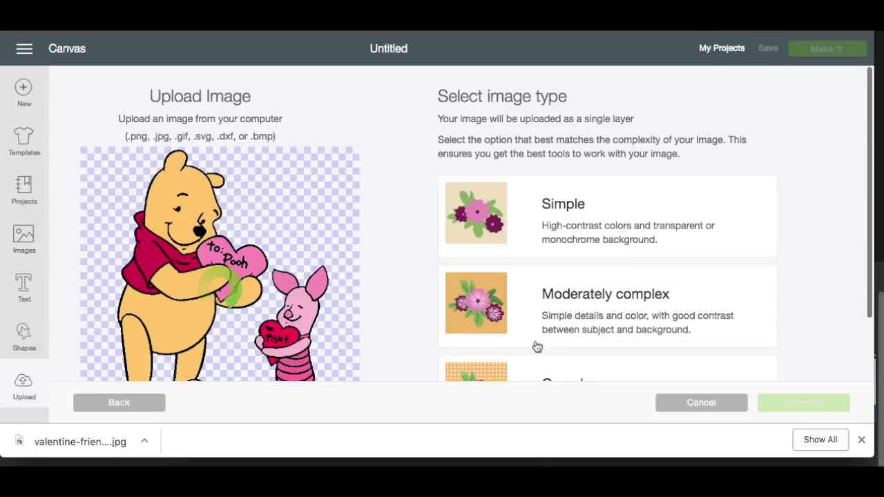
# Settle on Complex as the clipart's image type and continue to Select & erase
pyautogui.scroll(-1, 399, 330)
pyautogui.scroll(-3, 399, 330)
pyautogui.scroll(2, 346, 272)
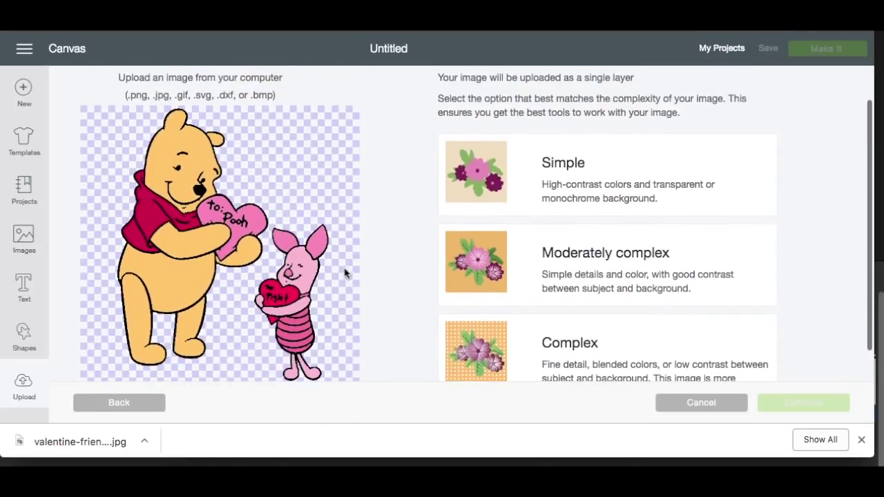
pyautogui.click(517, 336)
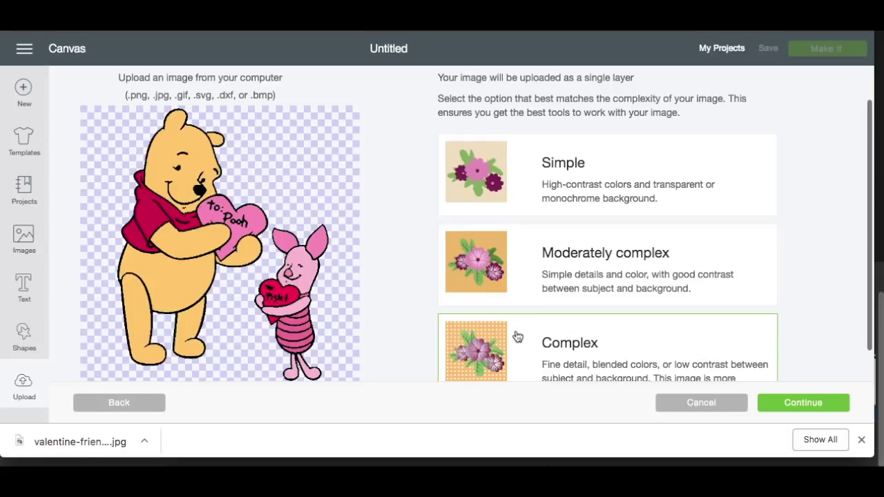
pyautogui.scroll(1, 517, 335)
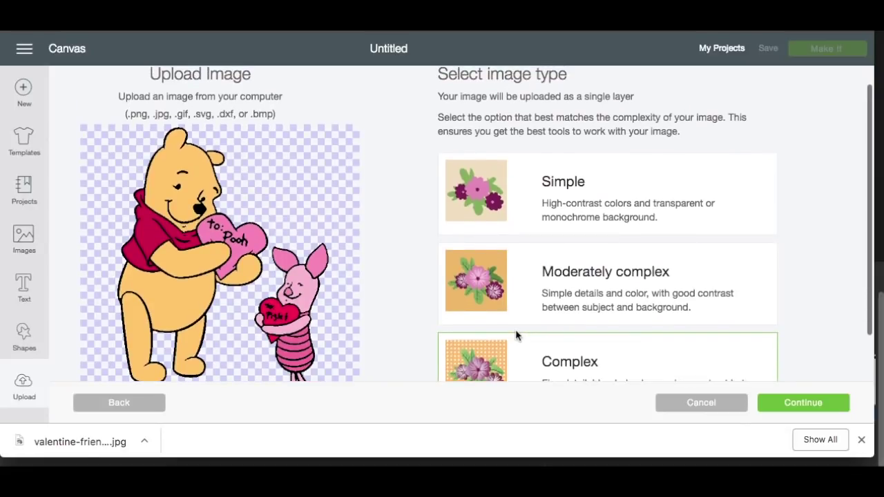
pyautogui.scroll(1, 517, 336)
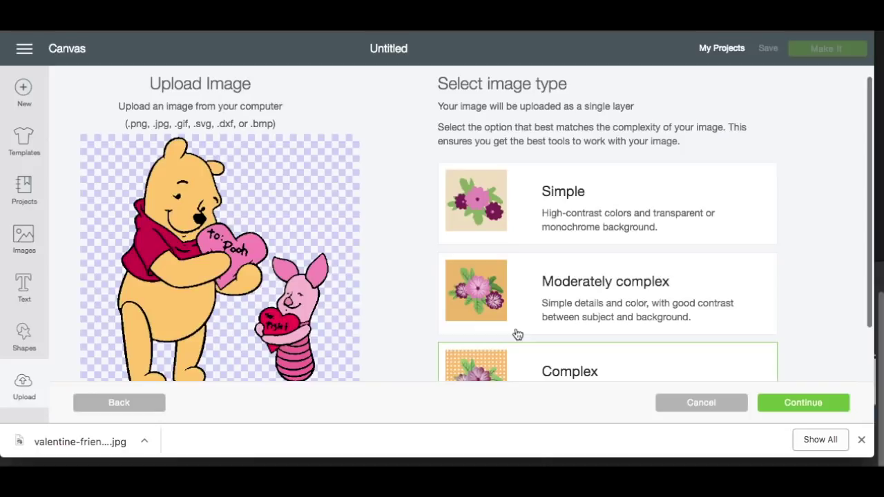
pyautogui.scroll(-1, 526, 339)
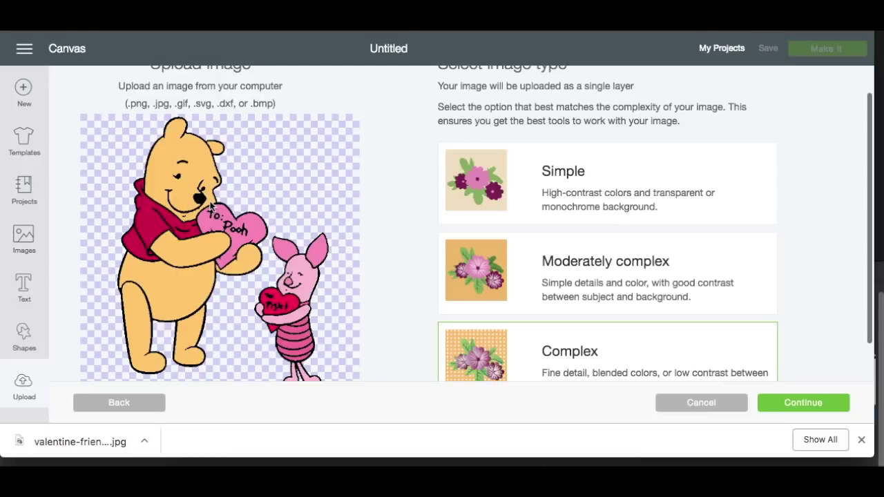
pyautogui.scroll(1, 317, 190)
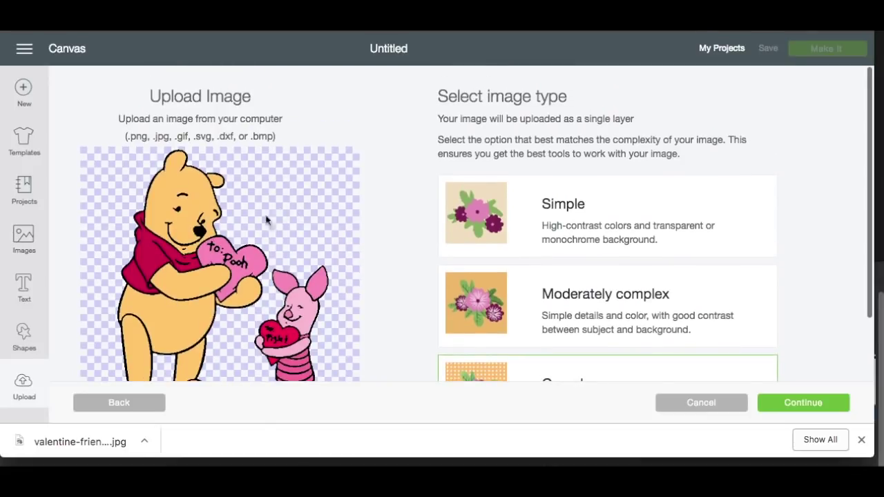
pyautogui.click(537, 227)
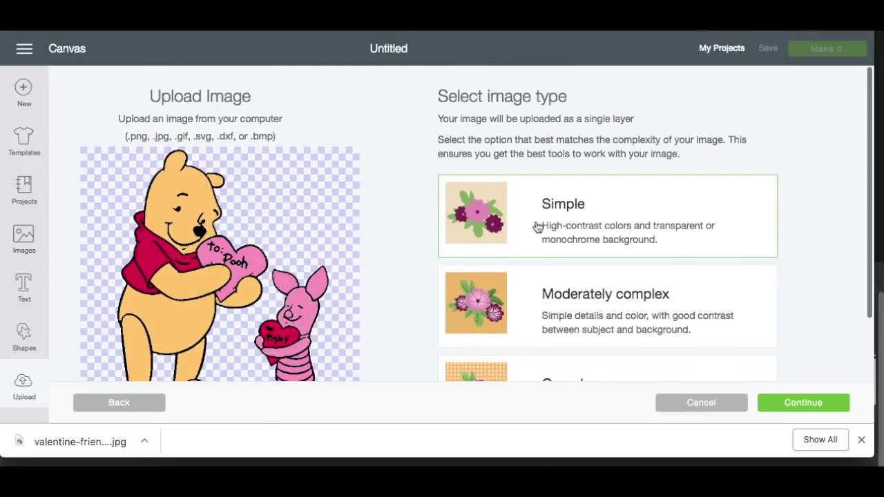
pyautogui.scroll(-2, 537, 227)
pyautogui.click(537, 228)
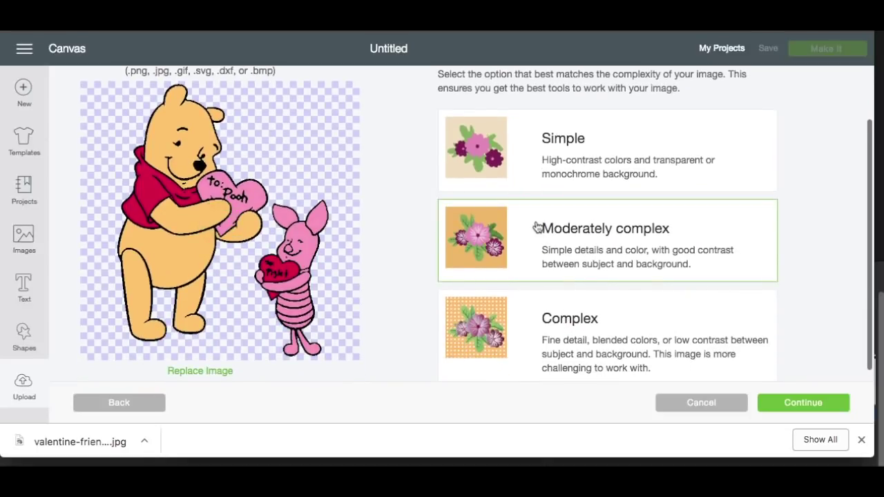
pyautogui.click(570, 319)
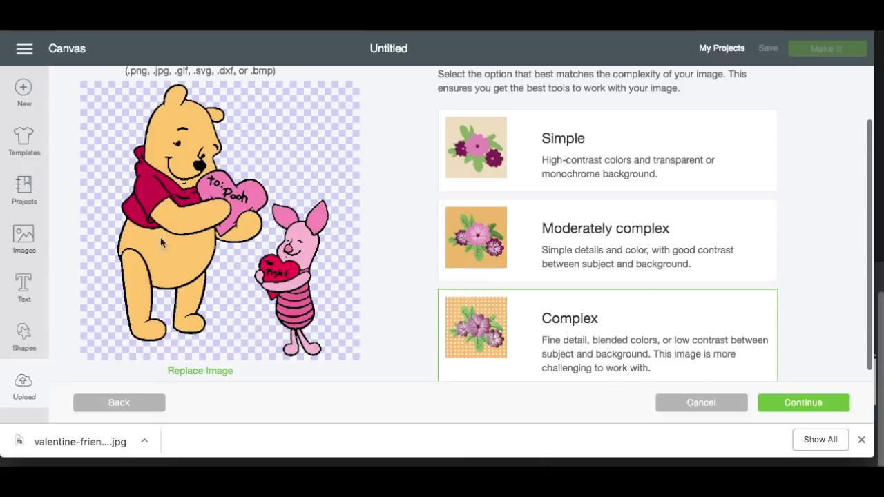
pyautogui.click(788, 405)
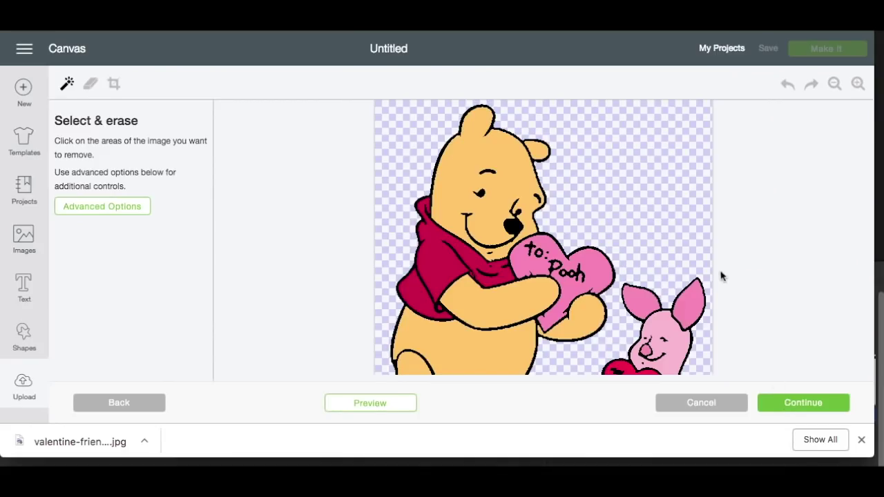
# Zoom out to show the whole Pooh and Piglet picture, then continue to naming
pyautogui.click(834, 84)
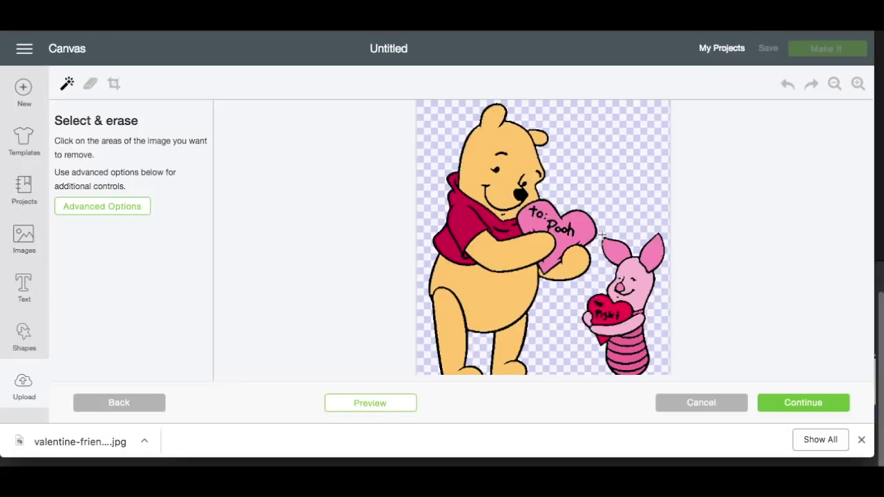
pyautogui.click(812, 408)
pyautogui.scroll(-3, 232, 179)
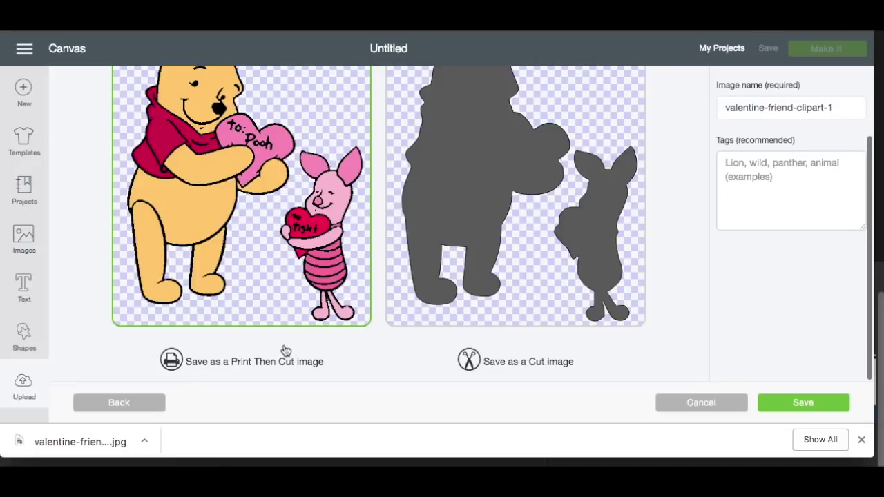
# Save valentine-friend-clipart-1 as the Print Then Cut version rather than the Cut silhouette
pyautogui.scroll(3, 269, 231)
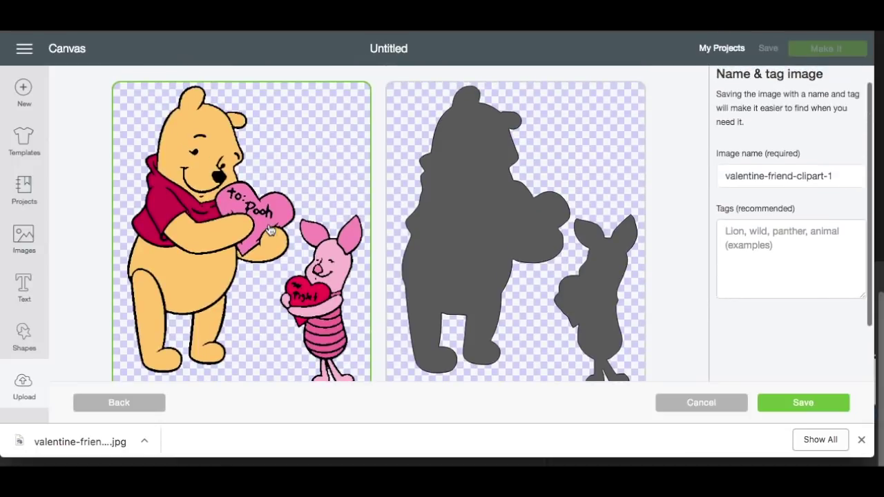
pyautogui.scroll(-1, 569, 257)
pyautogui.click(569, 257)
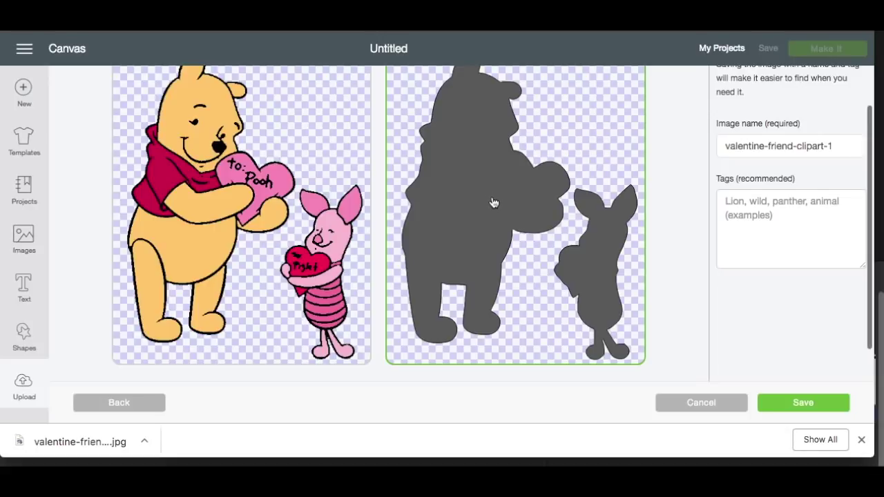
pyautogui.scroll(-1, 510, 254)
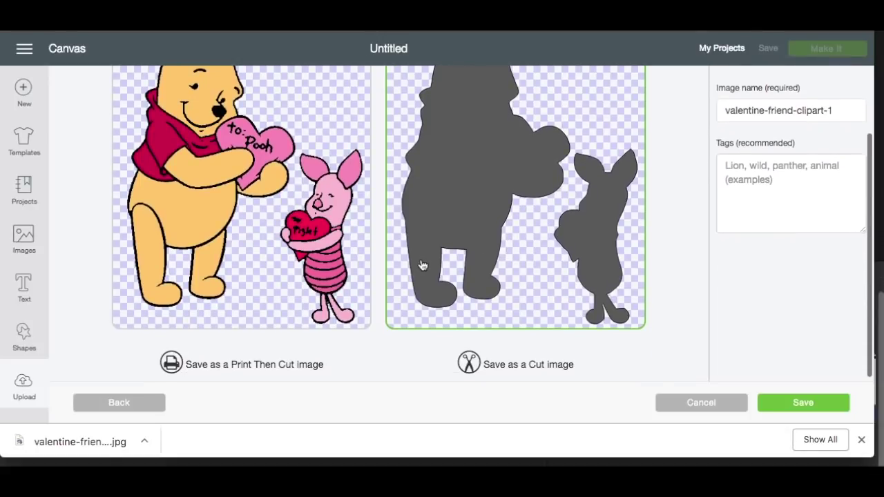
pyautogui.click(302, 223)
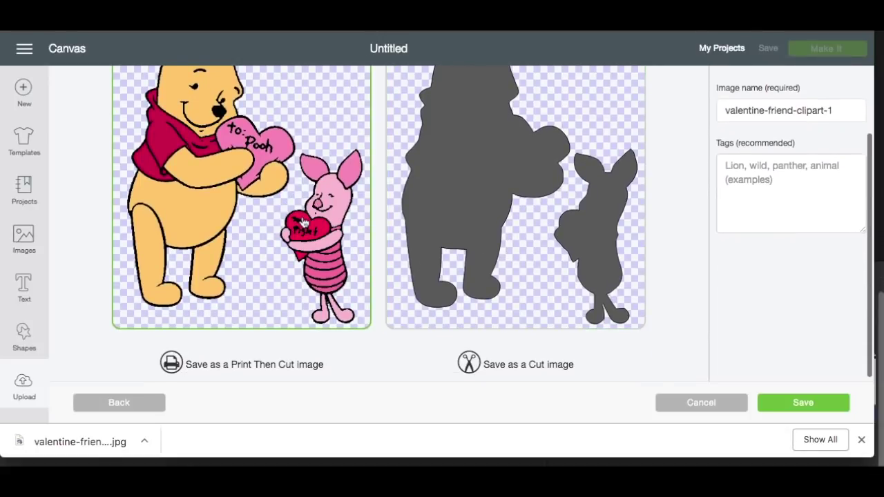
pyautogui.scroll(1, 303, 223)
pyautogui.scroll(-1, 310, 174)
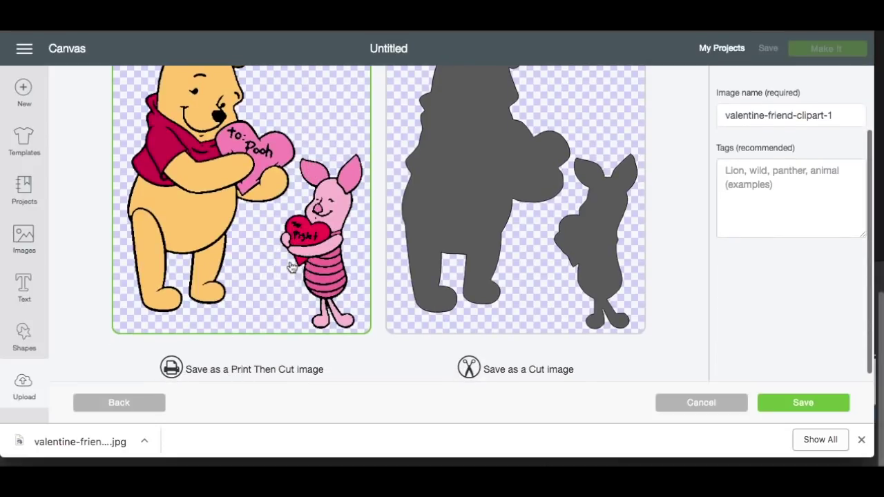
pyautogui.click(815, 403)
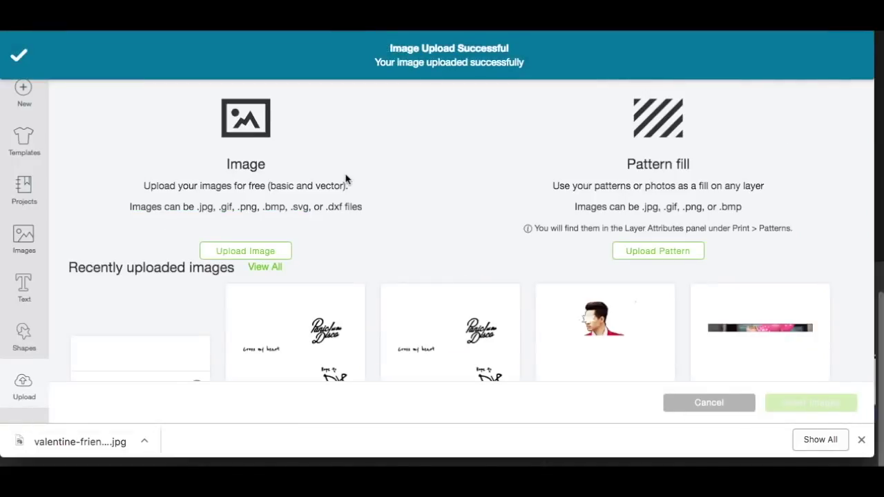
# Select and then deselect the new Pooh upload thumbnail
pyautogui.scroll(-3, 152, 250)
pyautogui.click(152, 250)
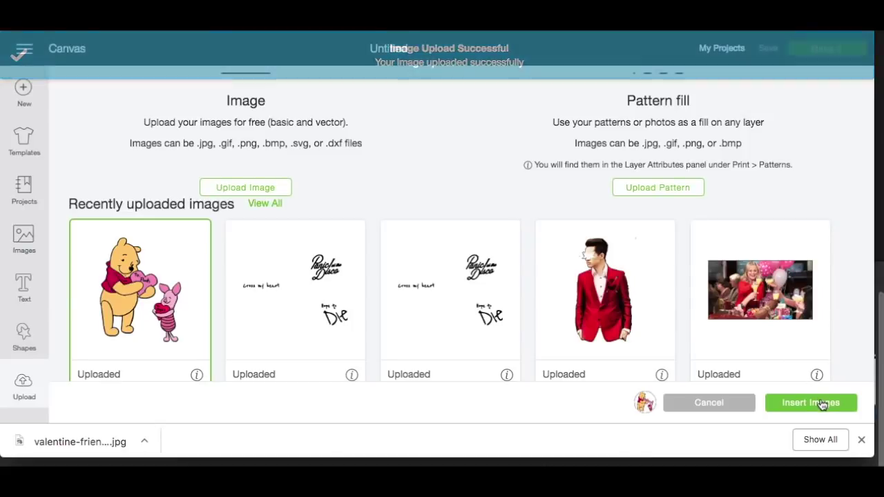
pyautogui.click(644, 402)
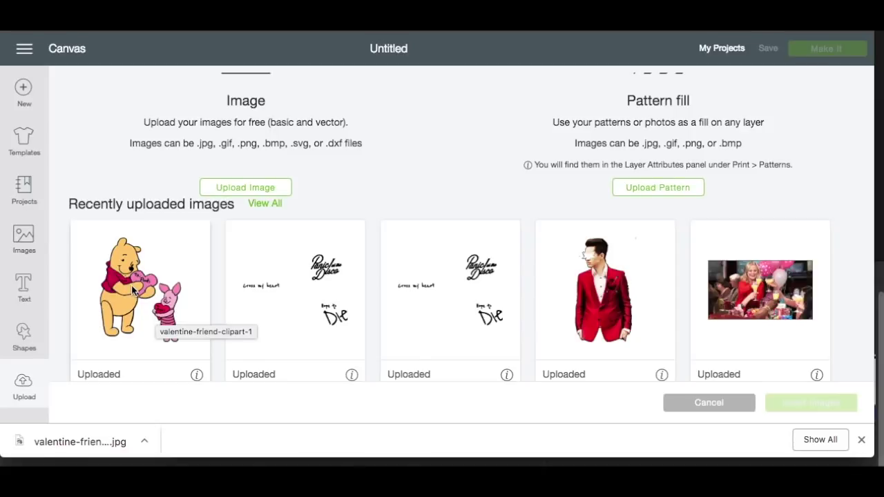
# Start another image upload and browse the Downloads folder for the file
pyautogui.click(281, 188)
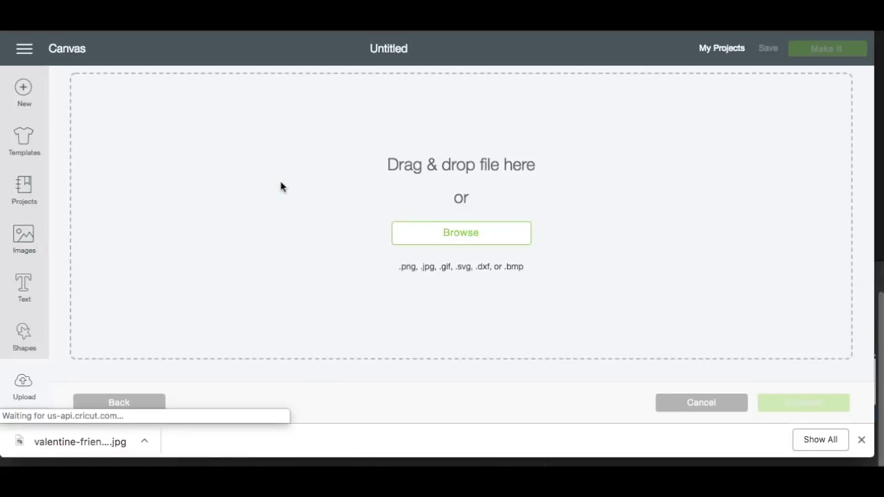
pyautogui.click(462, 236)
pyautogui.moveTo(440, 73); pyautogui.dragTo(438, 316)
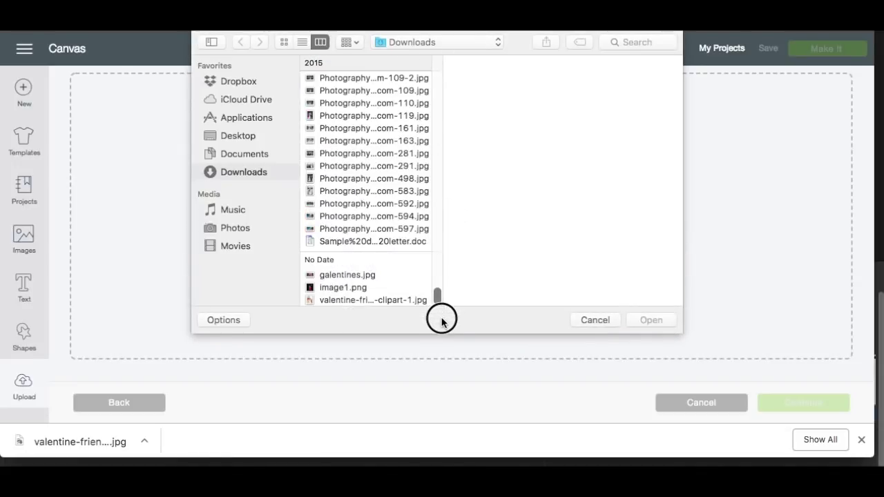
# Open valentine-friend-clipart-1.jpg again, mark it Complex and continue to Select & erase
pyautogui.click(410, 300)
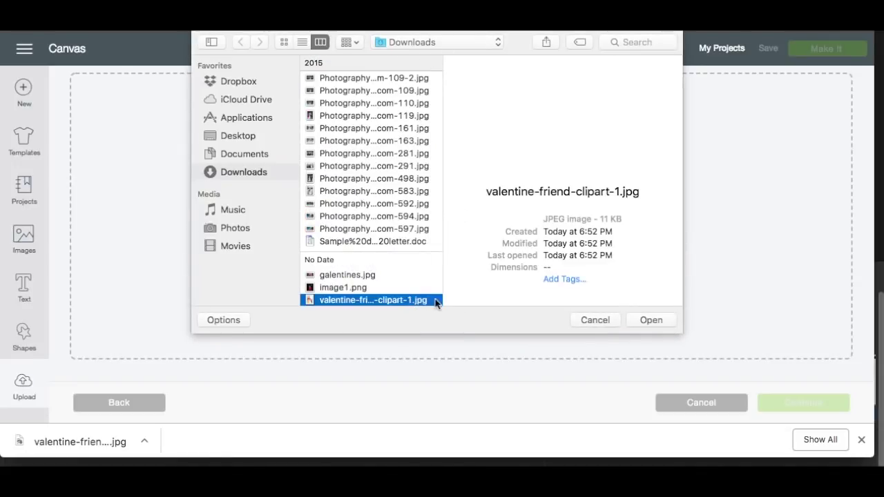
pyautogui.click(651, 319)
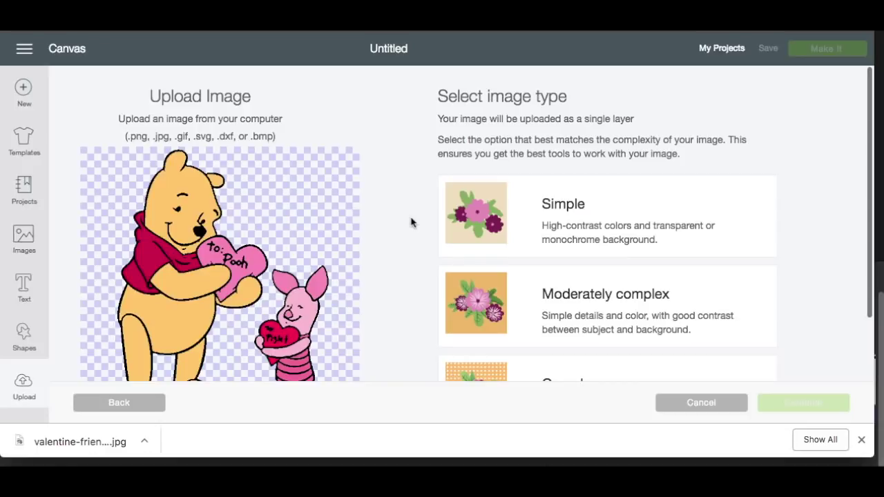
pyautogui.scroll(-3, 411, 222)
pyautogui.click(584, 322)
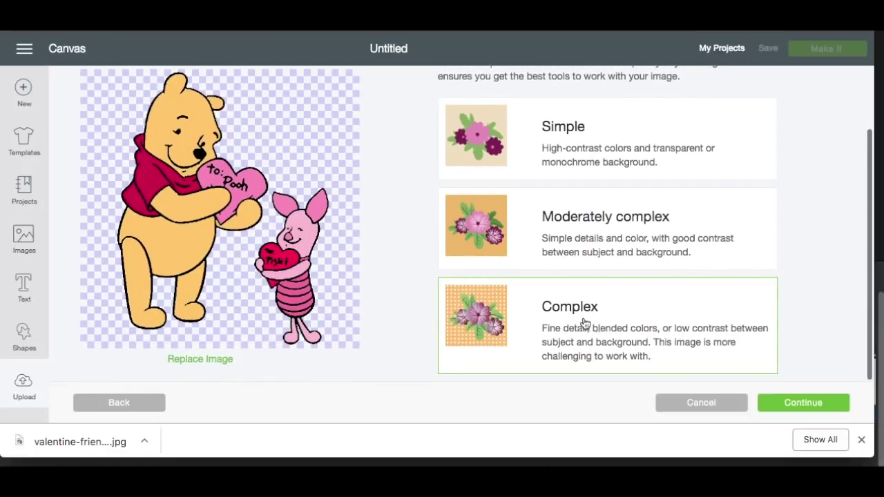
pyautogui.click(798, 402)
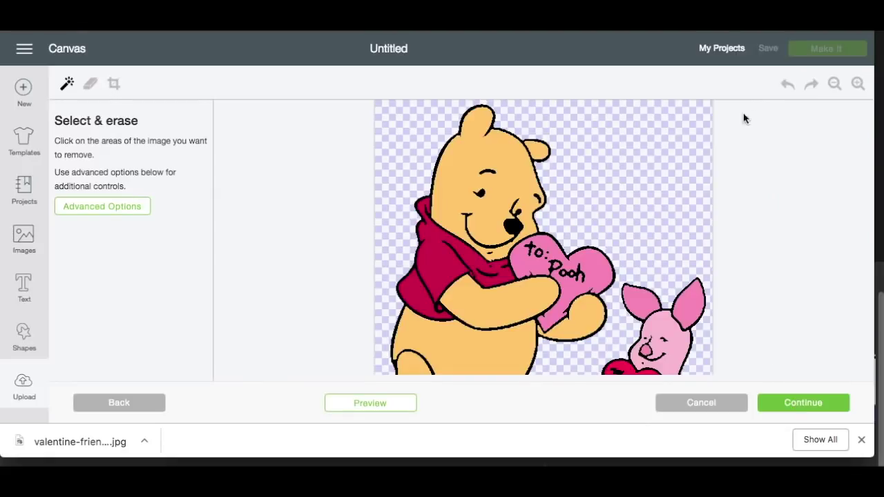
# Zoom out and look over the whole second Pooh and Piglet upload
pyautogui.click(834, 84)
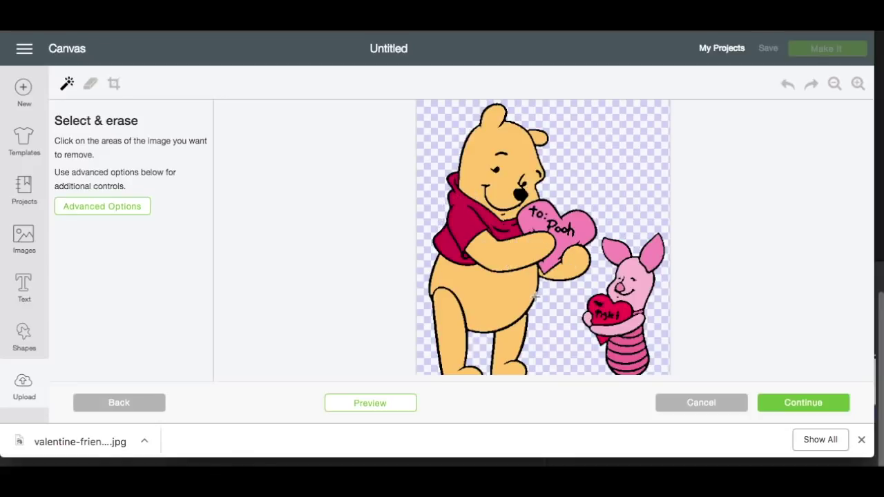
pyautogui.scroll(-2, 535, 297)
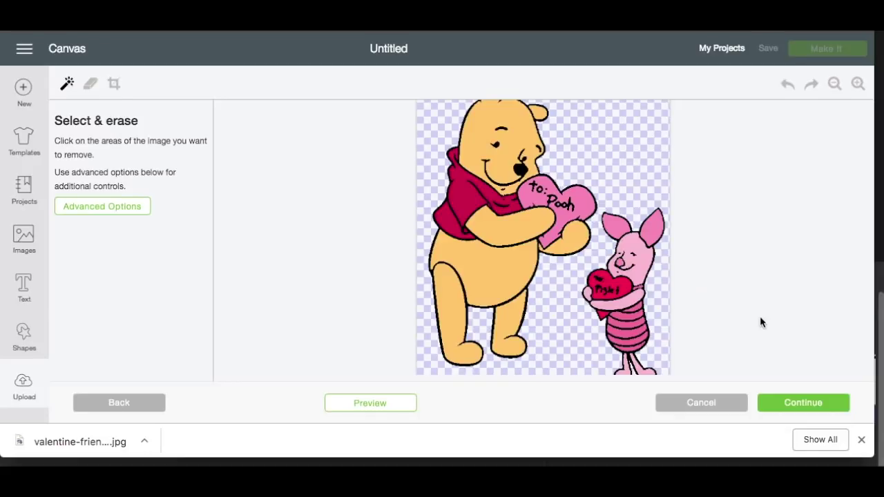
pyautogui.scroll(1, 685, 253)
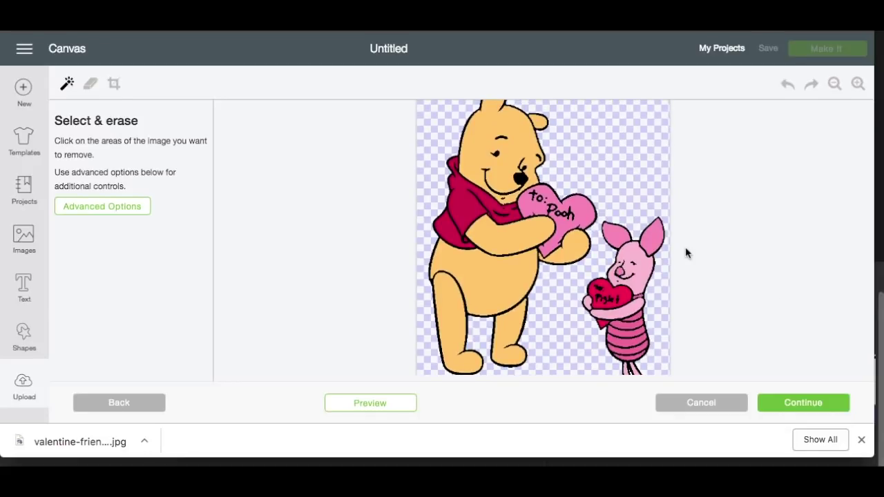
# Save the second upload to recent uploads as a black Cut image silhouette
pyautogui.click(787, 403)
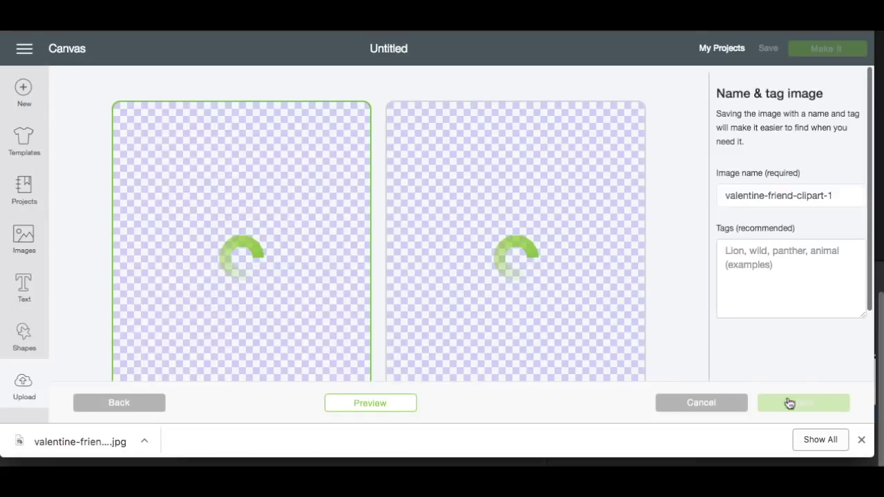
pyautogui.scroll(-2, 519, 302)
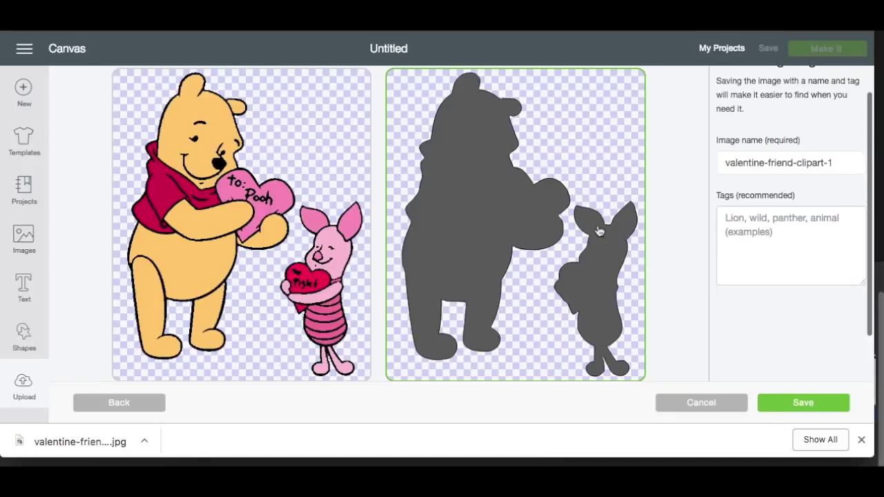
pyautogui.scroll(-2, 598, 231)
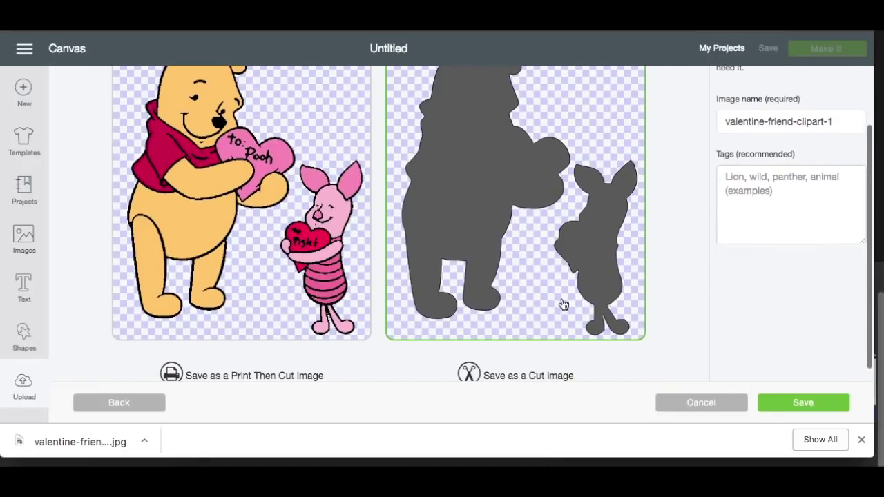
pyautogui.click(810, 402)
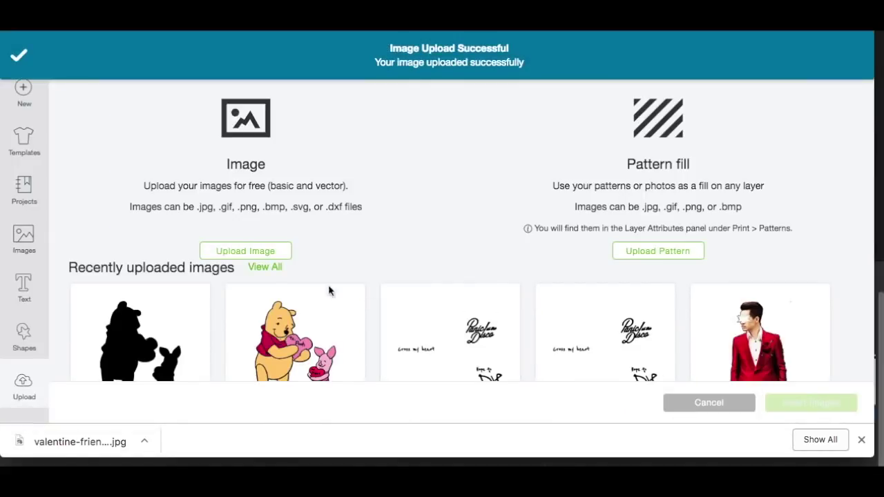
pyautogui.scroll(-2, 214, 325)
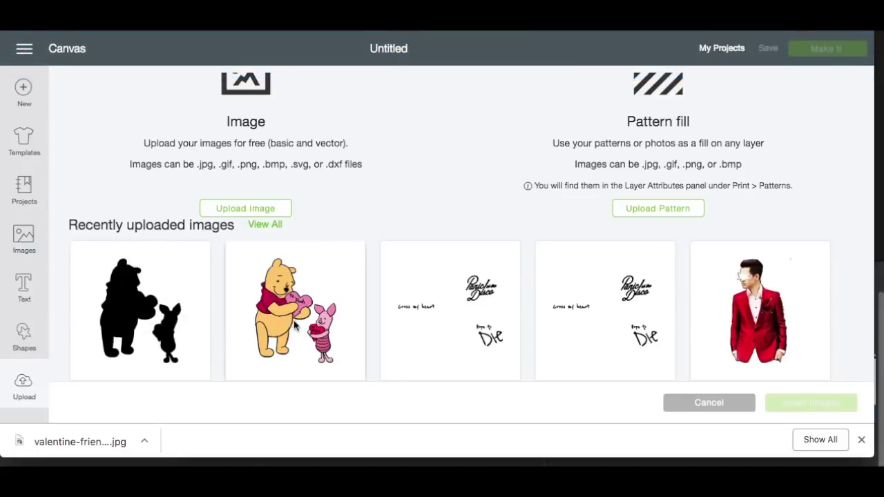
pyautogui.click(244, 207)
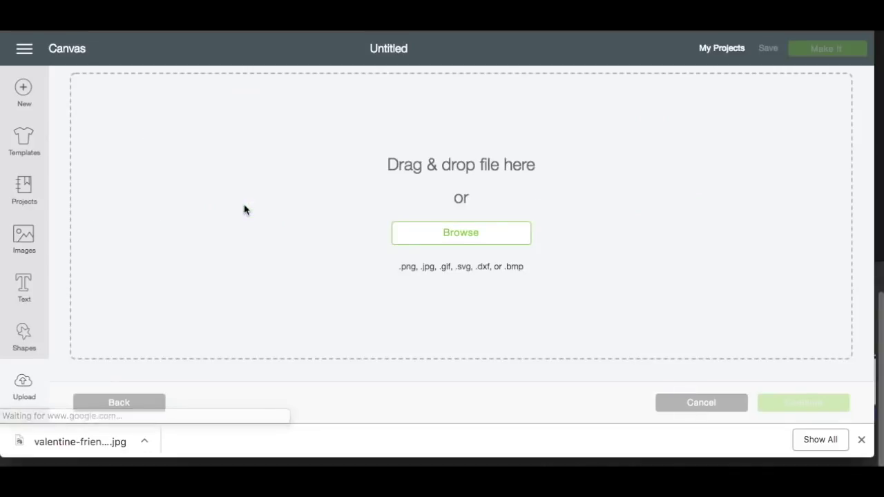
# Upload the valentine clipart jpg from Downloads as a Complex image and continue to erasing
pyautogui.click(447, 245)
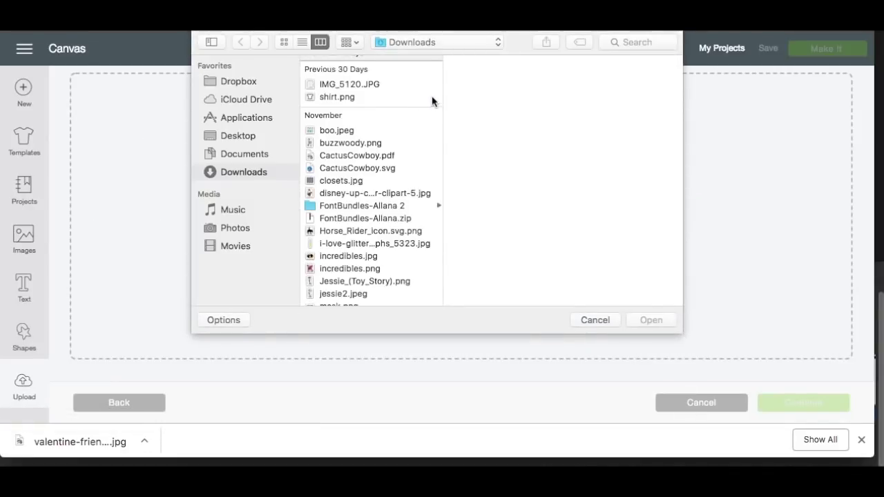
pyautogui.click(440, 84)
pyautogui.scroll(-3, 436, 92)
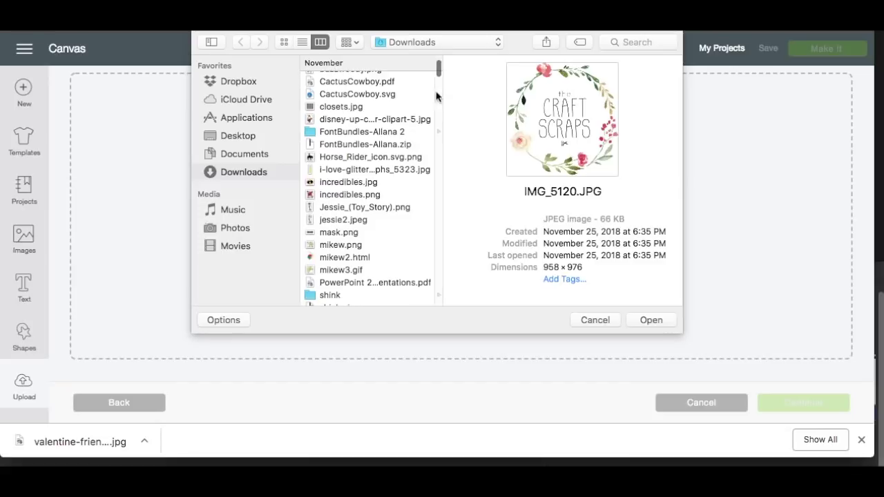
pyautogui.moveTo(440, 74); pyautogui.dragTo(438, 310)
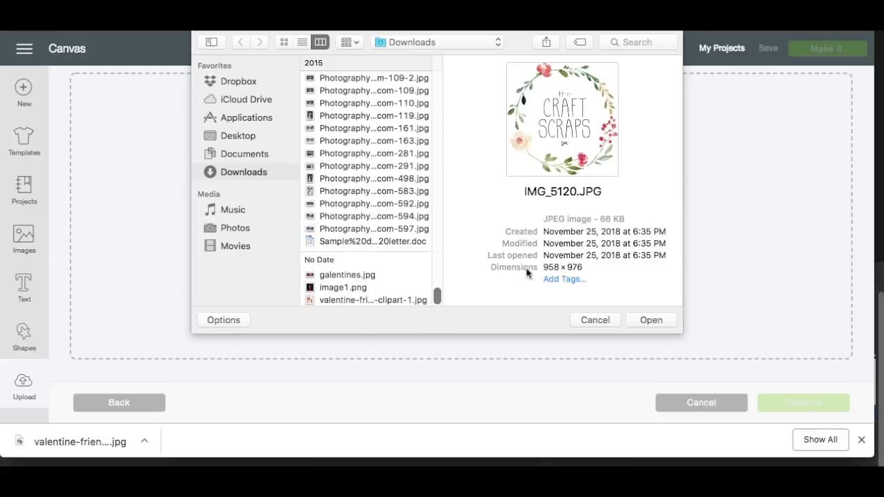
pyautogui.click(397, 299)
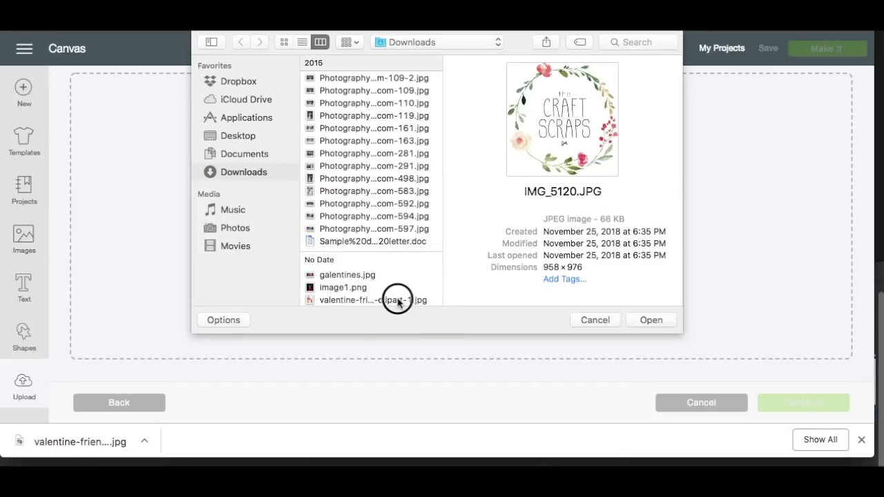
pyautogui.click(650, 320)
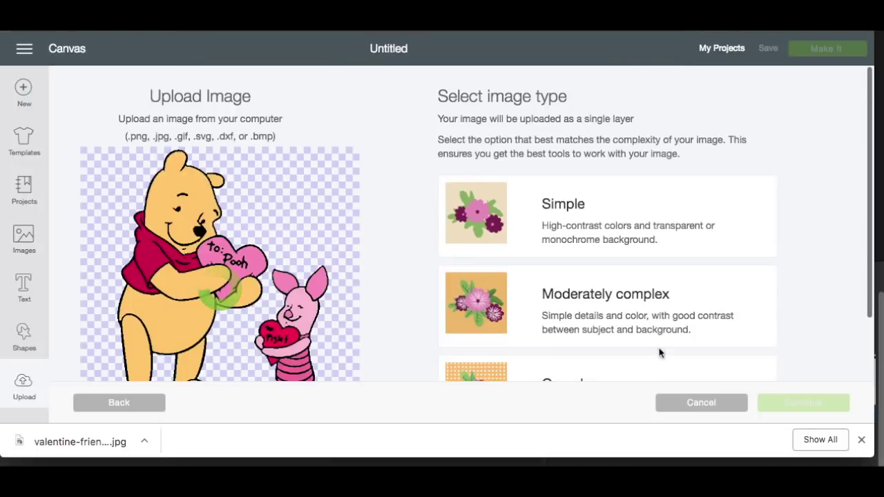
pyautogui.scroll(-3, 655, 359)
pyautogui.click(641, 330)
pyautogui.click(806, 406)
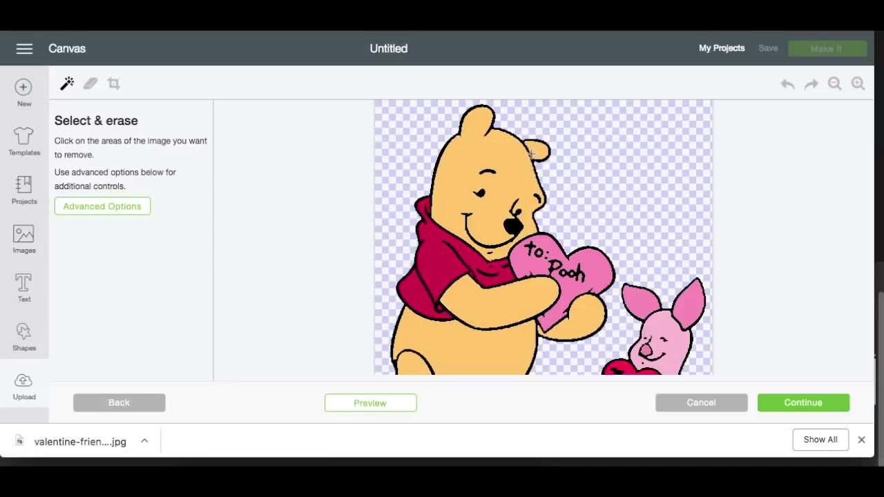
# Zoom out and wand-erase both parts of Pooh's red shirt
pyautogui.click(833, 85)
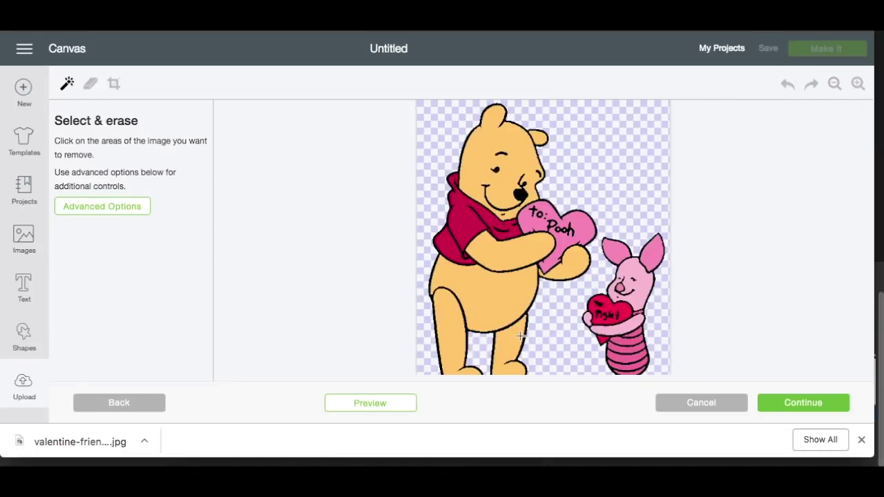
pyautogui.click(68, 84)
pyautogui.click(464, 208)
pyautogui.click(446, 237)
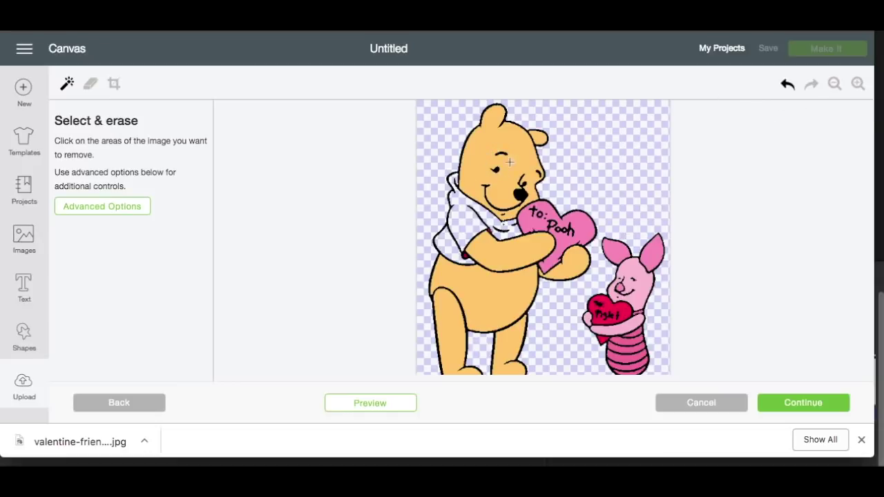
# Erase the red patches on Pooh's arm and neck, his black outlines, collar and mouth stroke
pyautogui.click(856, 84)
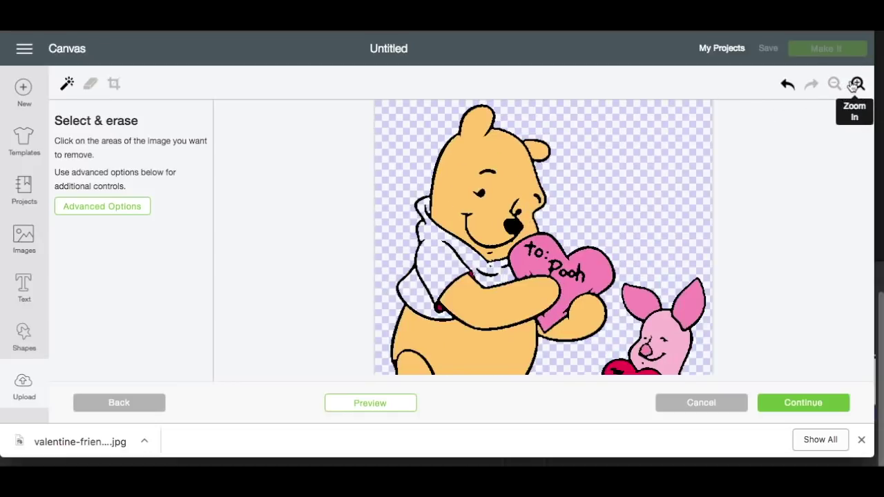
pyautogui.click(854, 83)
pyautogui.click(856, 83)
pyautogui.scroll(-5, 615, 211)
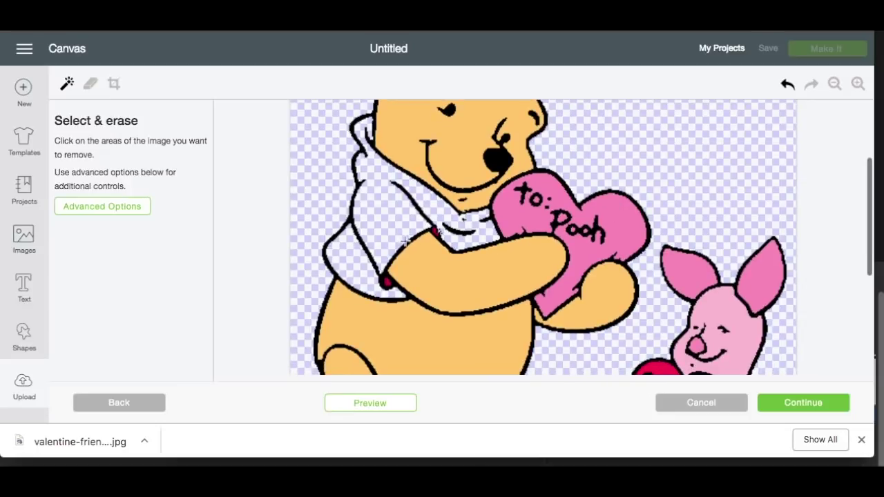
pyautogui.click(387, 283)
pyautogui.click(435, 231)
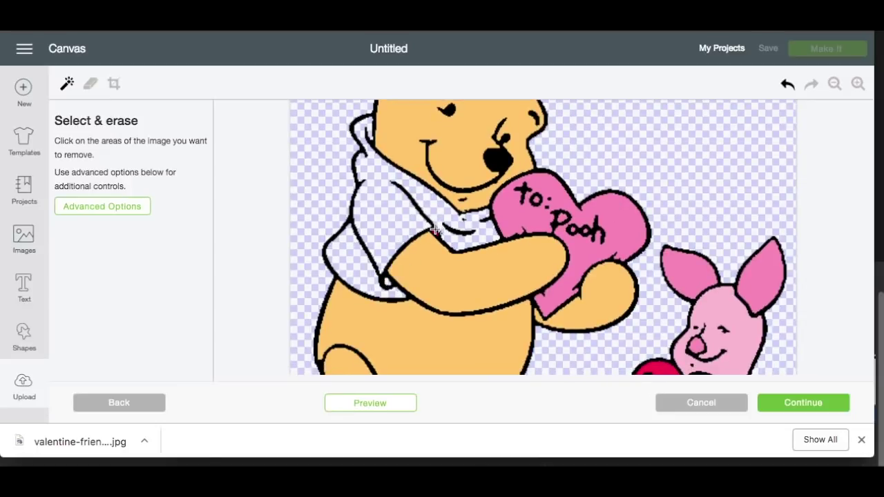
pyautogui.click(357, 187)
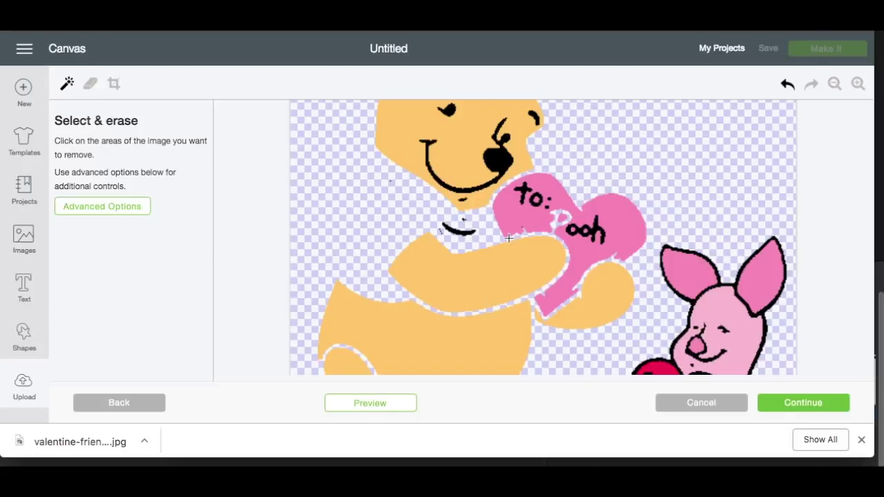
pyautogui.click(460, 232)
# Erase Pooh's black facial strokes: mouth, nose, eyebrow and cheek
pyautogui.click(857, 83)
pyautogui.click(858, 84)
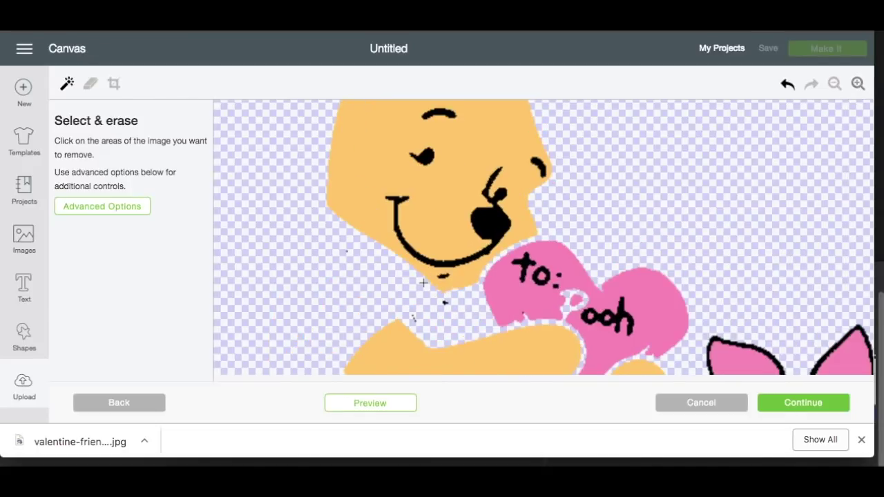
pyautogui.scroll(-2, 422, 282)
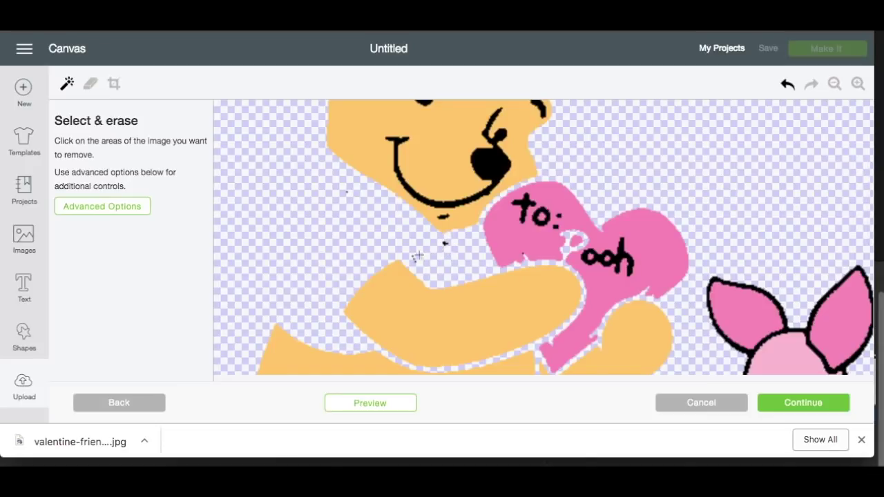
pyautogui.click(91, 83)
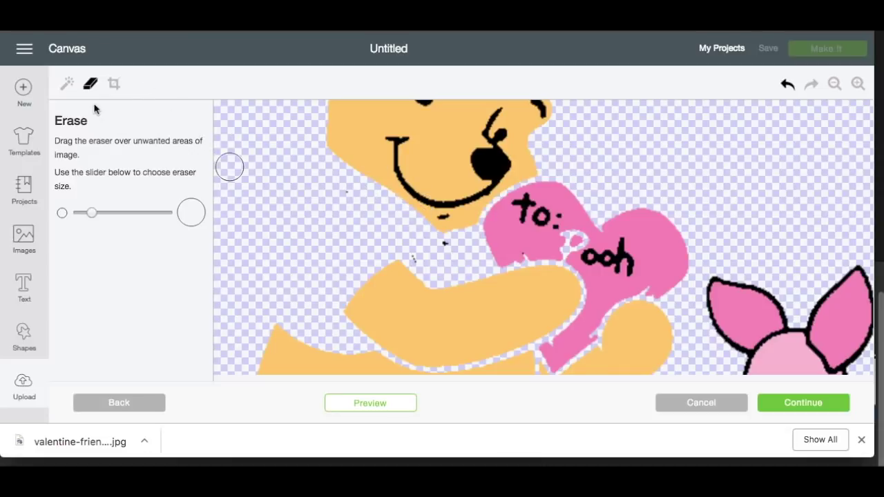
pyautogui.click(67, 84)
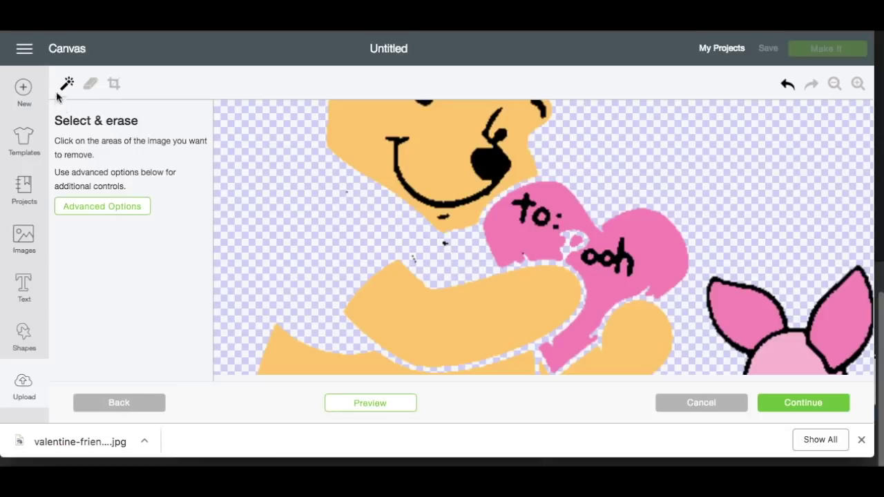
pyautogui.click(91, 86)
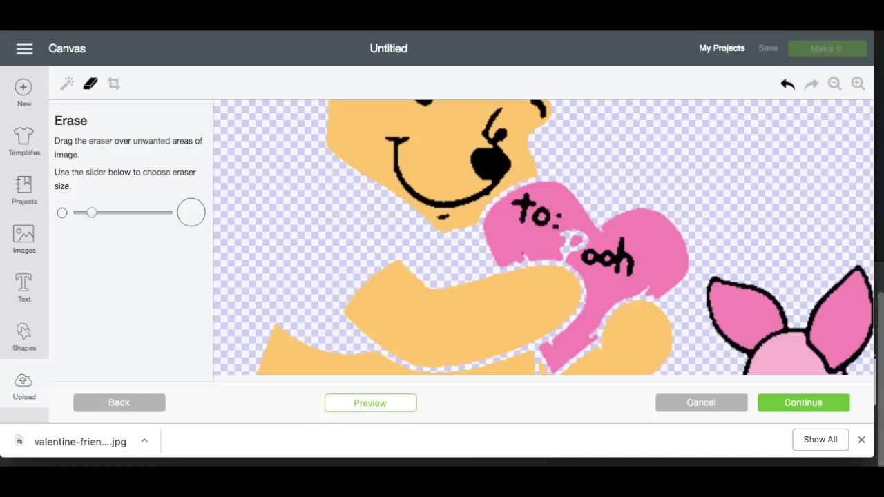
pyautogui.scroll(2, 444, 258)
pyautogui.scroll(1, 442, 269)
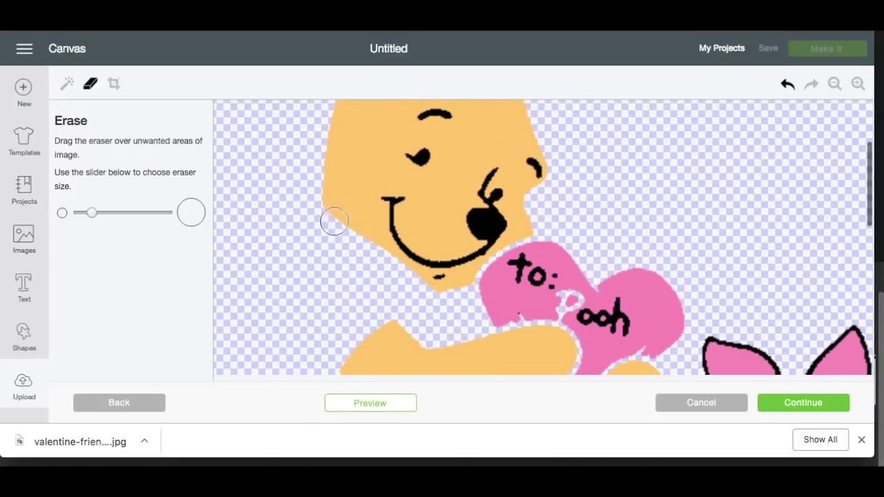
pyautogui.click(67, 84)
pyautogui.scroll(1, 379, 172)
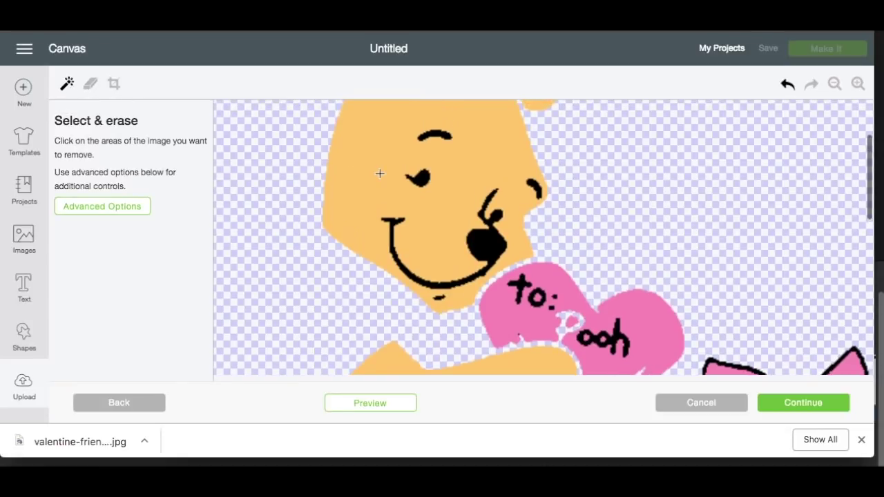
pyautogui.click(394, 221)
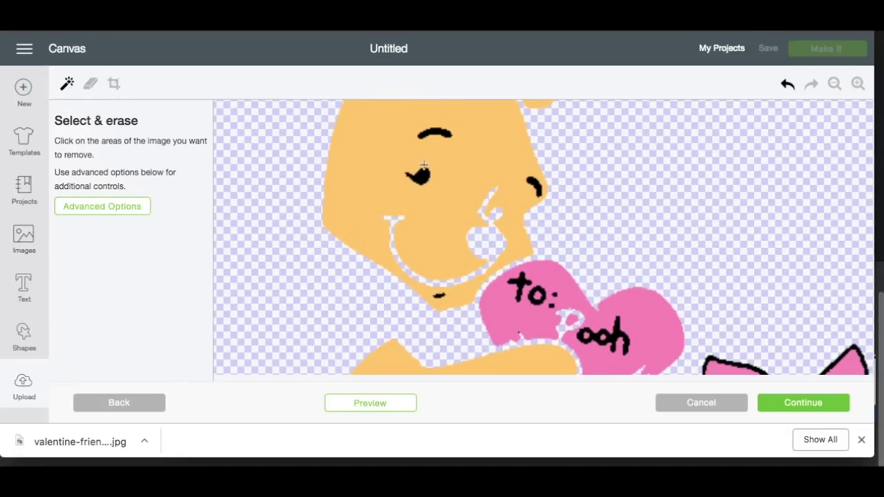
pyautogui.click(436, 132)
pyautogui.click(533, 178)
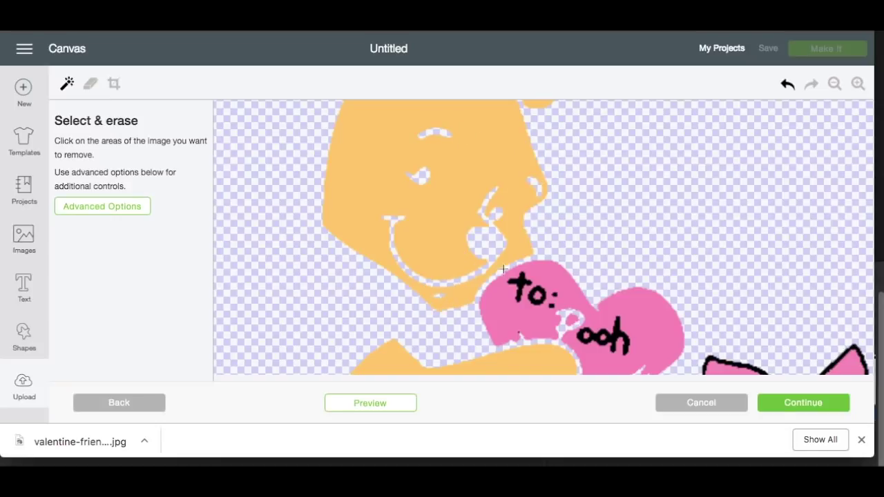
pyautogui.scroll(-3, 492, 272)
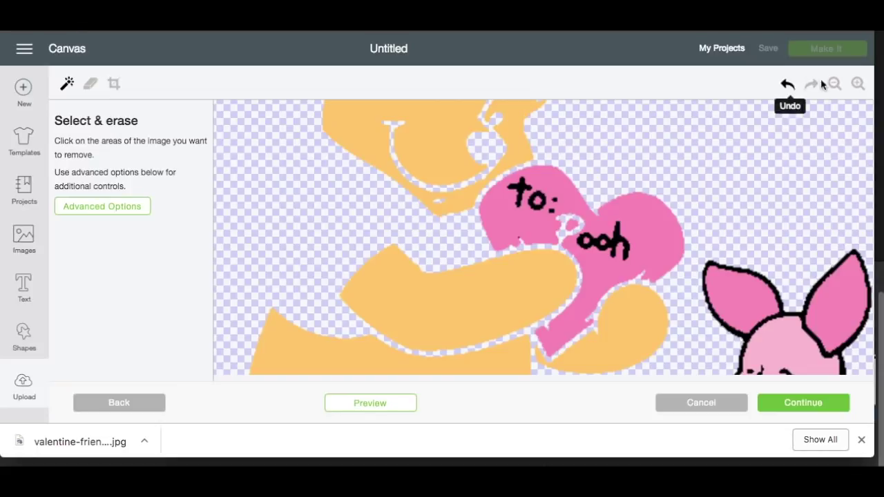
# Erase the pink heart Pooh is holding
pyautogui.click(834, 84)
pyautogui.click(834, 84)
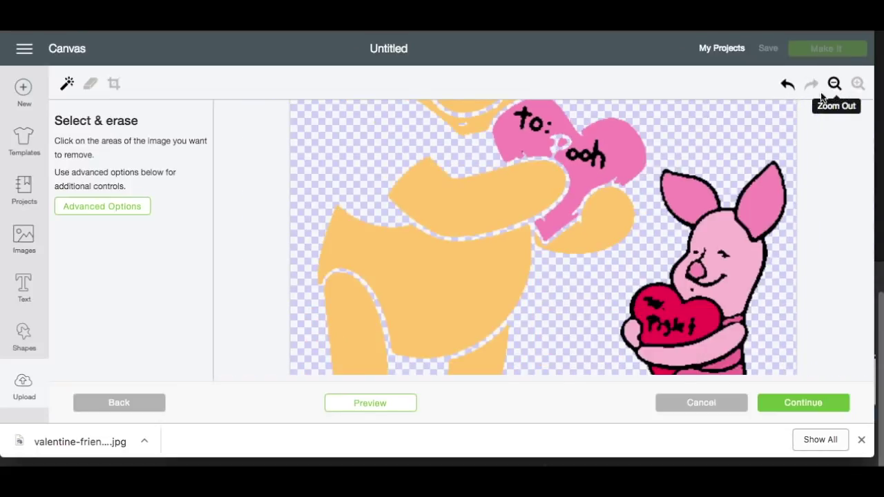
pyautogui.scroll(2, 752, 152)
pyautogui.click(534, 205)
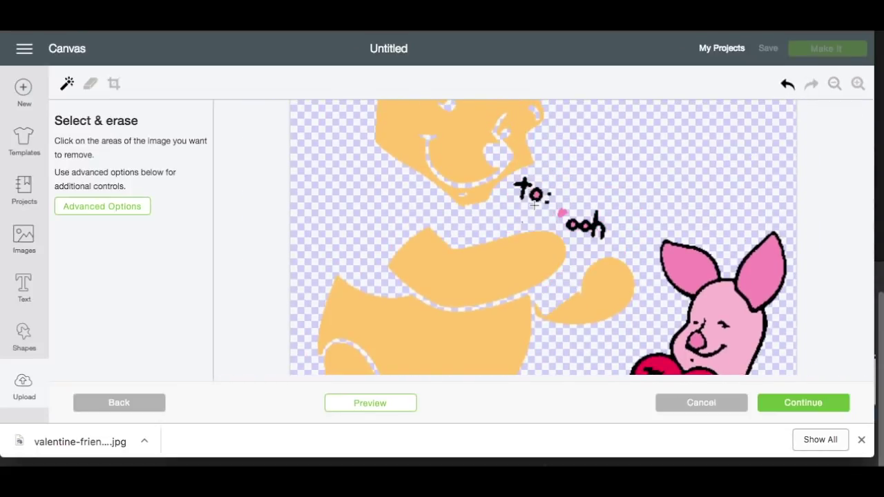
pyautogui.scroll(-1, 673, 246)
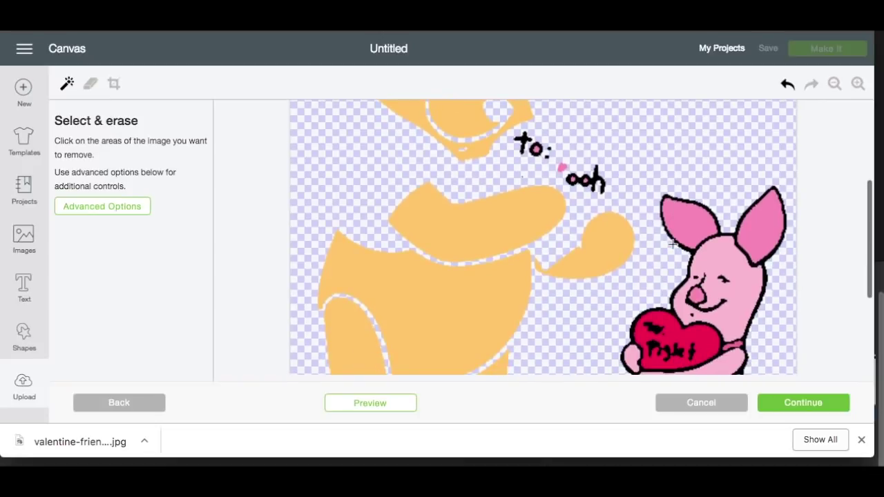
pyautogui.scroll(-2, 673, 244)
pyautogui.scroll(3, 569, 153)
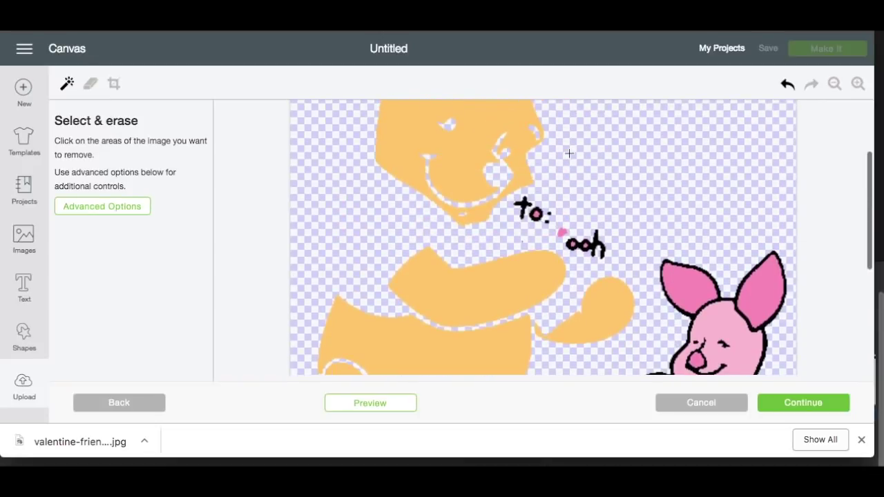
pyautogui.click(89, 83)
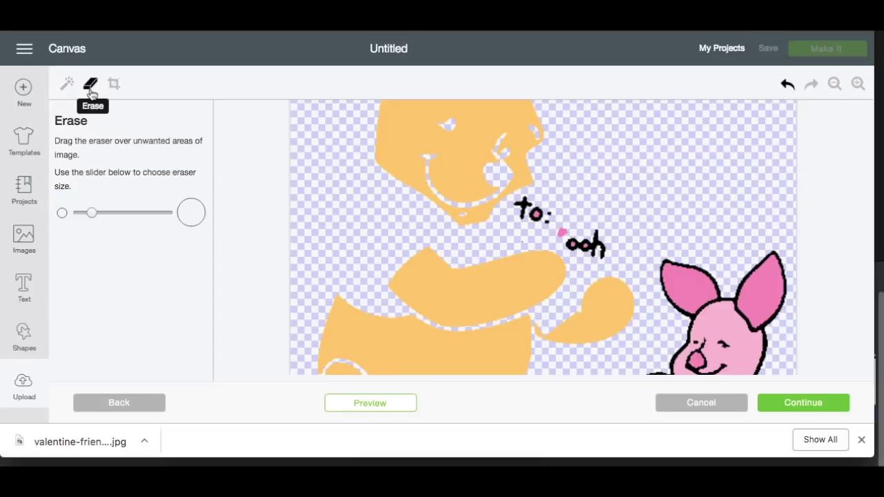
# Enlarge the eraser and rub out the 'to:' text and Piglet's striped body, ear and head
pyautogui.click(113, 212)
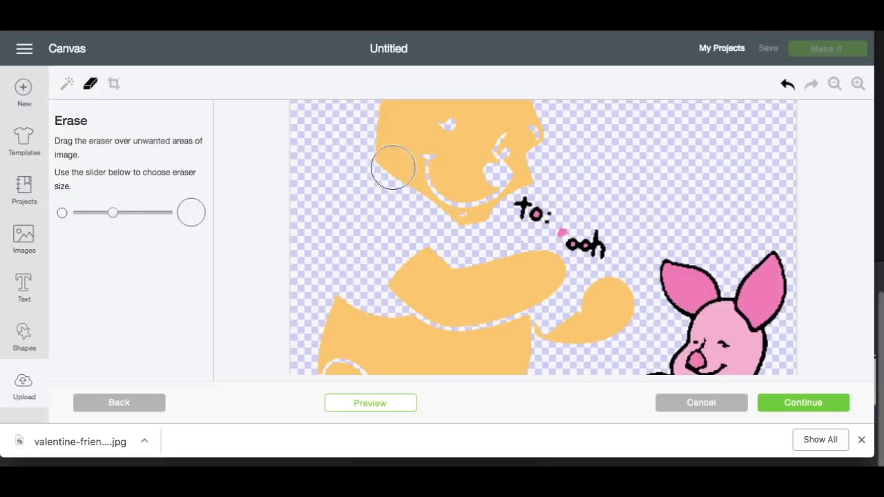
pyautogui.moveTo(533, 205)
pyautogui.mouseDown()
pyautogui.moveTo(524, 230)
pyautogui.moveTo(562, 225)
pyautogui.moveTo(606, 241)
pyautogui.mouseUp()
pyautogui.scroll(-3, 678, 207)
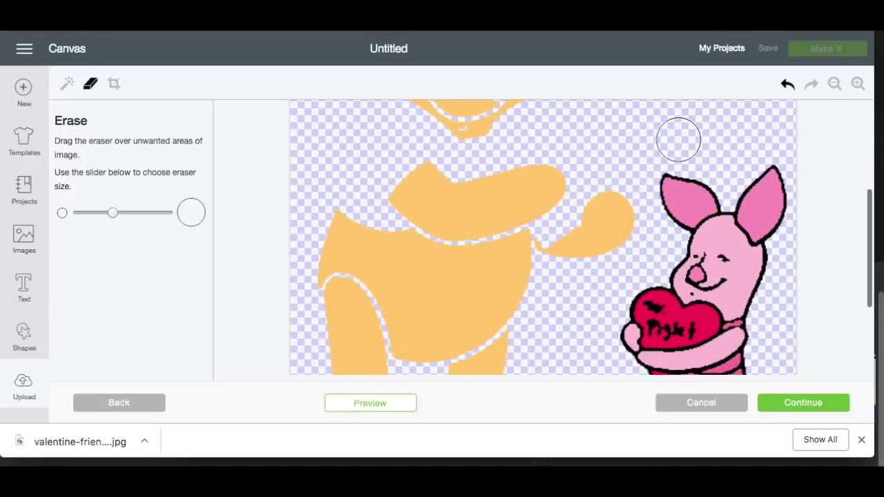
pyautogui.moveTo(732, 262)
pyautogui.mouseDown()
pyautogui.moveTo(760, 270)
pyautogui.moveTo(771, 193)
pyautogui.moveTo(764, 170)
pyautogui.moveTo(725, 233)
pyautogui.moveTo(721, 288)
pyautogui.moveTo(746, 272)
pyautogui.moveTo(722, 182)
pyautogui.moveTo(691, 176)
pyautogui.moveTo(677, 187)
pyautogui.moveTo(686, 218)
pyautogui.moveTo(732, 233)
pyautogui.moveTo(712, 190)
pyautogui.moveTo(695, 277)
pyautogui.moveTo(640, 334)
pyautogui.moveTo(662, 290)
pyautogui.moveTo(683, 279)
pyautogui.moveTo(695, 324)
pyautogui.moveTo(722, 332)
pyautogui.moveTo(739, 309)
pyautogui.mouseUp()
pyautogui.scroll(-3, 739, 310)
pyautogui.moveTo(717, 249)
pyautogui.mouseDown()
pyautogui.moveTo(721, 271)
pyautogui.moveTo(719, 216)
pyautogui.moveTo(749, 257)
pyautogui.moveTo(708, 294)
pyautogui.moveTo(672, 282)
pyautogui.moveTo(666, 221)
pyautogui.moveTo(648, 204)
pyautogui.moveTo(652, 232)
pyautogui.moveTo(690, 207)
pyautogui.moveTo(709, 292)
pyautogui.moveTo(700, 350)
pyautogui.moveTo(725, 359)
pyautogui.moveTo(765, 352)
pyautogui.moveTo(702, 321)
pyautogui.mouseUp()
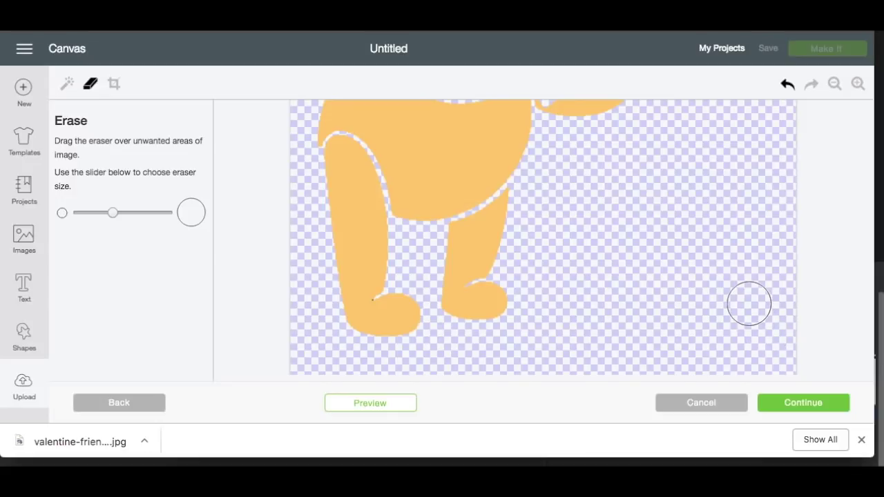
pyautogui.scroll(-1, 746, 298)
# Save the plain yellow Pooh upload as a Cut image, keeping the name valentine-friend-clipart-1
pyautogui.click(803, 402)
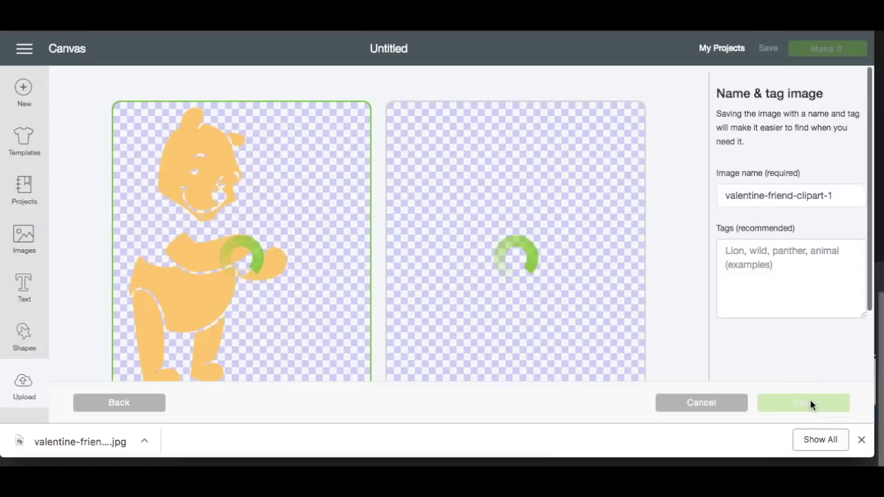
pyautogui.scroll(-3, 559, 173)
pyautogui.click(488, 177)
pyautogui.scroll(2, 537, 207)
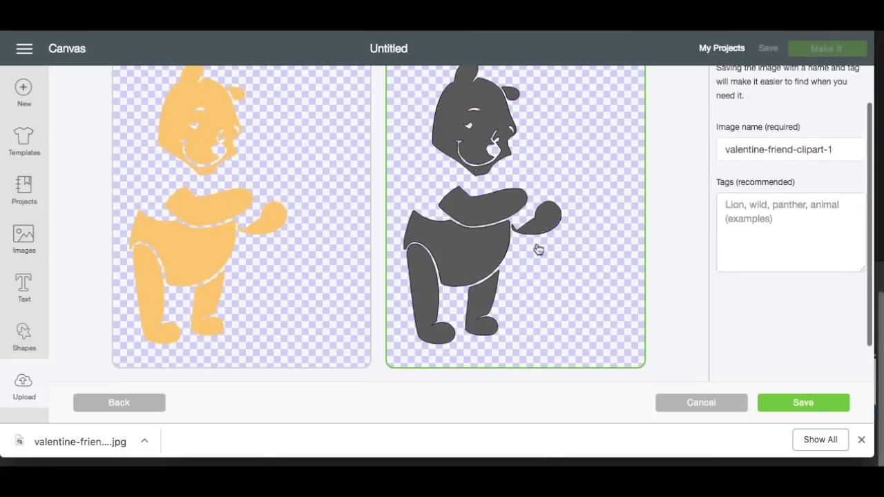
pyautogui.scroll(-2, 533, 152)
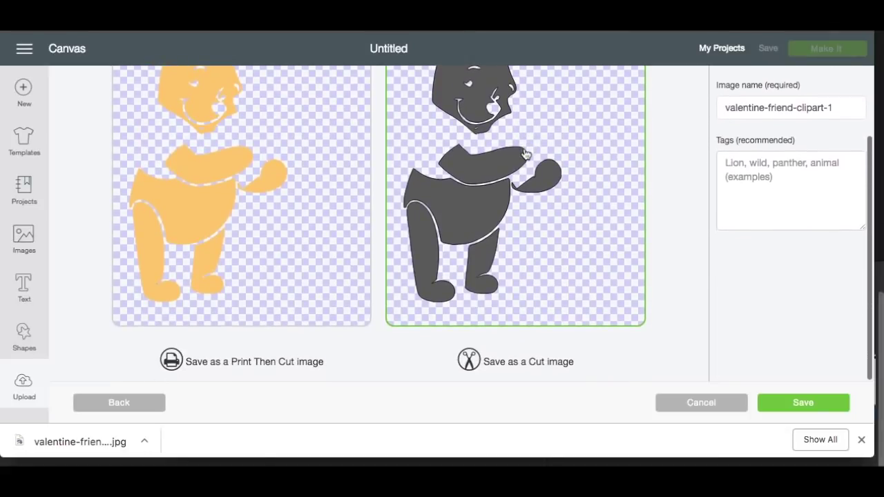
pyautogui.click(805, 404)
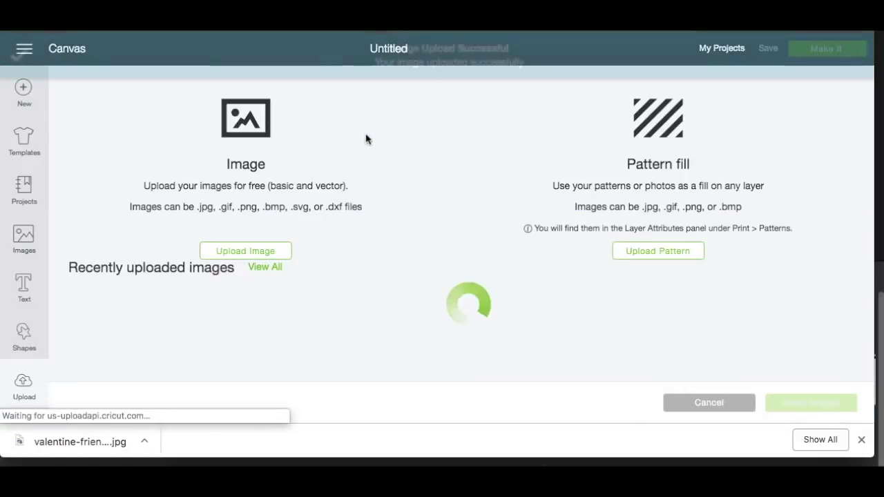
# Upload valentine-friend-clipart-1.jpg from Downloads again as a Complex image and continue to erasing
pyautogui.scroll(-3, 313, 237)
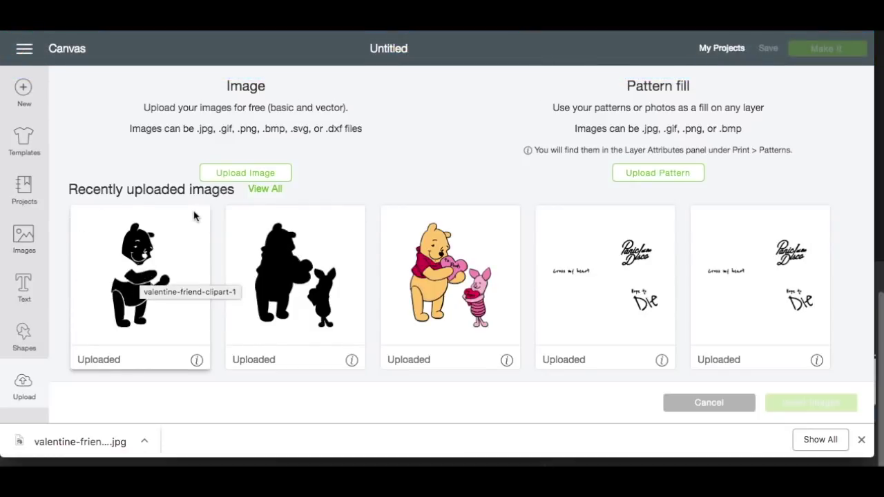
pyautogui.click(254, 174)
pyautogui.click(456, 236)
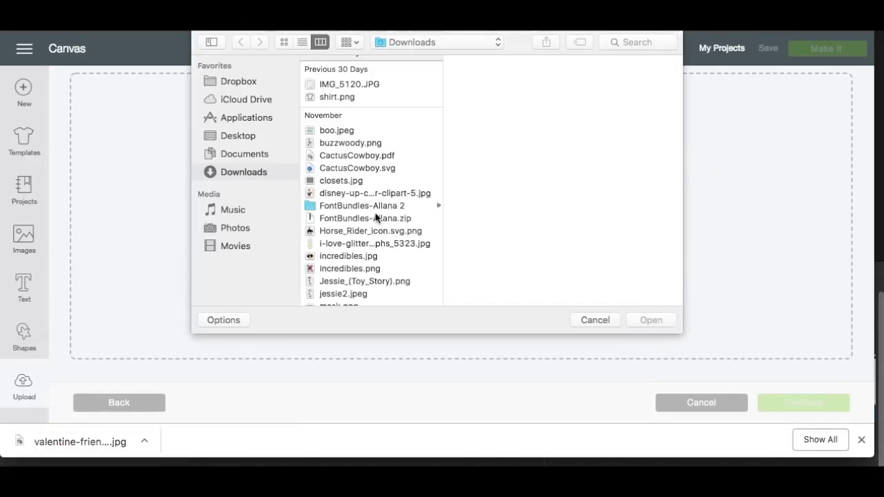
pyautogui.scroll(-10, 377, 218)
pyautogui.click(434, 86)
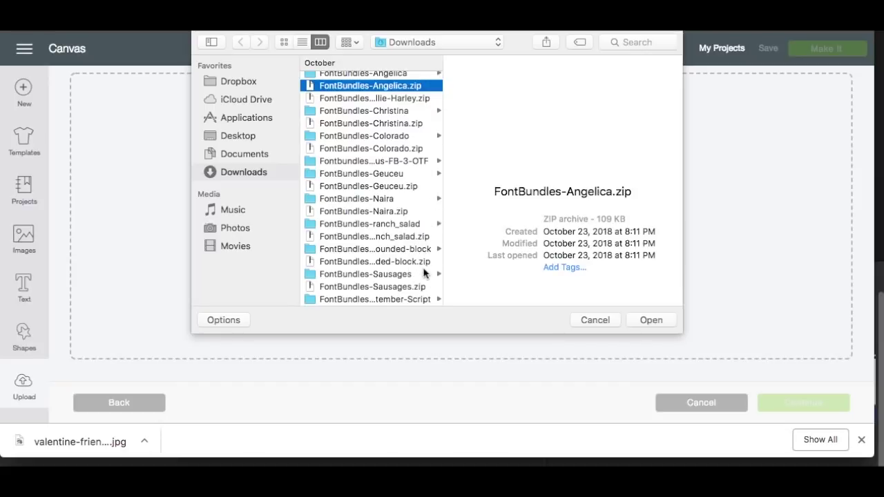
pyautogui.scroll(-5, 407, 228)
pyautogui.moveTo(436, 101); pyautogui.dragTo(425, 314)
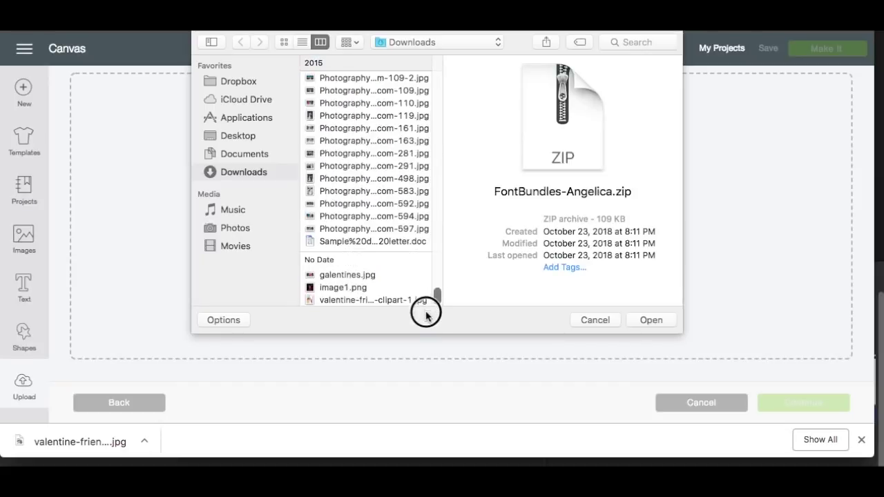
pyautogui.click(412, 302)
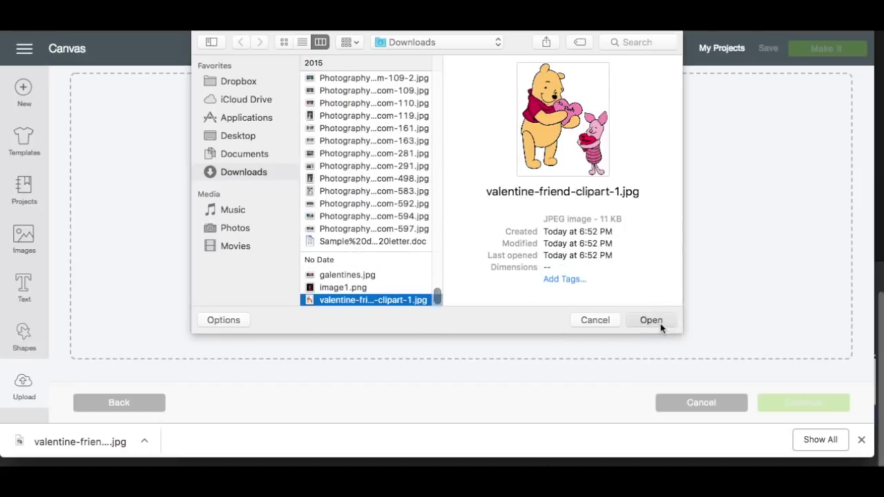
pyautogui.click(660, 324)
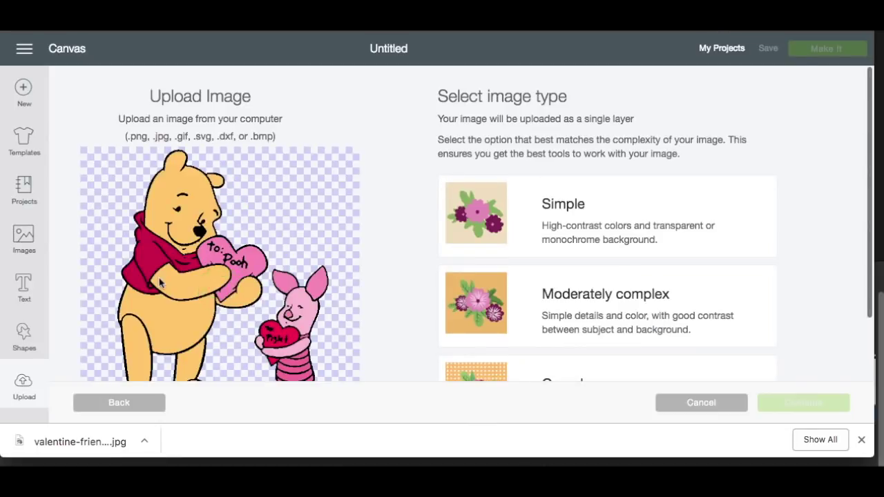
pyautogui.scroll(-2, 160, 283)
pyautogui.click(572, 332)
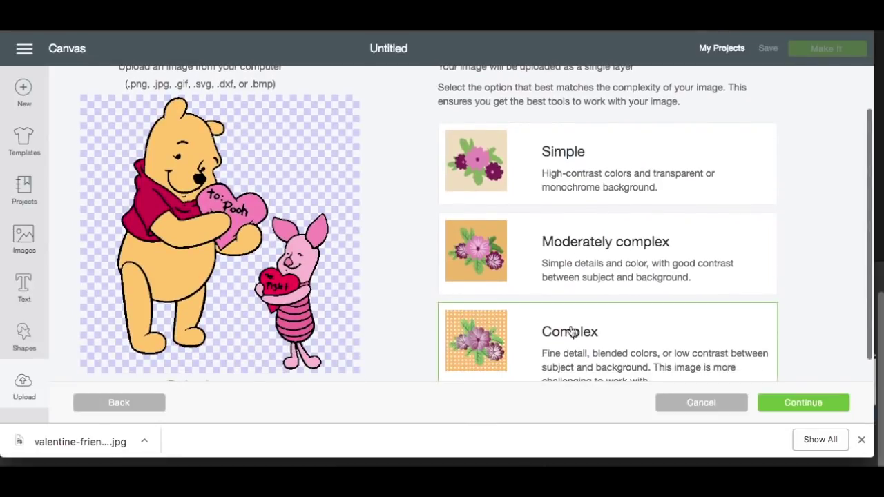
pyautogui.click(800, 403)
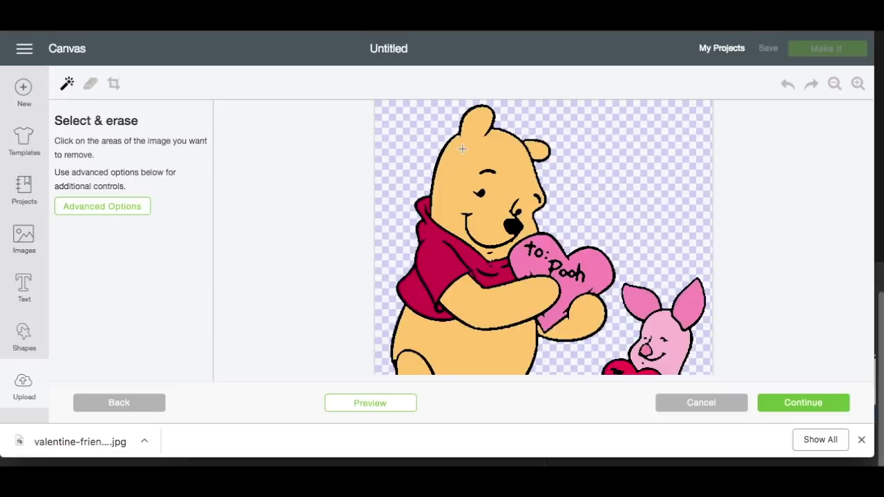
# Erase Pooh's yellow belly, legs, head and arm fills and his black outline
pyautogui.scroll(-2, 459, 158)
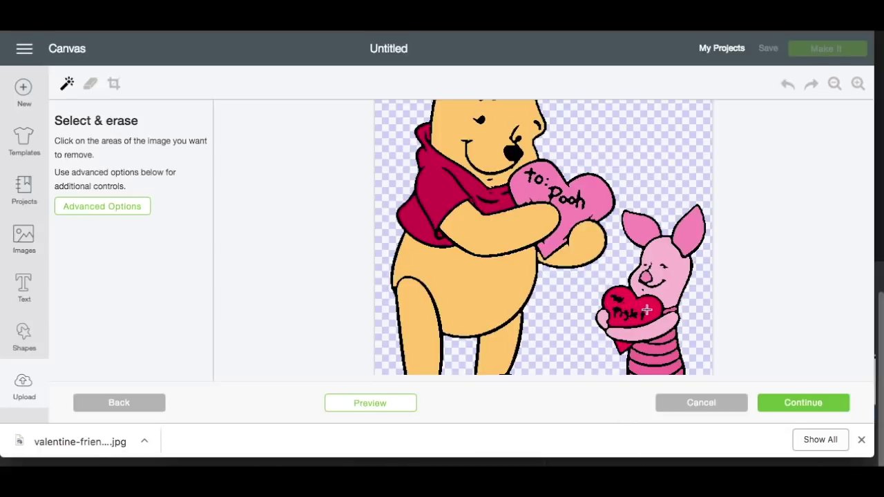
pyautogui.scroll(-1, 605, 243)
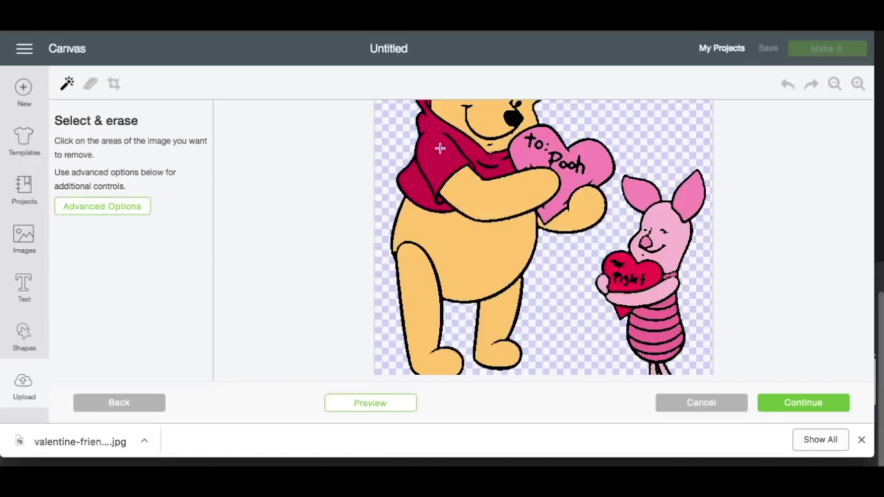
pyautogui.click(477, 240)
pyautogui.click(424, 272)
pyautogui.click(483, 324)
pyautogui.click(489, 297)
pyautogui.scroll(3, 562, 209)
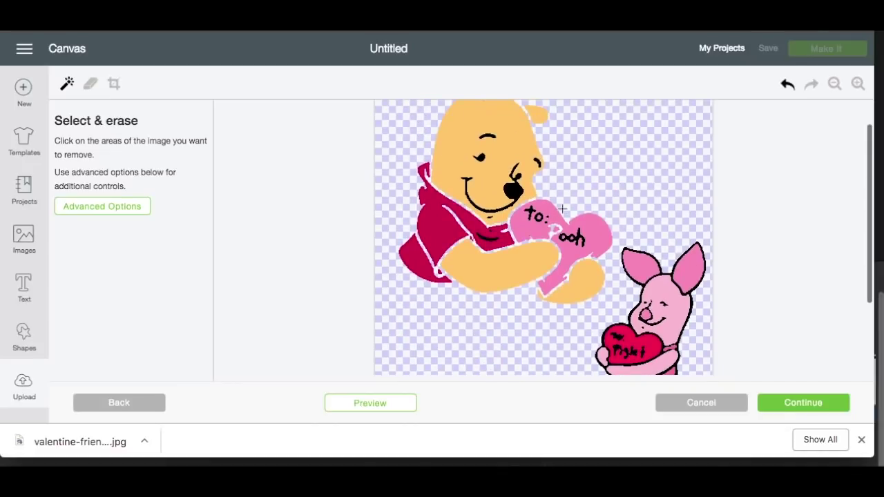
pyautogui.click(494, 138)
pyautogui.click(540, 132)
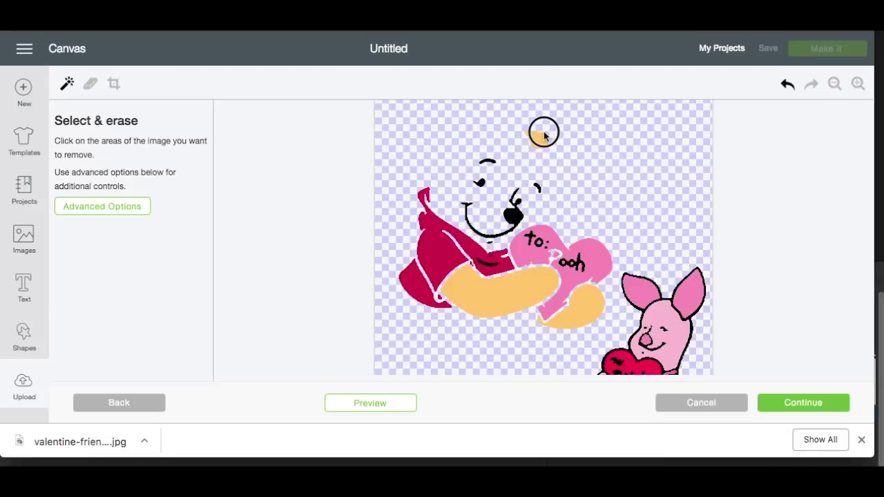
pyautogui.click(508, 283)
pyautogui.click(594, 303)
# Erase Piglet's pale pink face, white body and outlines, the patch beside his heart, and both ears
pyautogui.scroll(-4, 593, 297)
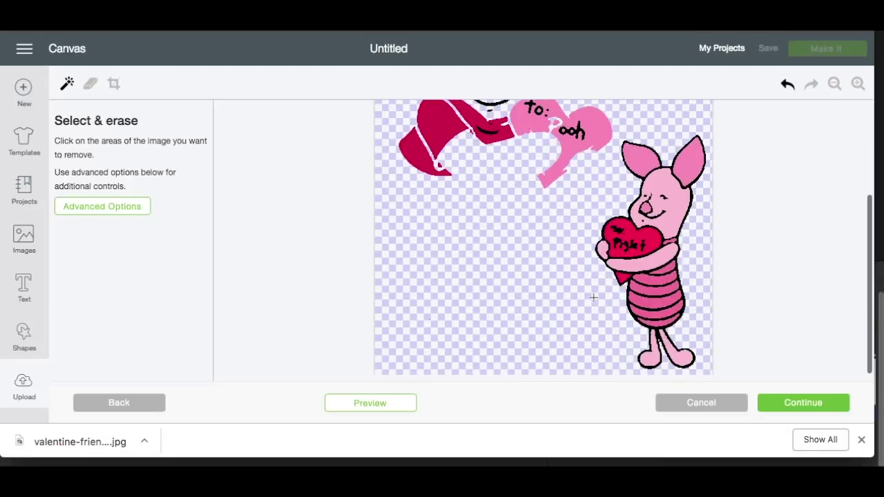
pyautogui.click(672, 204)
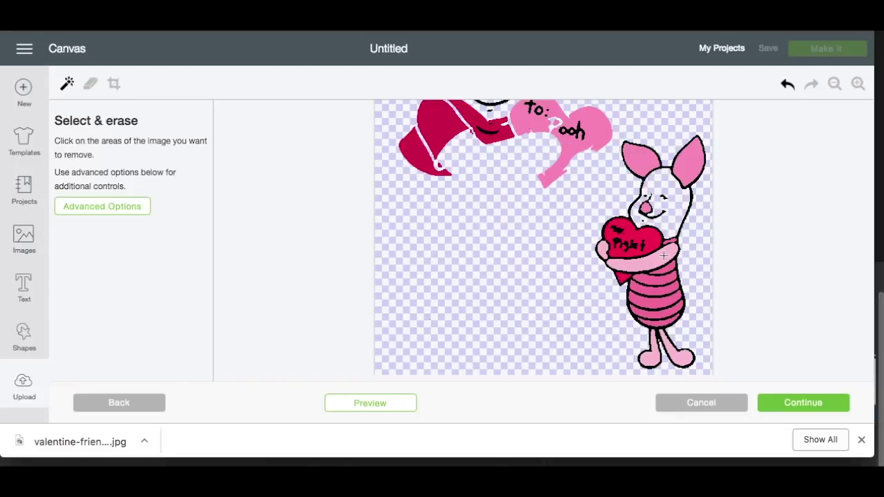
pyautogui.click(625, 263)
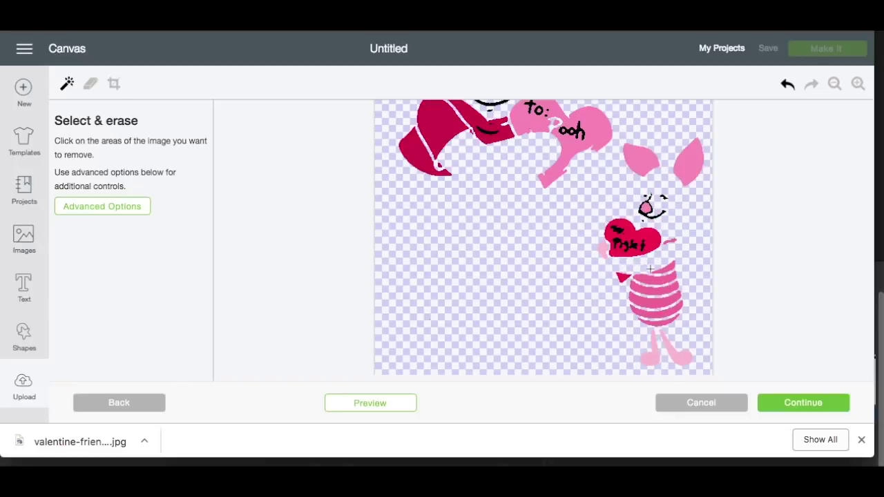
pyautogui.click(605, 250)
pyautogui.click(636, 161)
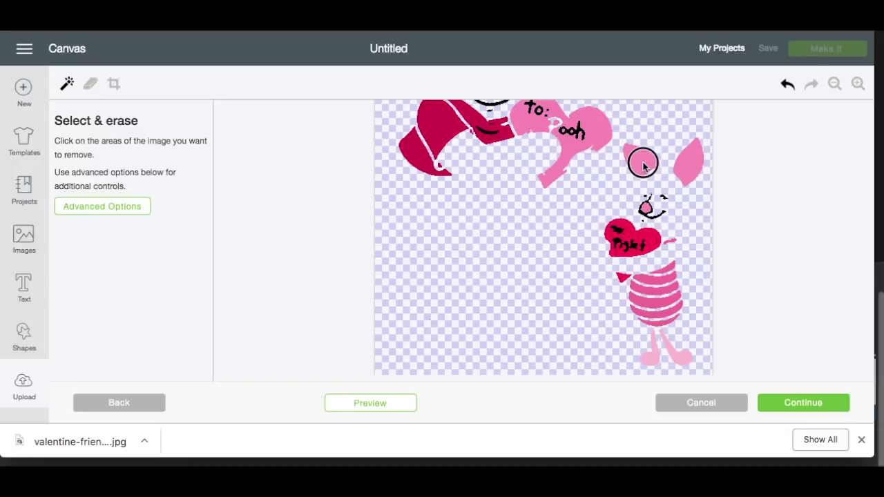
pyautogui.click(684, 163)
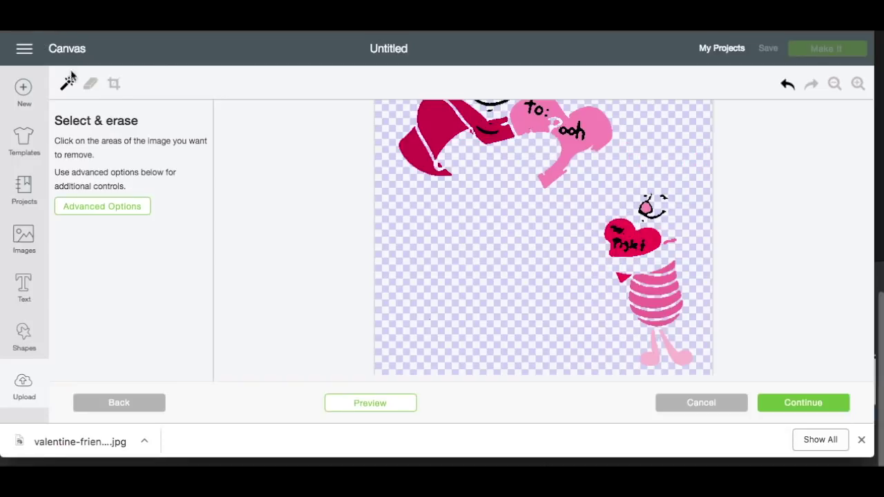
# Freehand-erase Piglet's eye and mouth lines and the upper-right part of his body
pyautogui.click(90, 84)
pyautogui.moveTo(647, 194)
pyautogui.mouseDown()
pyautogui.moveTo(668, 197)
pyautogui.moveTo(651, 216)
pyautogui.moveTo(643, 204)
pyautogui.moveTo(671, 214)
pyautogui.moveTo(669, 244)
pyautogui.mouseUp()
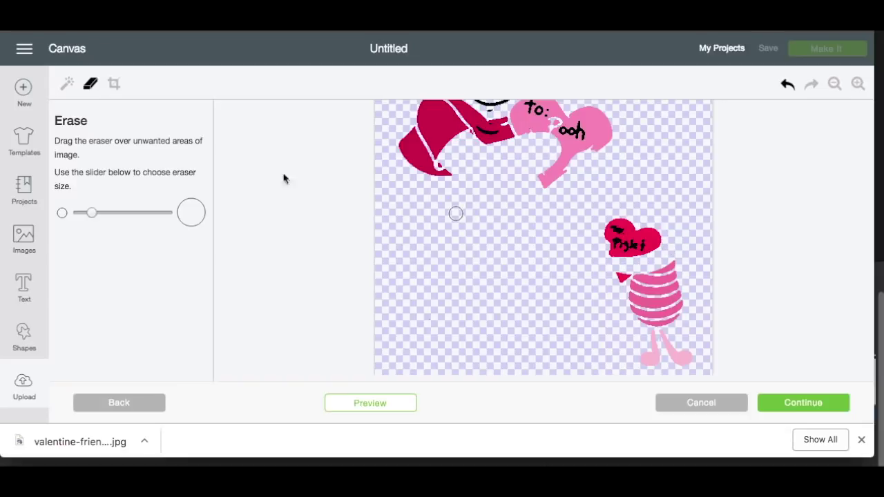
pyautogui.moveTo(684, 271)
pyautogui.mouseDown()
pyautogui.moveTo(647, 285)
pyautogui.moveTo(647, 301)
pyautogui.moveTo(671, 313)
pyautogui.moveTo(684, 303)
pyautogui.moveTo(632, 306)
pyautogui.moveTo(644, 344)
pyautogui.moveTo(703, 361)
pyautogui.moveTo(660, 329)
pyautogui.mouseUp()
# Erase the black Piglet lettering and remaining black marks inside the heart
pyautogui.click(857, 84)
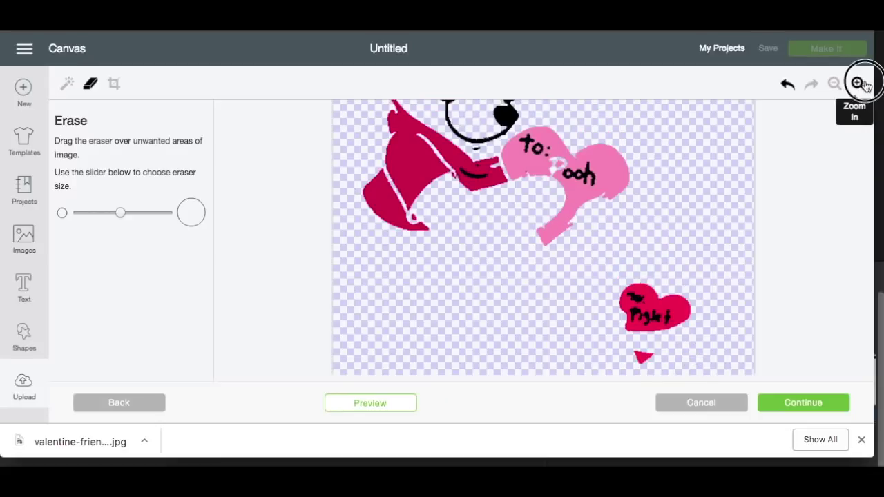
pyautogui.click(858, 84)
pyautogui.click(857, 84)
pyautogui.click(857, 84)
pyautogui.scroll(-10, 806, 171)
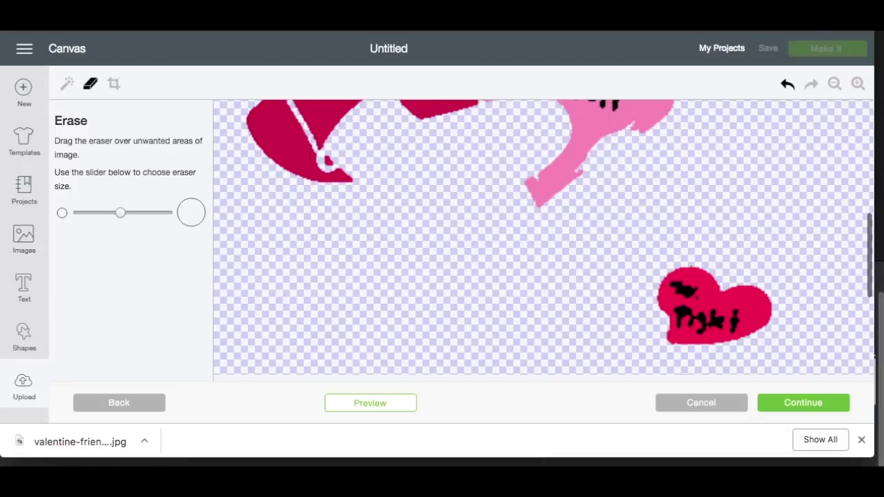
pyautogui.click(67, 84)
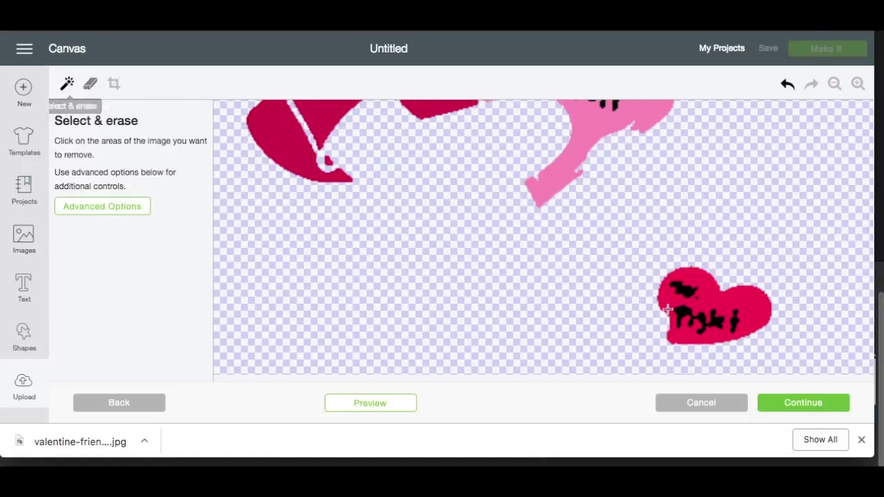
pyautogui.click(685, 317)
pyautogui.click(689, 292)
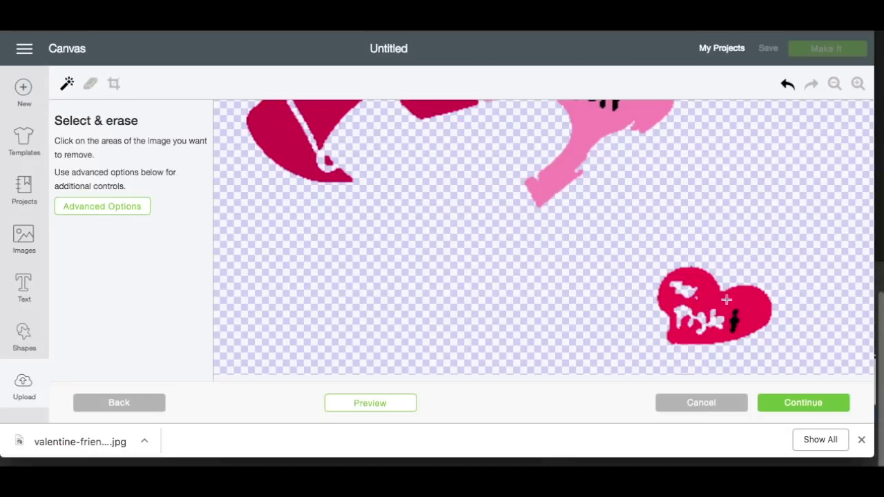
pyautogui.click(734, 319)
# Erase Pooh's black smile and nose outline, two small black blobs, and the pink heart
pyautogui.scroll(4, 714, 296)
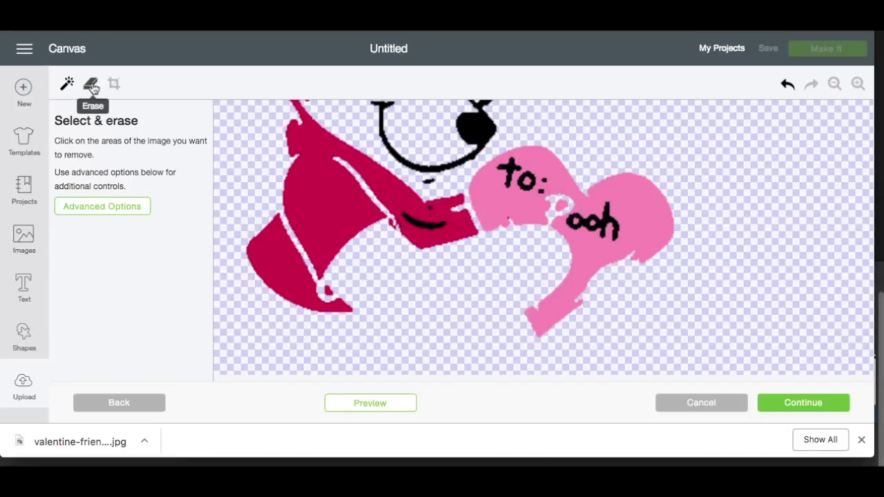
pyautogui.scroll(2, 439, 169)
pyautogui.click(483, 185)
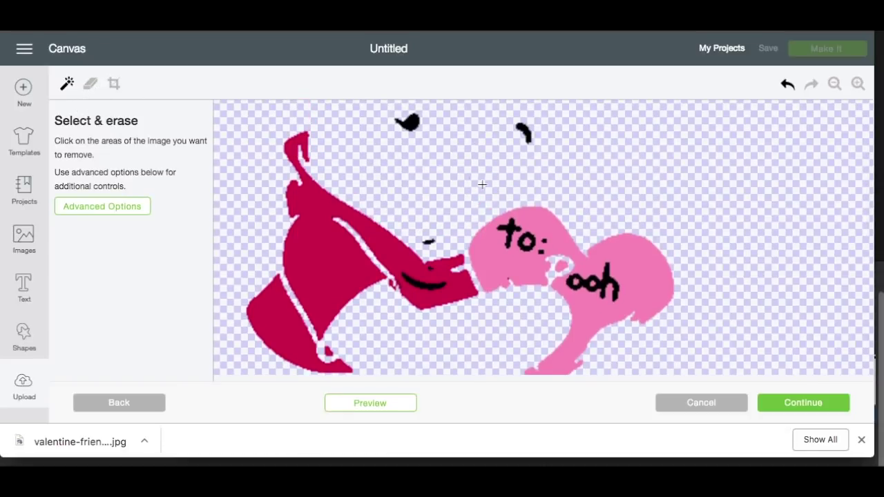
pyautogui.click(407, 119)
pyautogui.click(525, 135)
pyautogui.click(543, 226)
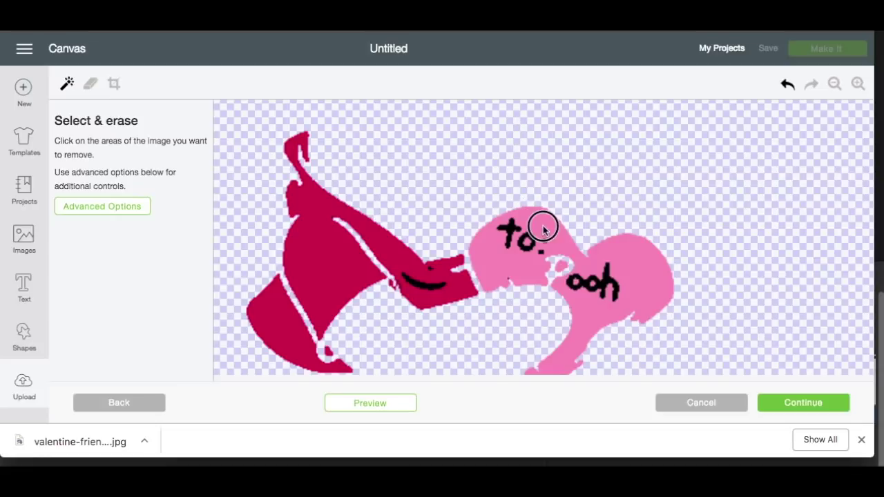
# Erase the 'to:' lettering and black mouth mark, keep the red bell, and continue to naming
pyautogui.click(90, 84)
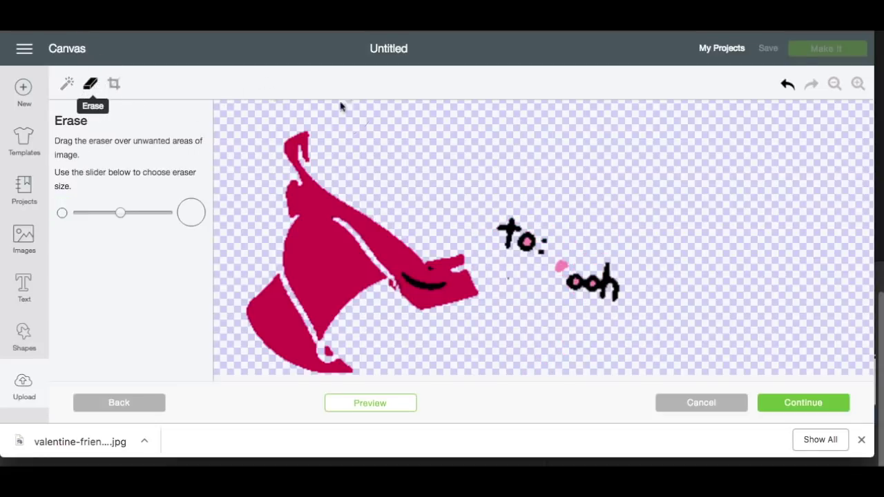
pyautogui.moveTo(560, 213)
pyautogui.mouseDown()
pyautogui.moveTo(520, 226)
pyautogui.moveTo(608, 265)
pyautogui.moveTo(625, 302)
pyautogui.mouseUp()
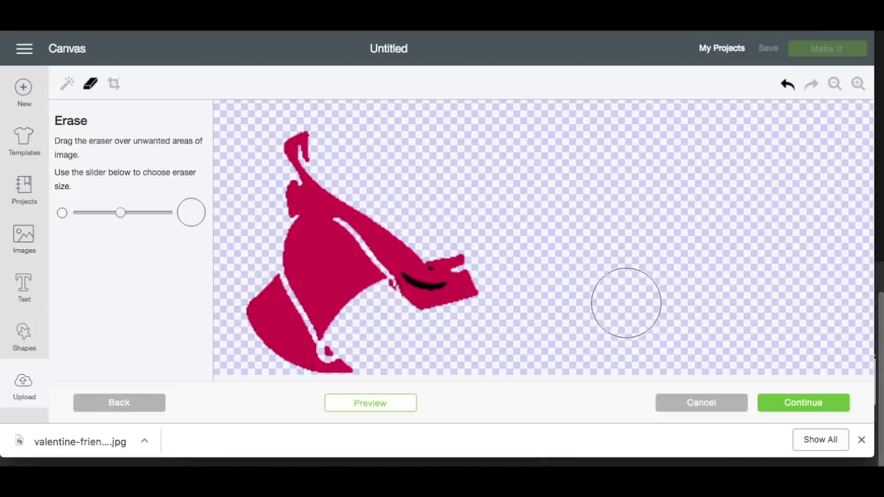
pyautogui.click(66, 85)
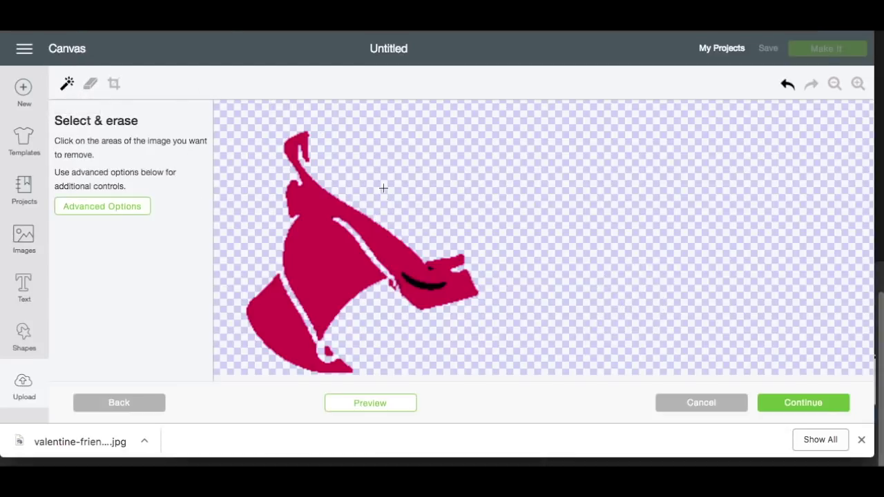
pyautogui.click(423, 279)
pyautogui.click(399, 285)
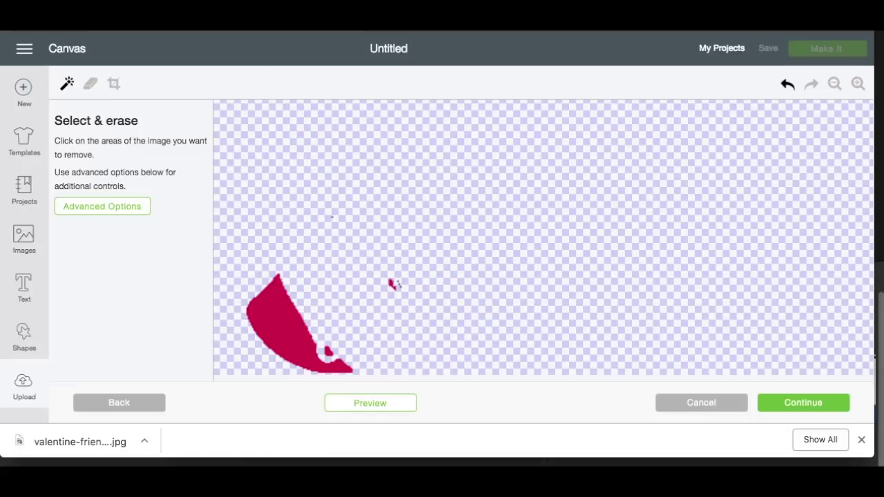
pyautogui.click(786, 83)
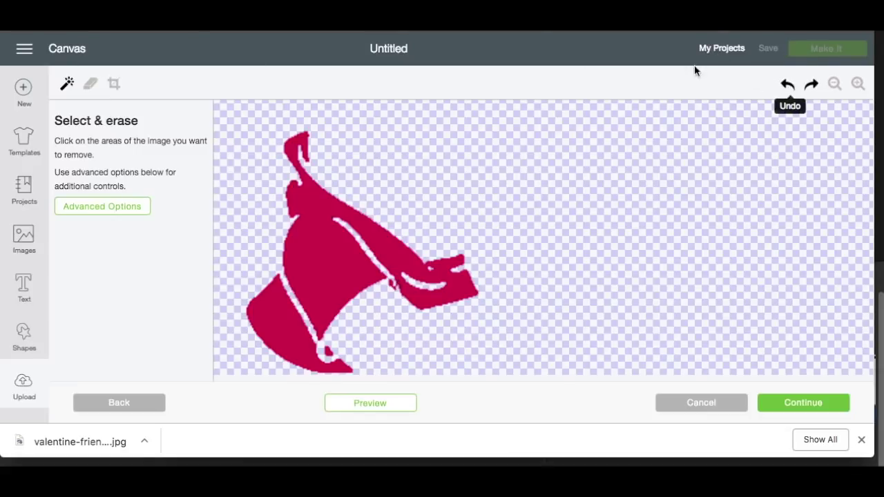
pyautogui.scroll(-3, 383, 252)
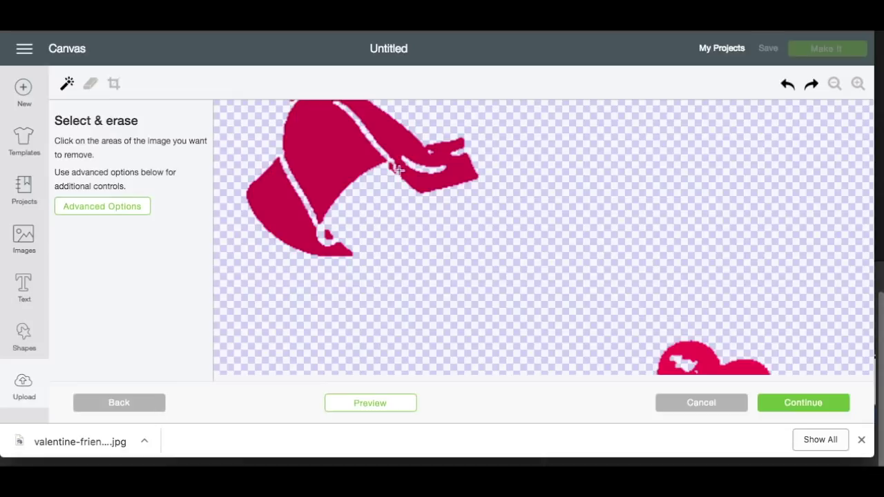
pyautogui.scroll(-3, 465, 233)
pyautogui.scroll(5, 466, 233)
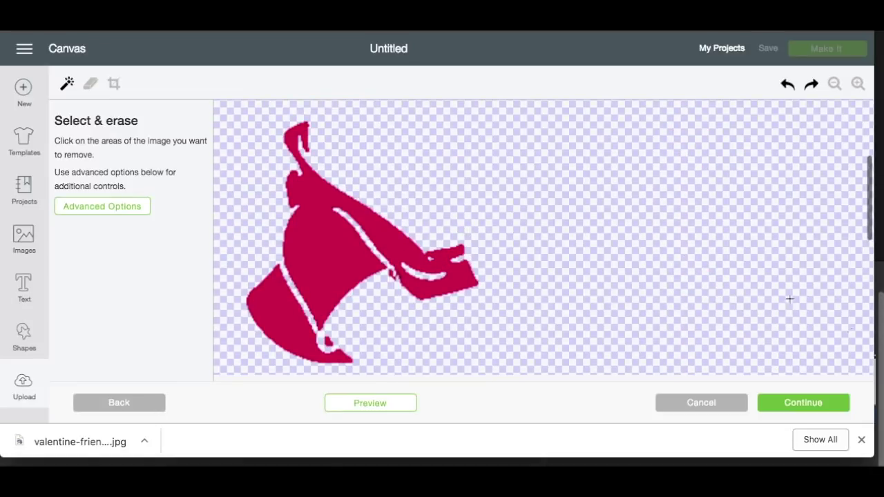
pyautogui.click(806, 408)
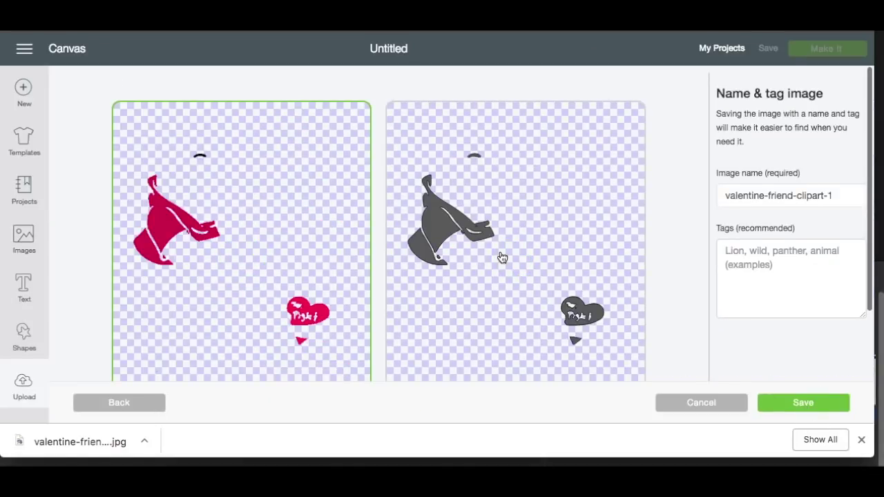
# Save the cleaned red bow-and-heart layer as a Cut image
pyautogui.scroll(-2, 502, 257)
pyautogui.scroll(2, 527, 202)
pyautogui.click(526, 187)
pyautogui.click(806, 399)
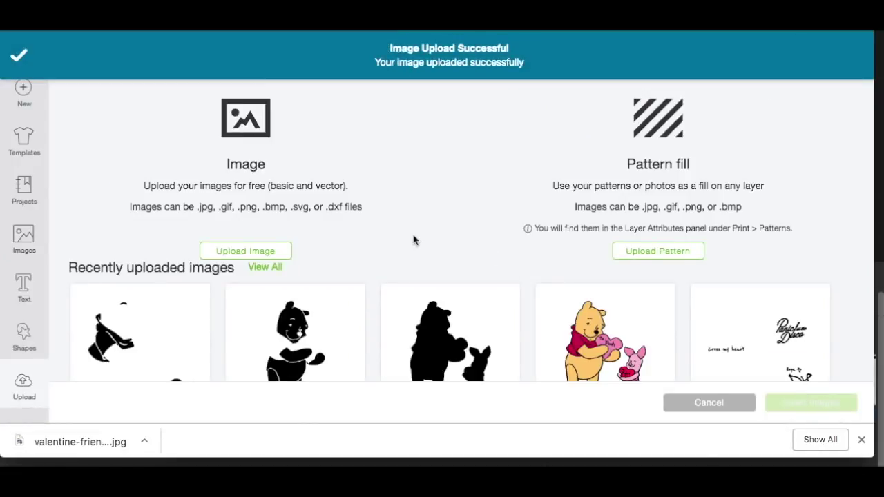
# Insert the Pooh and Piglet silhouette, red bow-and-heart and Pooh uploads onto the canvas
pyautogui.scroll(-4, 435, 274)
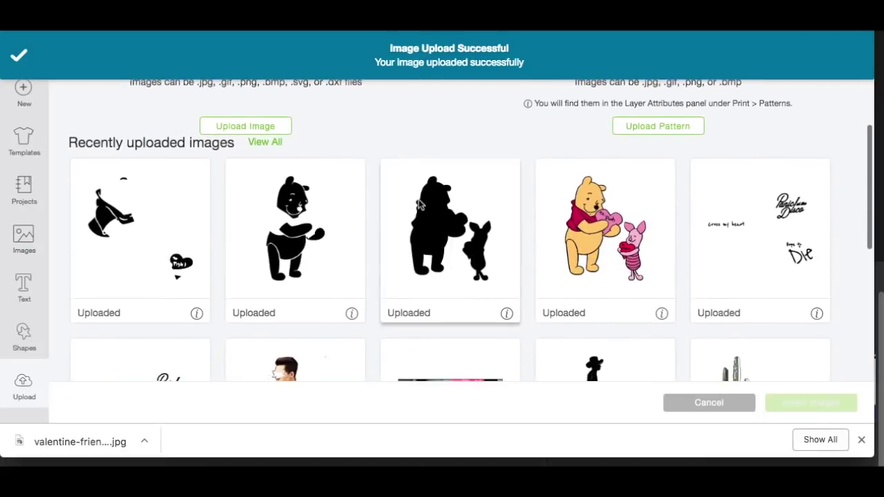
pyautogui.scroll(1, 415, 200)
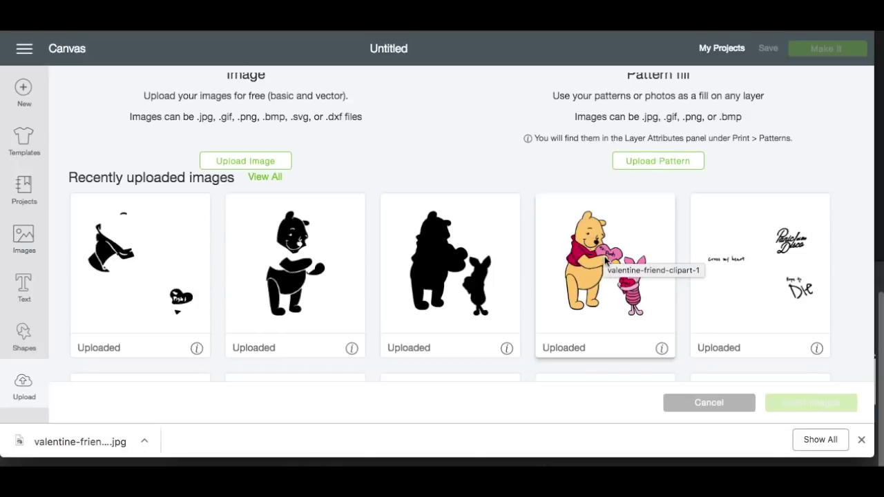
pyautogui.click(433, 241)
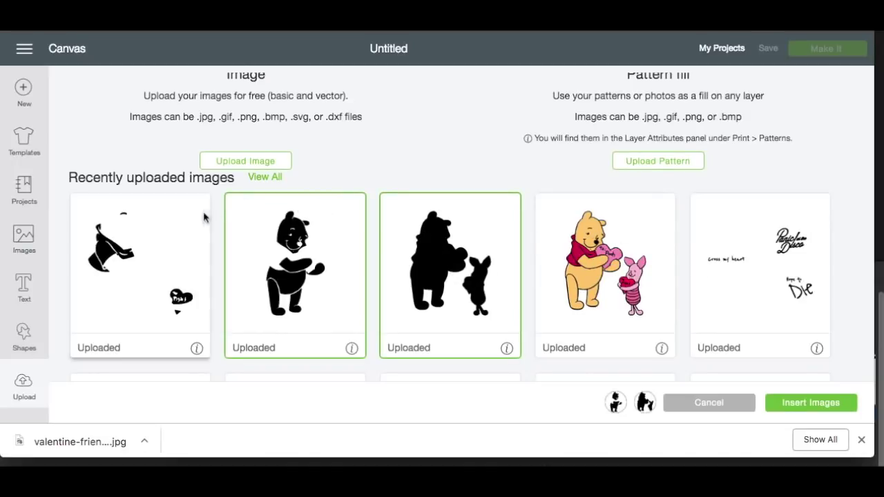
pyautogui.click(166, 221)
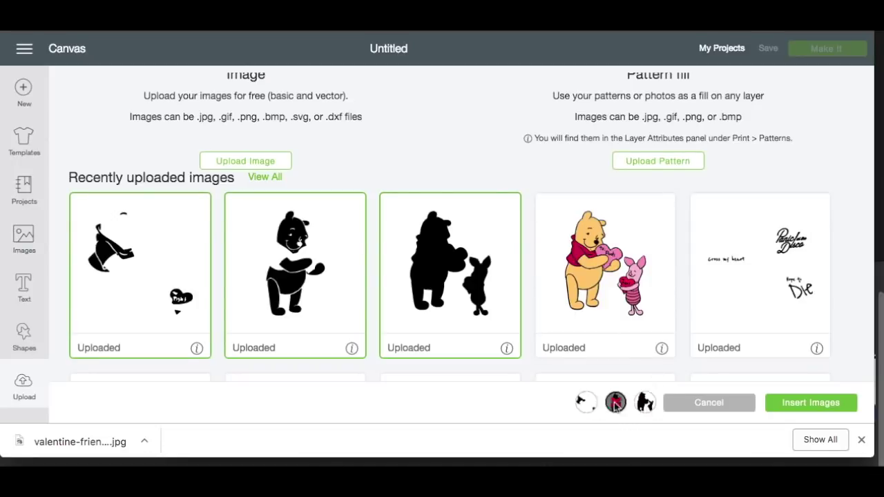
pyautogui.click(785, 407)
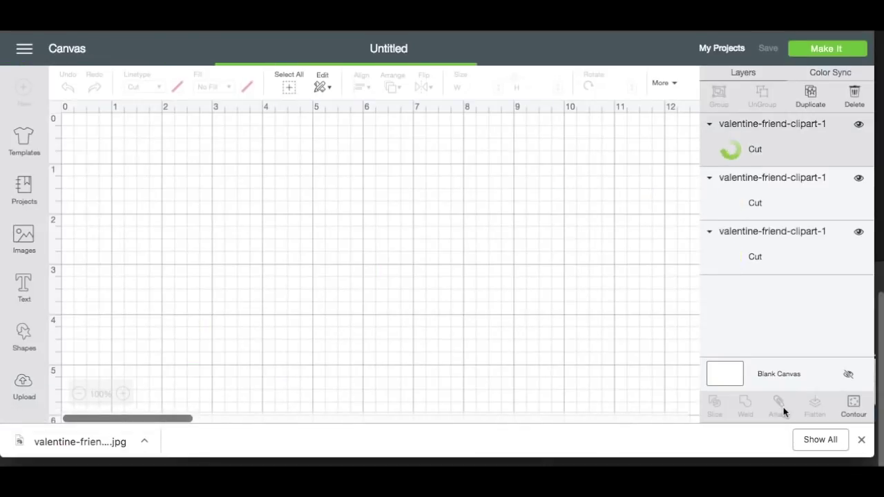
# Spread the layers apart and colour the bow-and-heart red and Pooh yellow-orange
pyautogui.moveTo(229, 290); pyautogui.dragTo(310, 189)
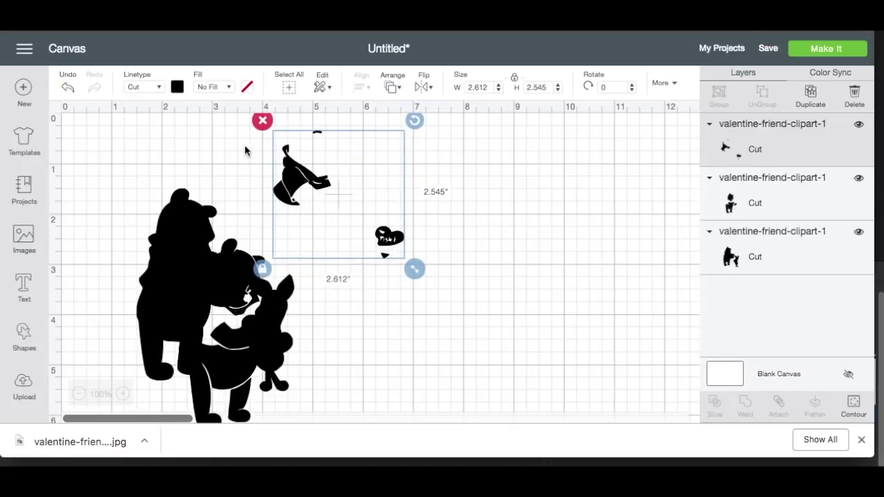
pyautogui.click(179, 88)
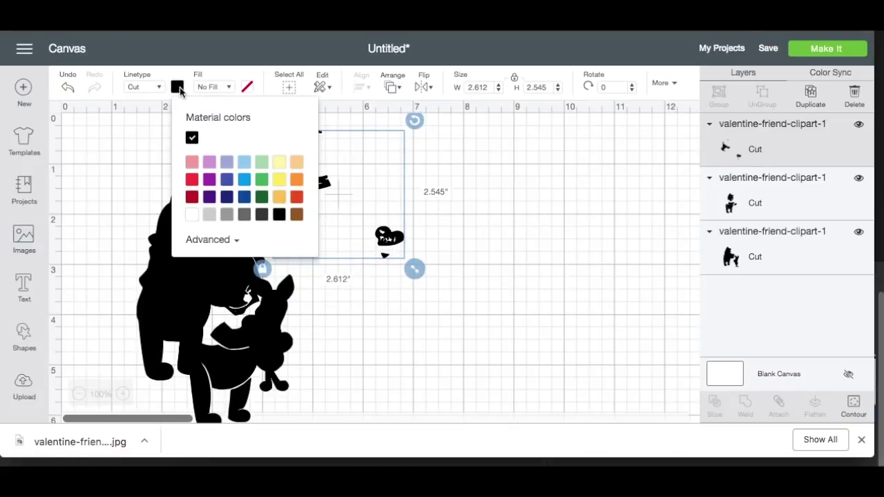
pyautogui.click(192, 180)
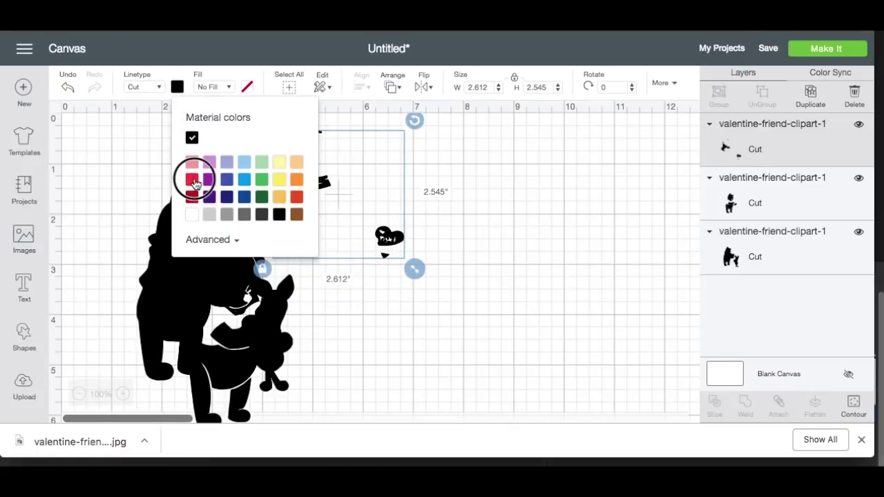
pyautogui.click(442, 301)
pyautogui.moveTo(237, 276); pyautogui.dragTo(532, 186)
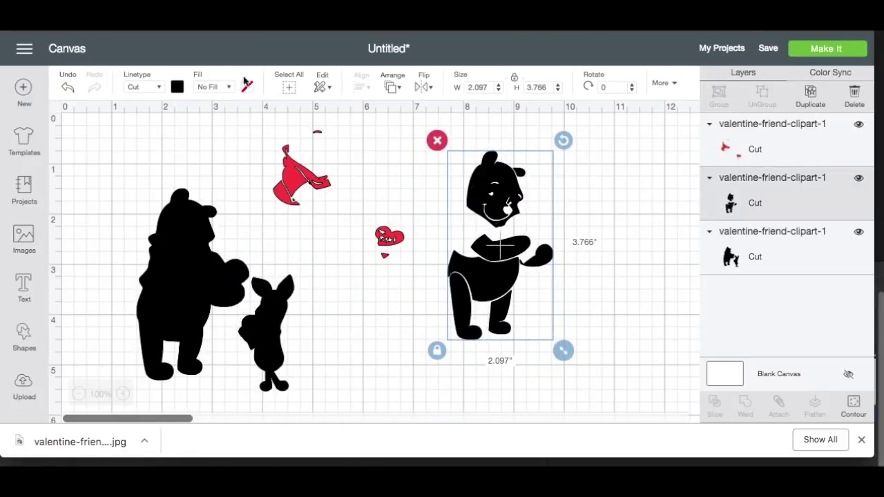
pyautogui.click(177, 88)
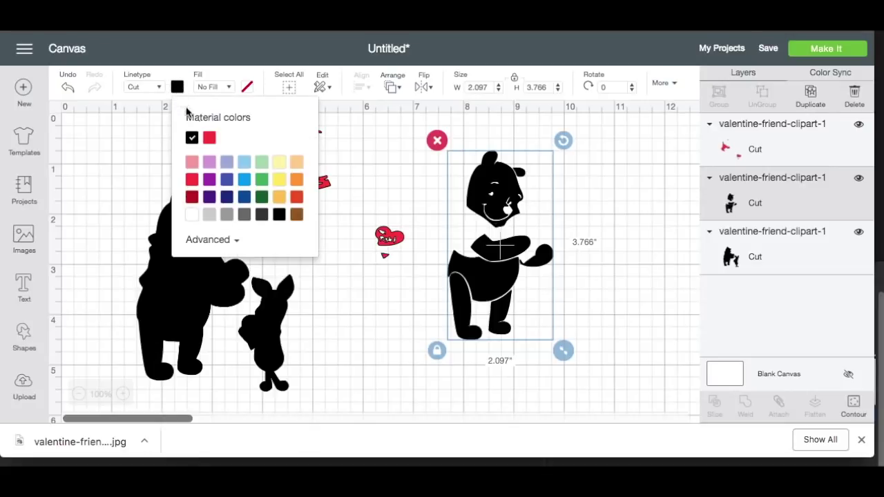
pyautogui.click(279, 198)
pyautogui.click(500, 265)
# Stack yellow Pooh and the red bow and heart onto the black silhouette
pyautogui.moveTo(197, 284); pyautogui.dragTo(241, 272)
pyautogui.moveTo(504, 279); pyautogui.dragTo(253, 315)
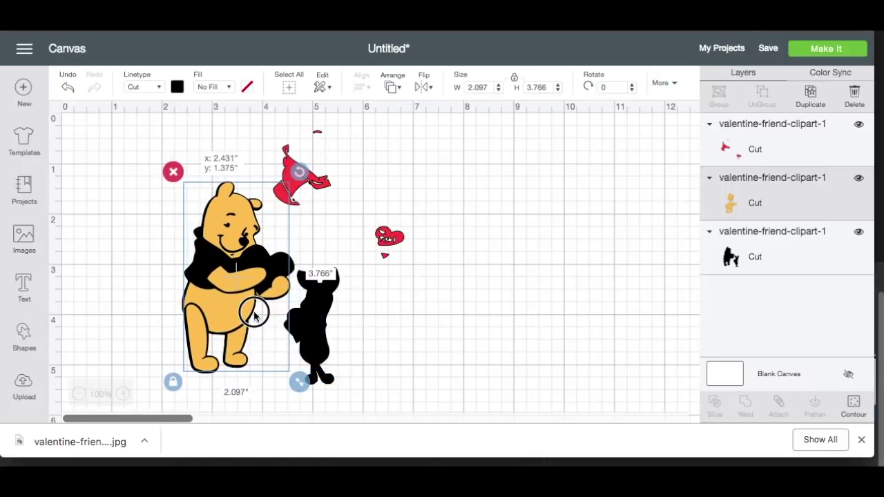
pyautogui.moveTo(254, 316); pyautogui.dragTo(256, 316)
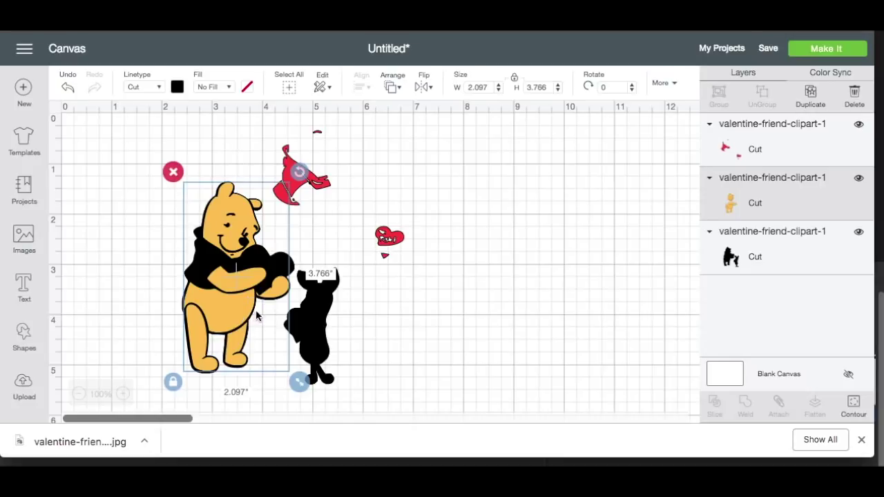
pyautogui.moveTo(319, 182); pyautogui.dragTo(229, 270)
pyautogui.click(423, 274)
pyautogui.click(436, 255)
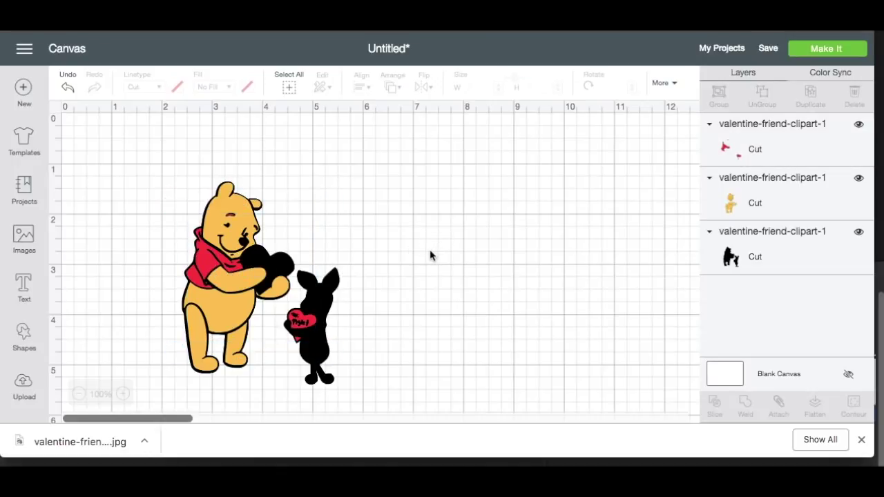
# Upload a new copy of valentine-friend-clipart-1.jpg from the Downloads folder
pyautogui.click(20, 388)
pyautogui.scroll(-1, 345, 325)
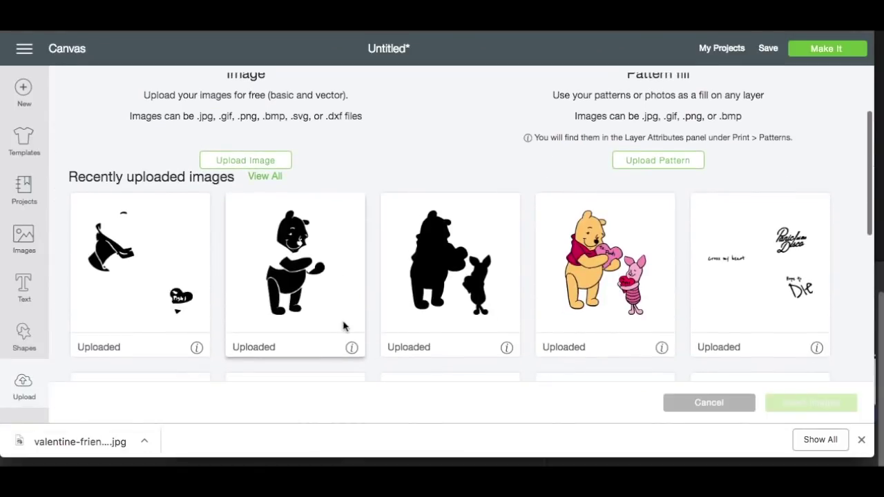
pyautogui.click(274, 166)
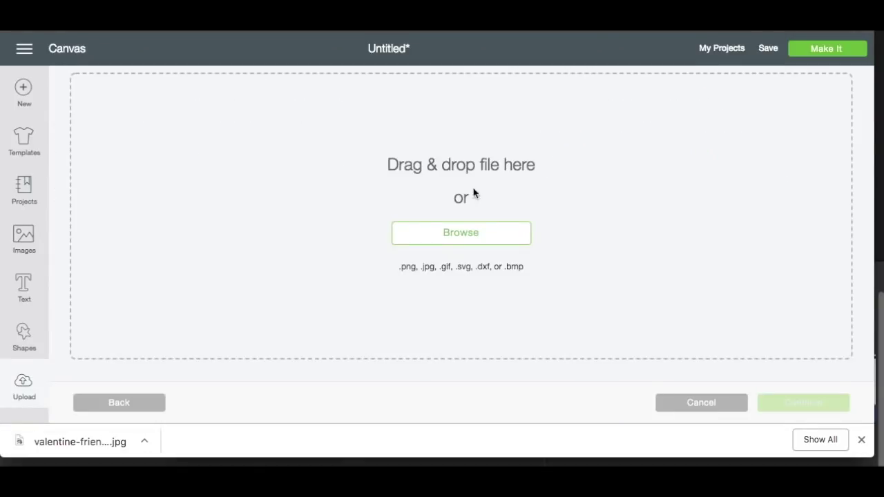
pyautogui.click(528, 232)
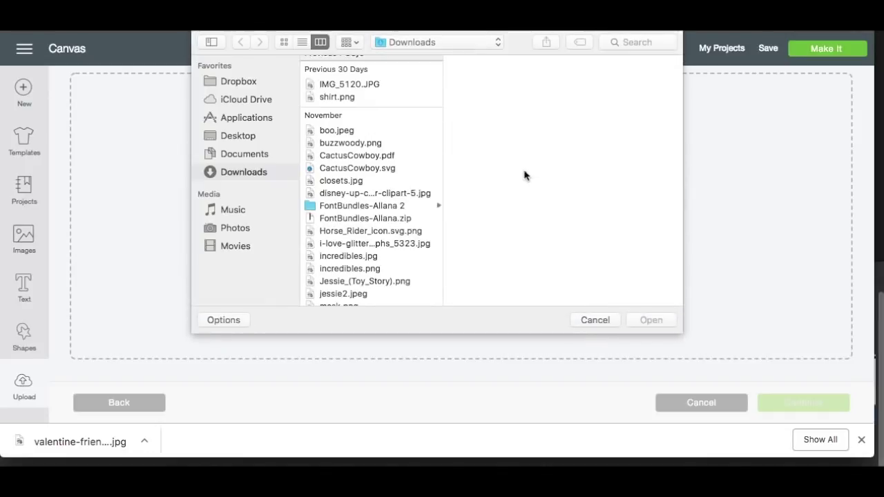
pyautogui.scroll(-3, 424, 130)
pyautogui.moveTo(437, 85); pyautogui.dragTo(434, 360)
pyautogui.click(404, 299)
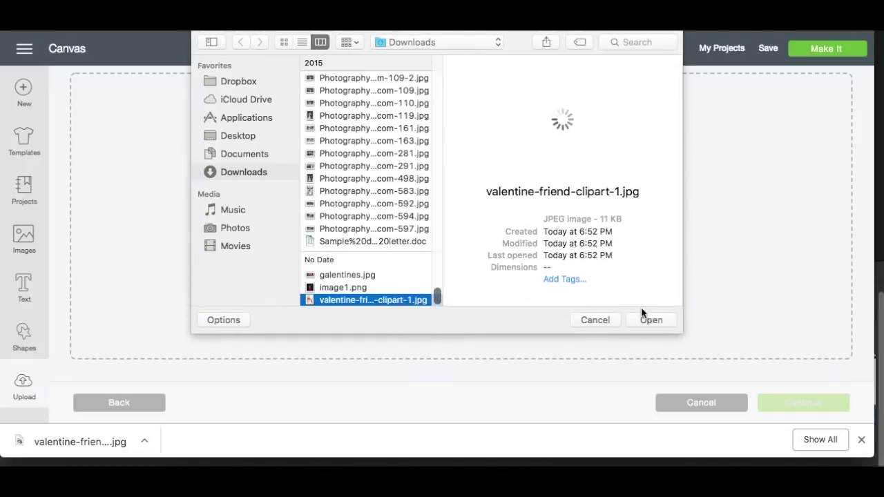
pyautogui.click(649, 320)
# Mark the upload Complex and erase parts of Pooh's red shirt, face and arm
pyautogui.scroll(-2, 456, 253)
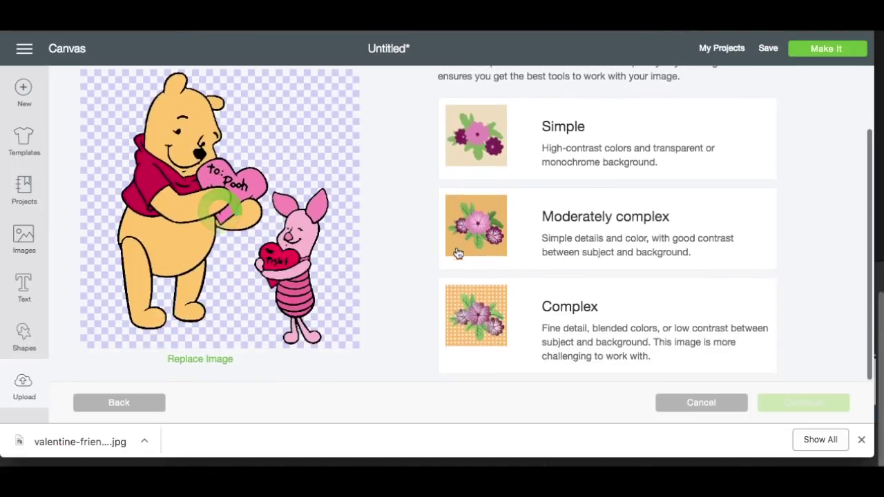
pyautogui.click(502, 340)
pyautogui.click(773, 403)
pyautogui.scroll(-5, 382, 213)
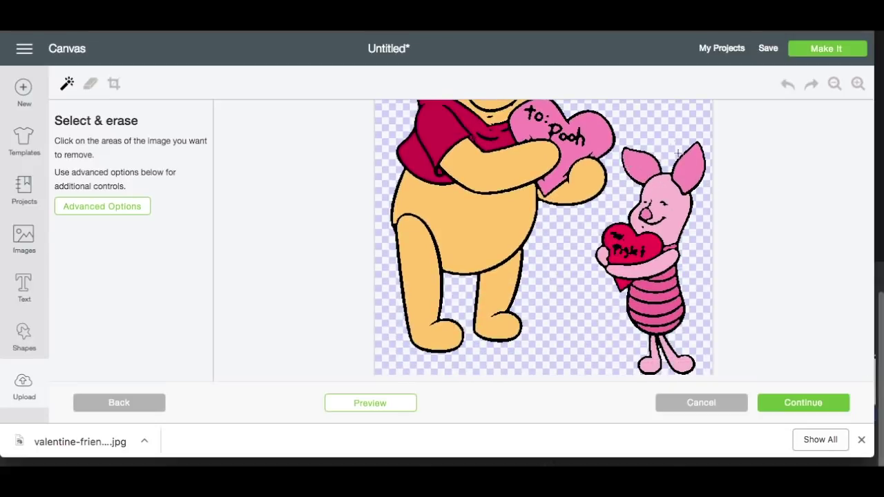
pyautogui.scroll(3, 623, 201)
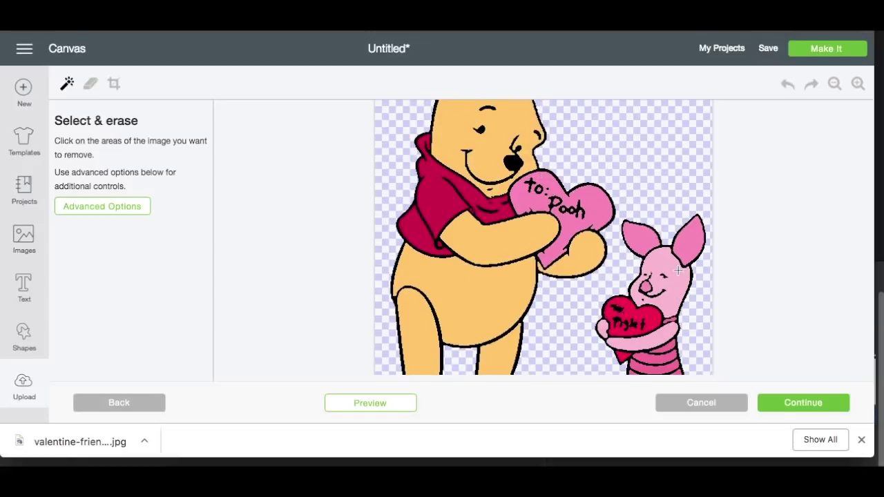
pyautogui.click(445, 179)
pyautogui.click(457, 140)
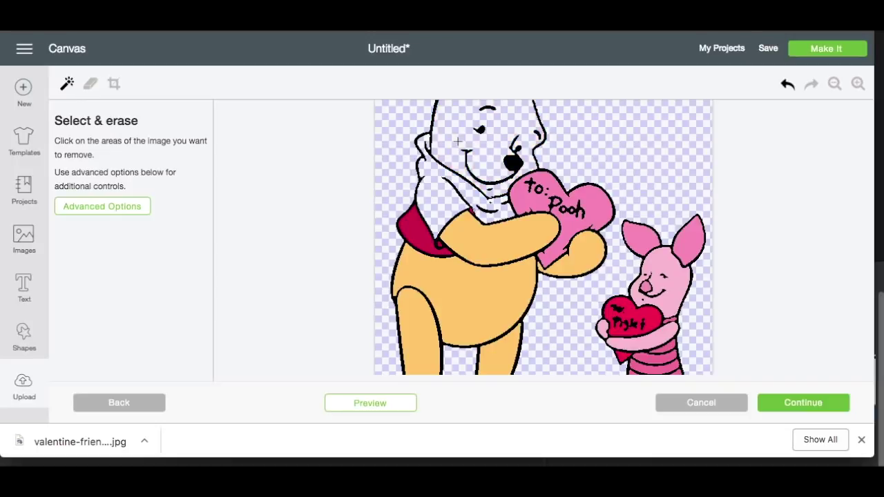
pyautogui.click(416, 214)
pyautogui.click(421, 214)
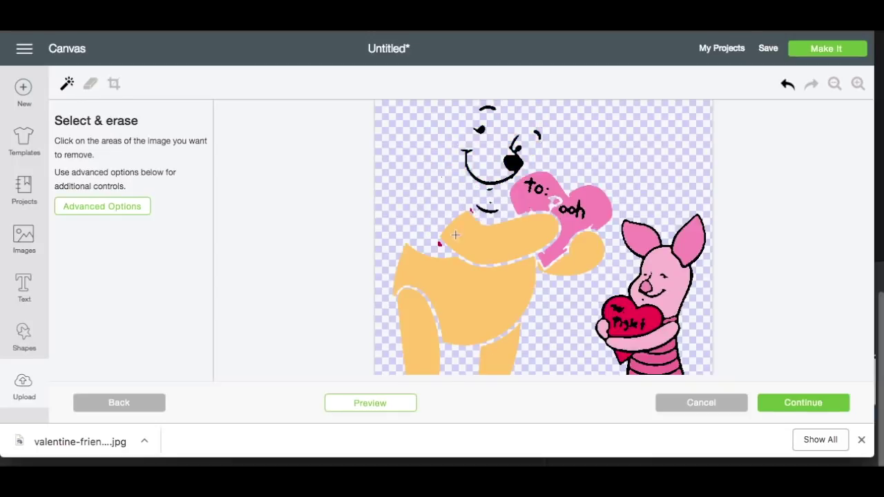
pyautogui.click(473, 239)
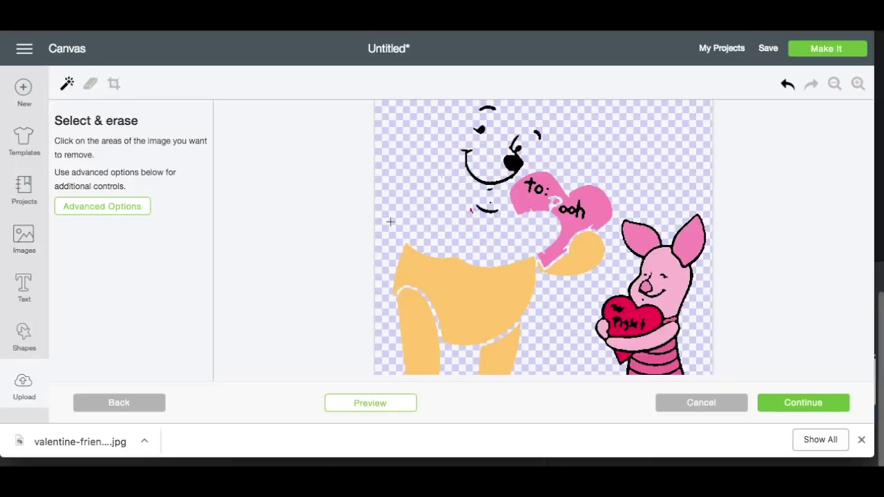
pyautogui.click(90, 83)
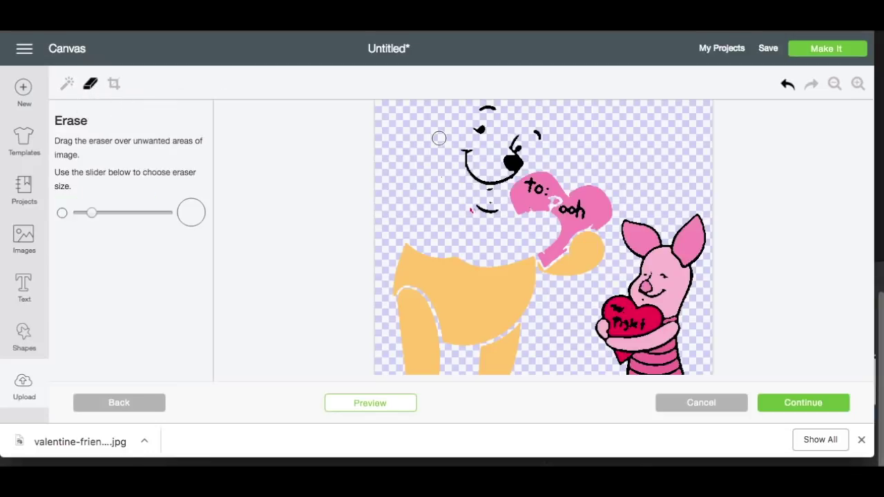
# Go back, re-select the Complex image type and continue to Select & erase
pyautogui.click(141, 212)
pyautogui.hscroll(-5, 398, 158)
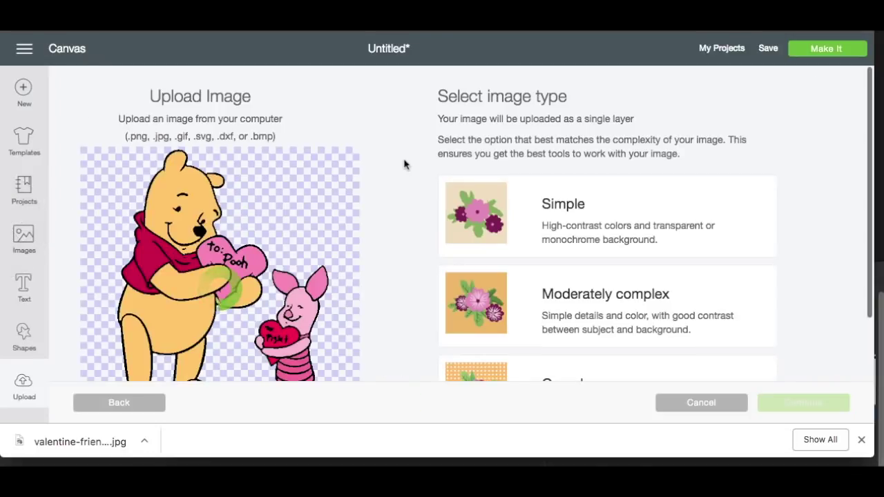
pyautogui.scroll(-2, 513, 235)
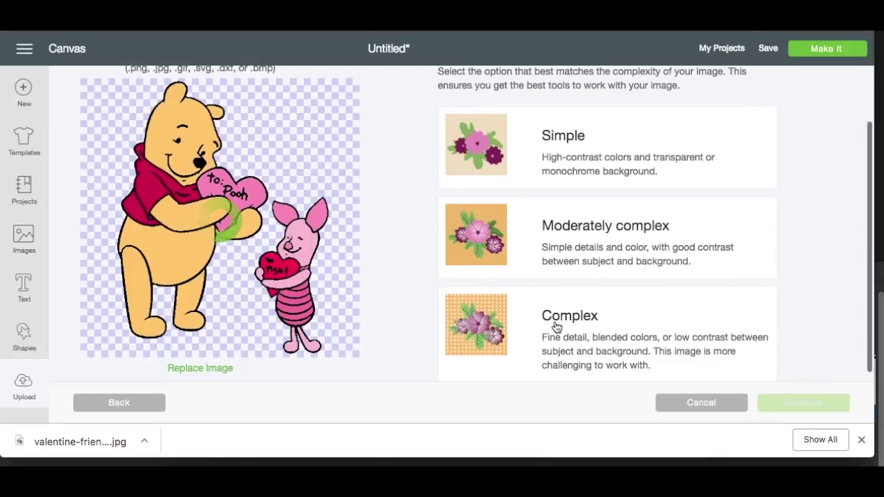
pyautogui.click(685, 351)
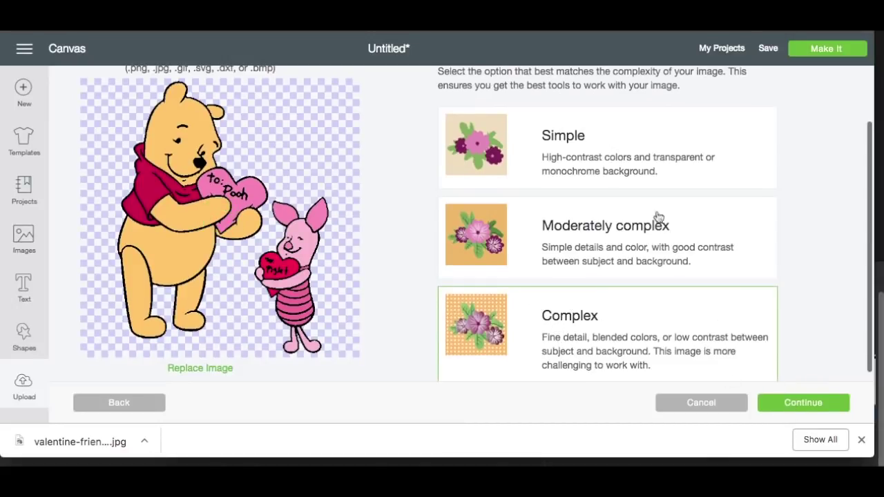
pyautogui.click(815, 412)
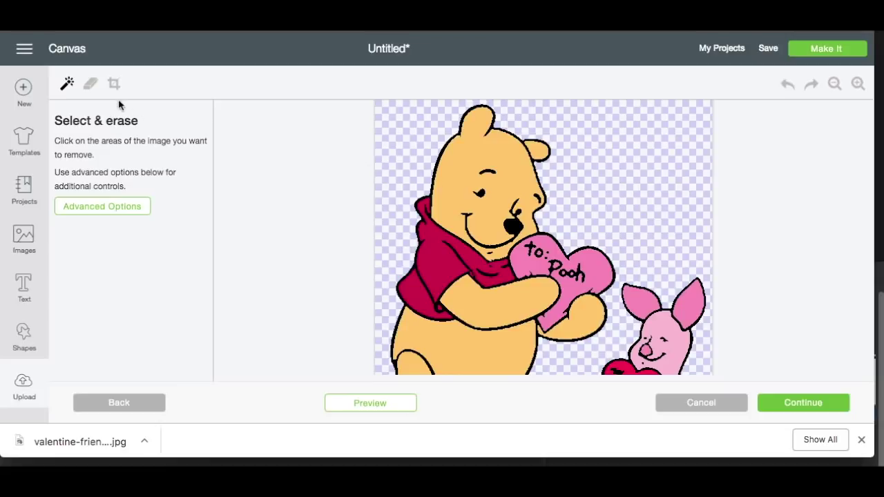
# Erase Pooh's ears and top of his head with an enlarged Eraser
pyautogui.click(90, 83)
pyautogui.click(135, 214)
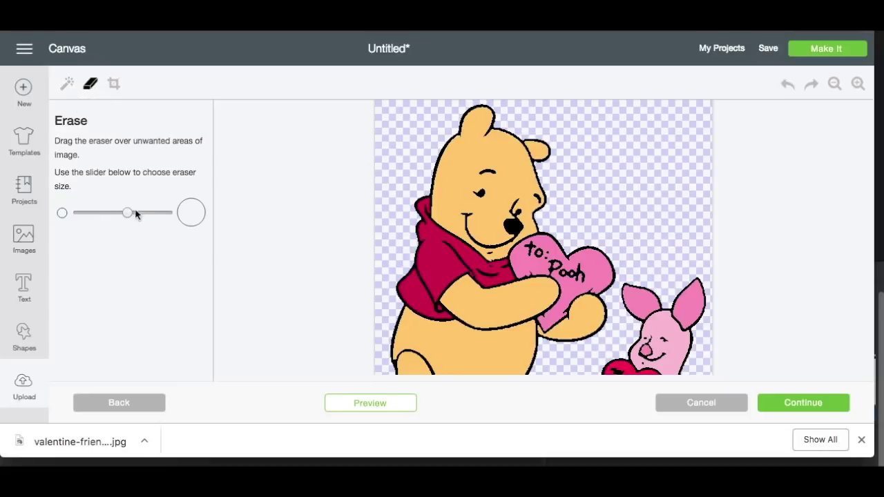
pyautogui.moveTo(528, 182)
pyautogui.mouseDown()
pyautogui.moveTo(429, 139)
pyautogui.moveTo(538, 140)
pyautogui.moveTo(456, 112)
pyautogui.moveTo(475, 134)
pyautogui.moveTo(440, 237)
pyautogui.moveTo(459, 149)
pyautogui.moveTo(443, 176)
pyautogui.moveTo(426, 247)
pyautogui.moveTo(424, 238)
pyautogui.moveTo(449, 252)
pyautogui.moveTo(500, 167)
pyautogui.moveTo(550, 188)
pyautogui.moveTo(487, 201)
pyautogui.moveTo(457, 254)
pyautogui.moveTo(435, 337)
pyautogui.moveTo(406, 315)
pyautogui.mouseUp()
# Remove Pooh's outlines, red mouth, arms, paw, legs and red shape with Select & erase
pyautogui.click(67, 84)
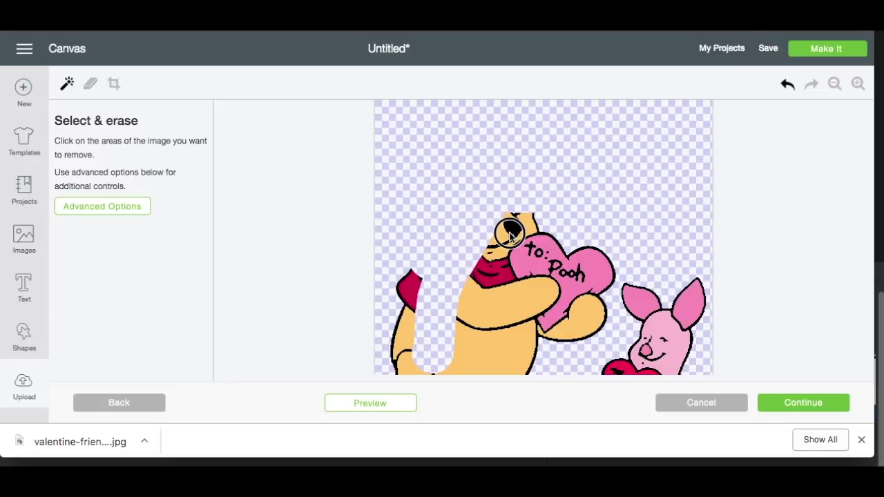
pyautogui.click(534, 221)
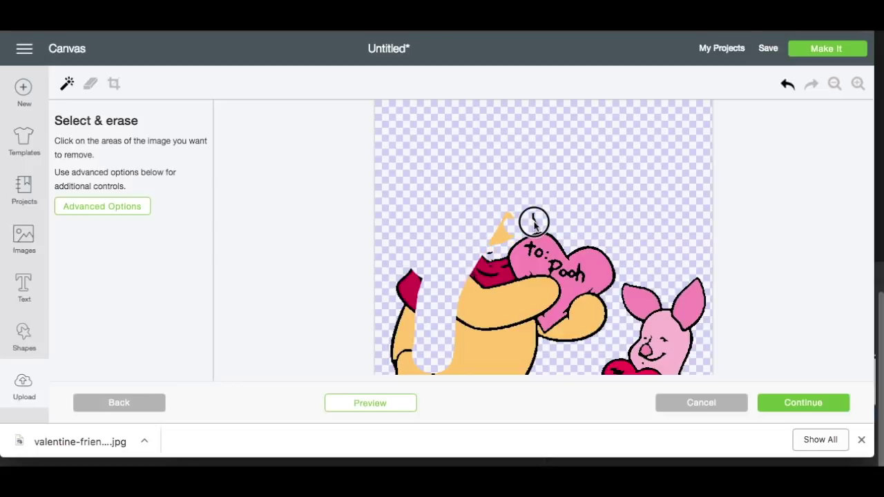
pyautogui.click(493, 269)
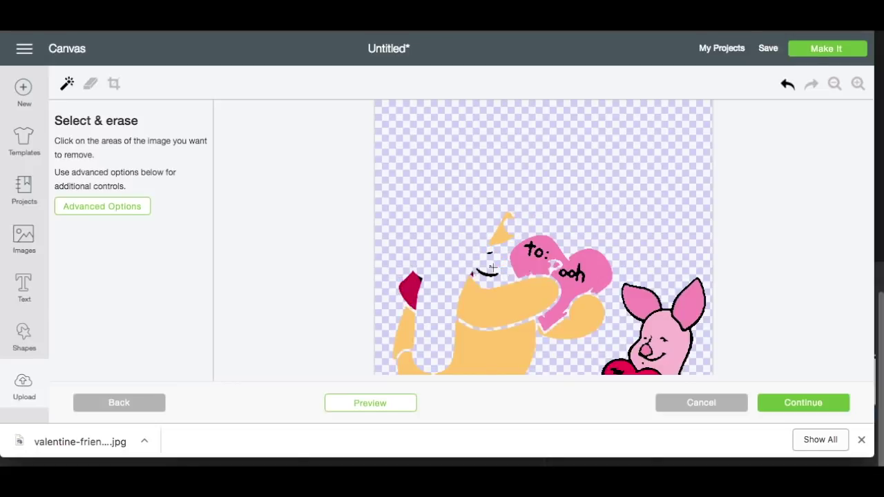
pyautogui.scroll(-4, 491, 262)
pyautogui.click(415, 258)
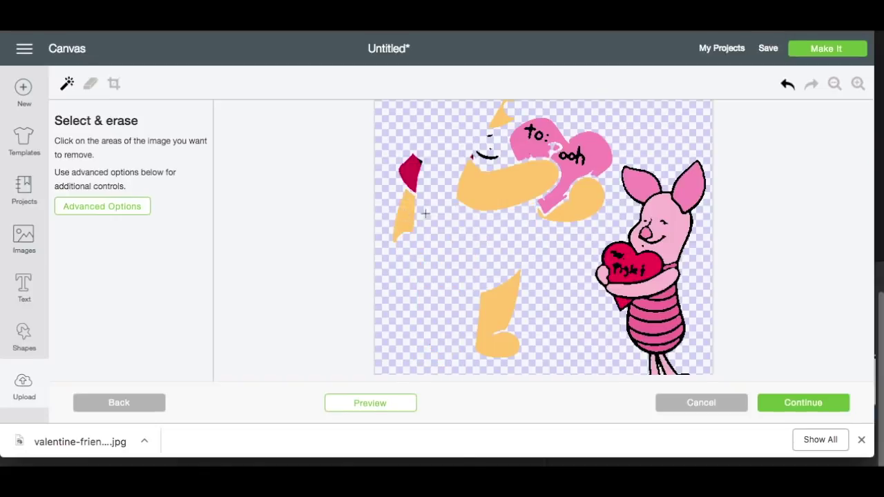
pyautogui.click(514, 191)
pyautogui.click(588, 207)
pyautogui.click(498, 326)
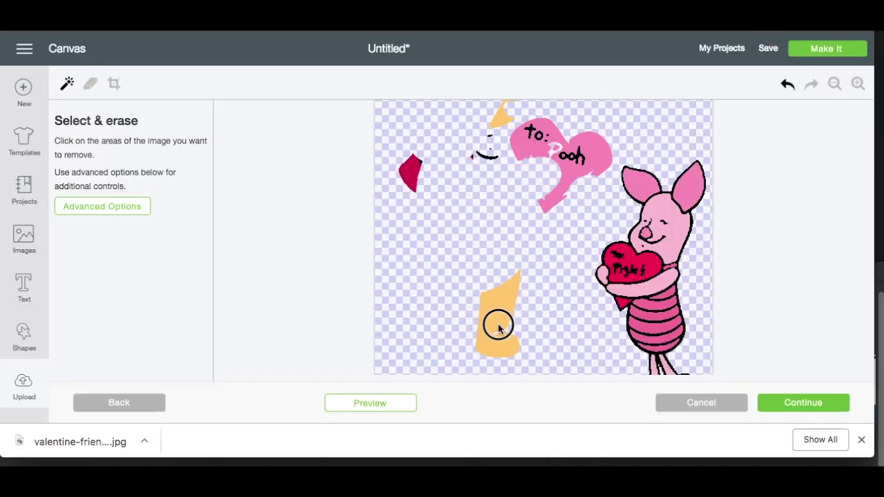
pyautogui.click(412, 166)
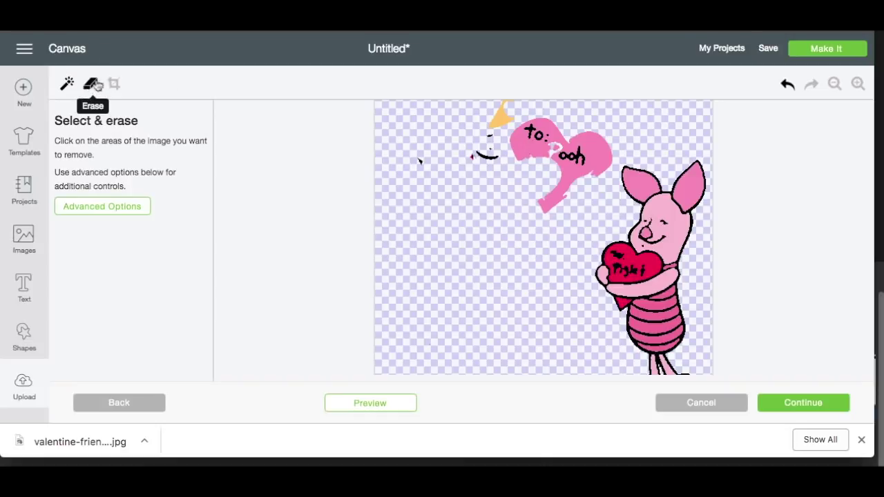
# Wipe away leftover small black and red marks with the Eraser
pyautogui.click(94, 84)
pyautogui.moveTo(477, 168)
pyautogui.mouseDown()
pyautogui.moveTo(485, 148)
pyautogui.moveTo(477, 155)
pyautogui.moveTo(505, 131)
pyautogui.moveTo(490, 134)
pyautogui.mouseUp()
pyautogui.scroll(2, 448, 158)
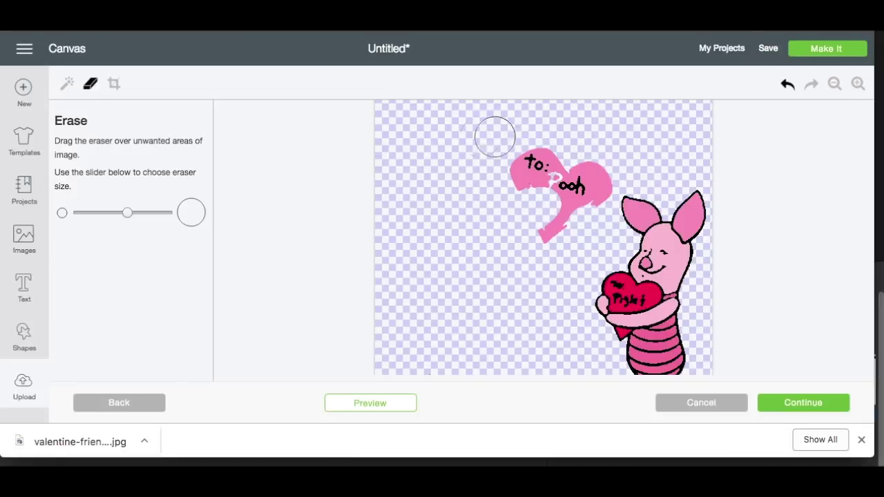
pyautogui.click(67, 83)
# Zoom in and remove the black 'to: Pooh' lettering from the pink heart
pyautogui.click(858, 81)
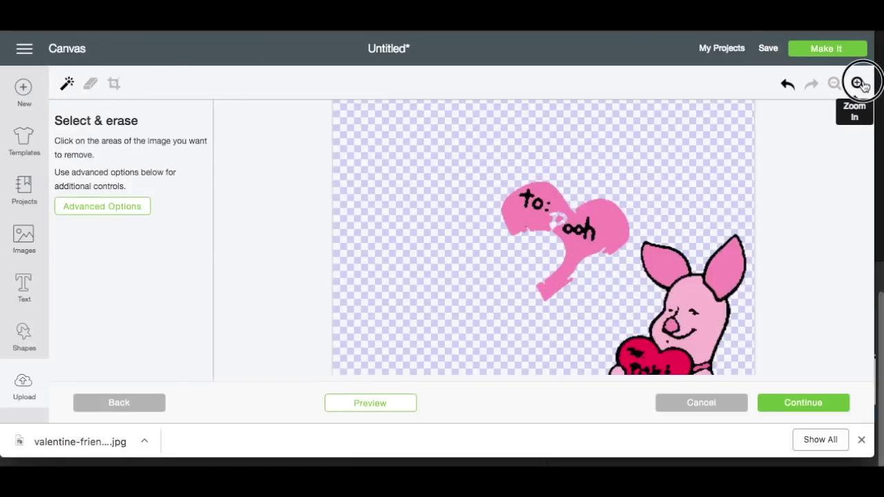
pyautogui.click(858, 81)
pyautogui.click(858, 81)
pyautogui.scroll(-1, 697, 259)
pyautogui.scroll(-2, 697, 259)
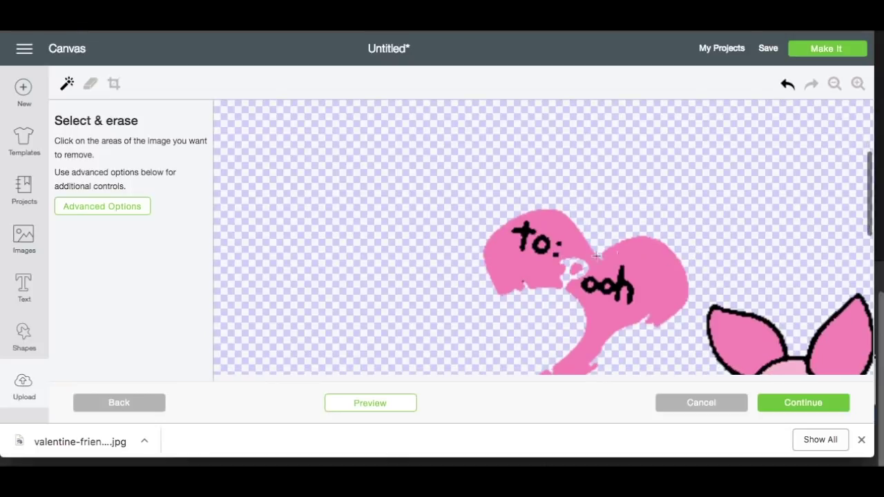
pyautogui.click(523, 233)
pyautogui.click(535, 245)
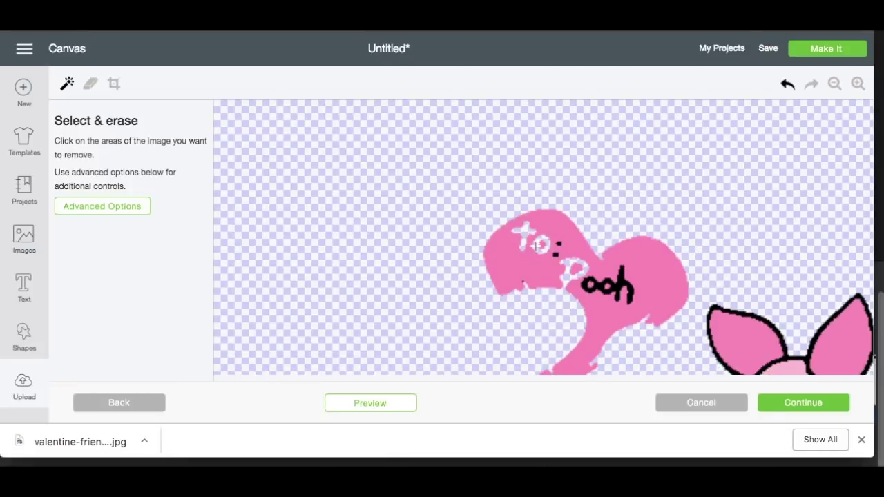
pyautogui.click(558, 255)
pyautogui.click(590, 277)
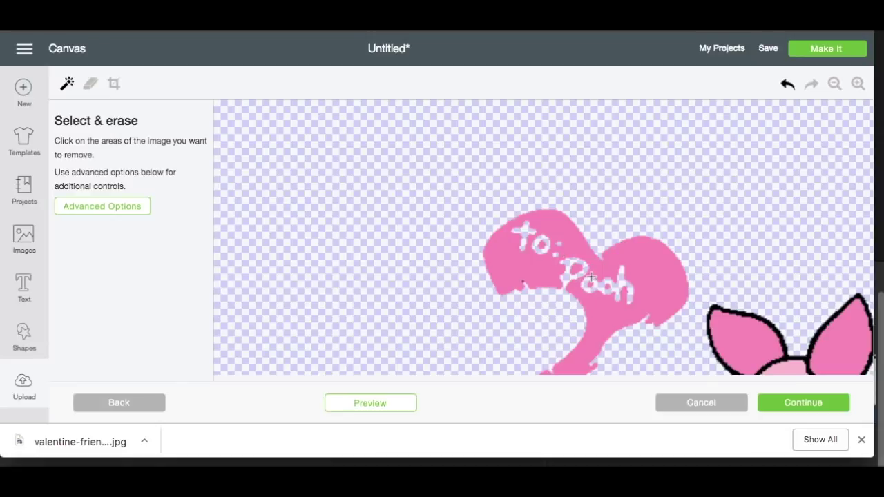
# Remove Piglet's outline, lettering, red heart, red triangle, arm and hand piece
pyautogui.scroll(-3, 752, 322)
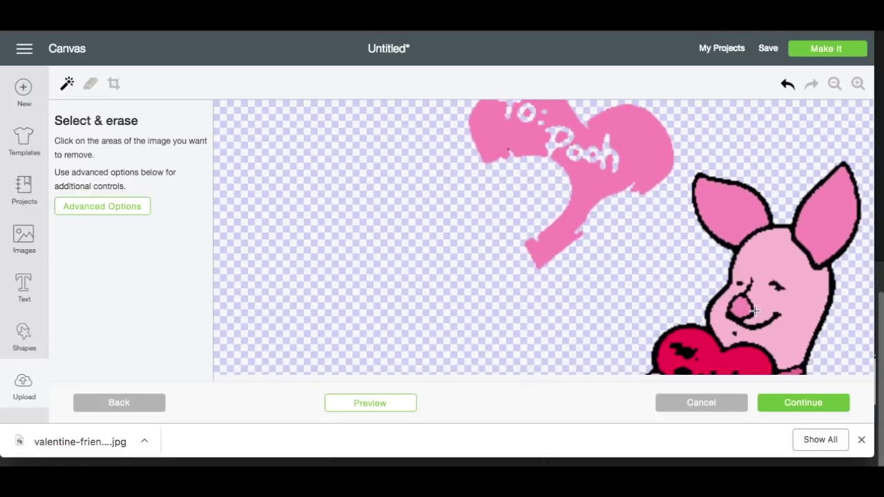
pyautogui.click(775, 226)
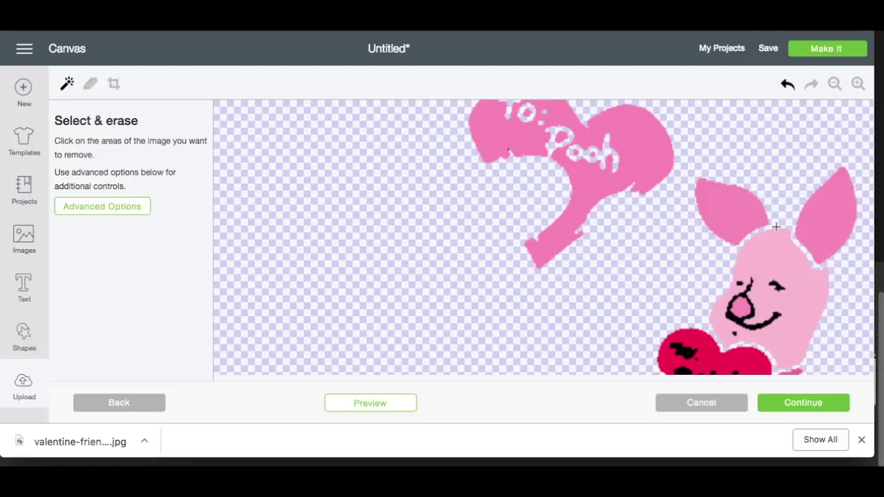
pyautogui.scroll(-3, 775, 227)
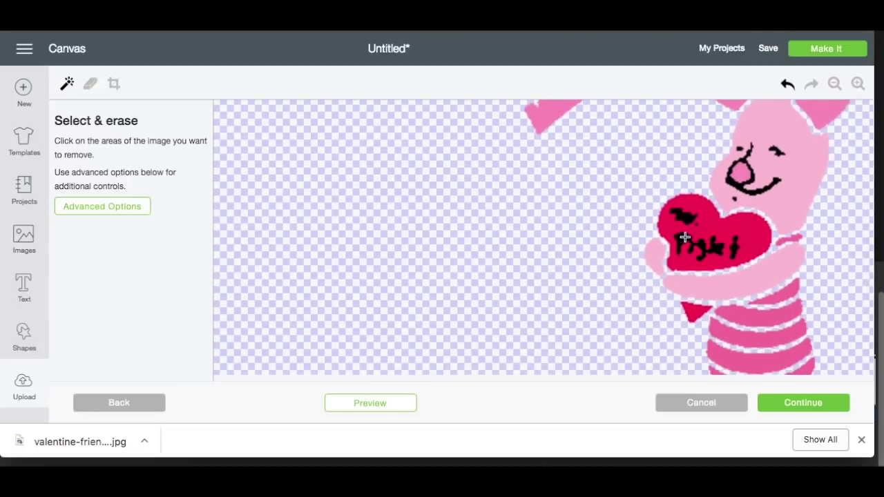
pyautogui.click(683, 239)
pyautogui.click(684, 215)
pyautogui.click(731, 247)
pyautogui.click(725, 226)
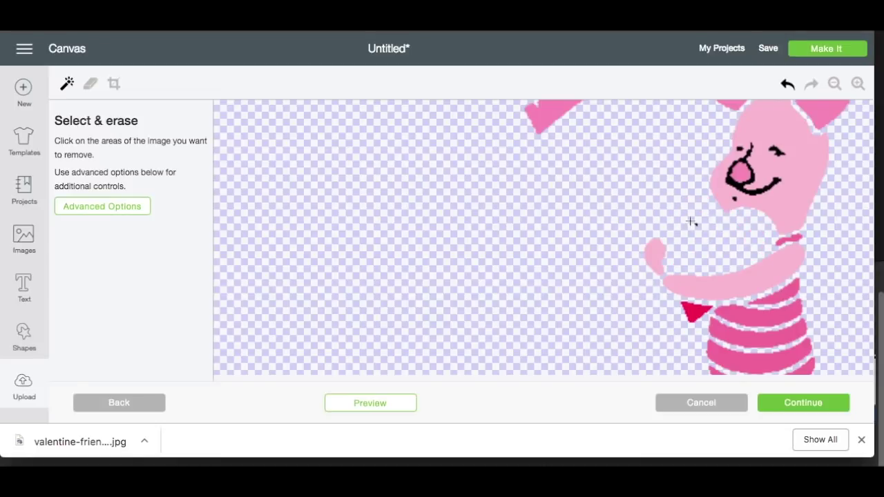
pyautogui.click(696, 225)
pyautogui.click(696, 226)
pyautogui.click(694, 312)
pyautogui.click(715, 284)
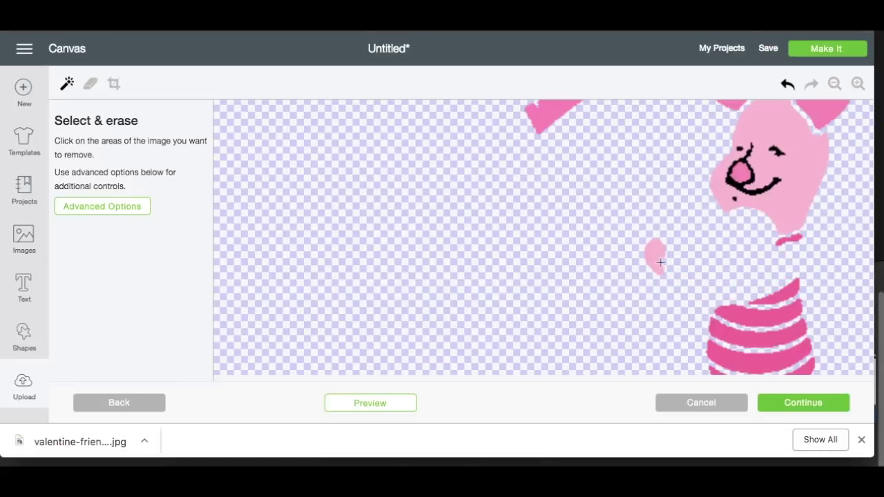
pyautogui.click(655, 257)
# Remove Piglet's face, nose outline, facial mark, leg and foot, then continue to naming
pyautogui.click(795, 194)
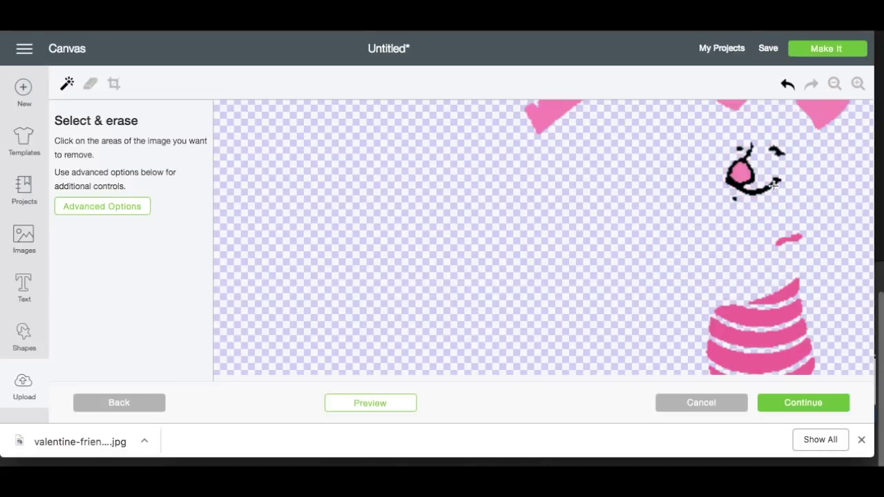
pyautogui.click(747, 191)
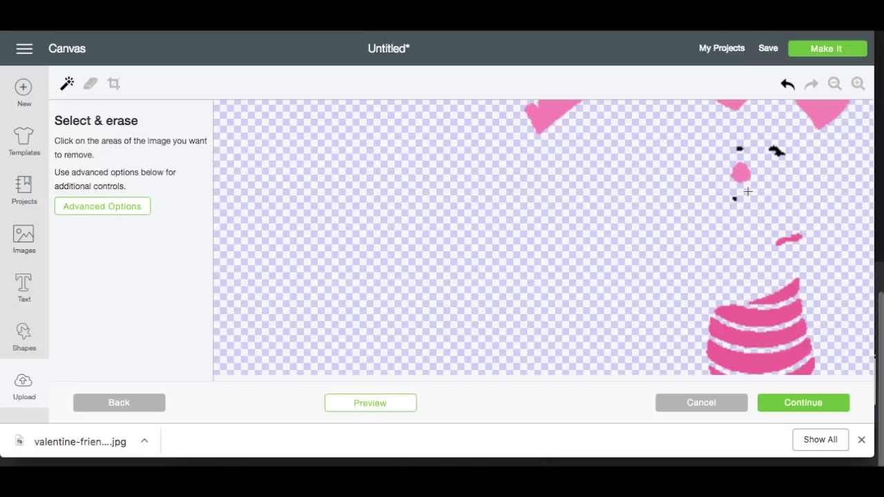
pyautogui.click(776, 154)
pyautogui.scroll(3, 742, 188)
pyautogui.scroll(-6, 748, 189)
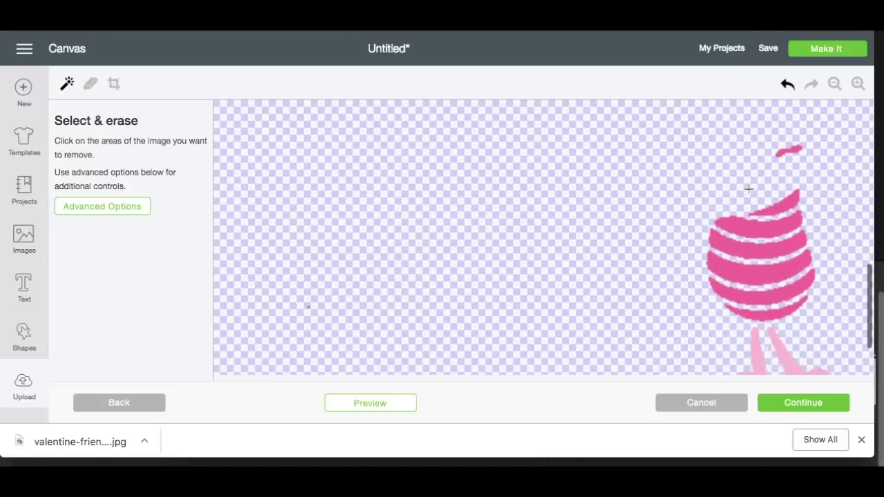
pyautogui.scroll(-2, 748, 189)
pyautogui.click(750, 346)
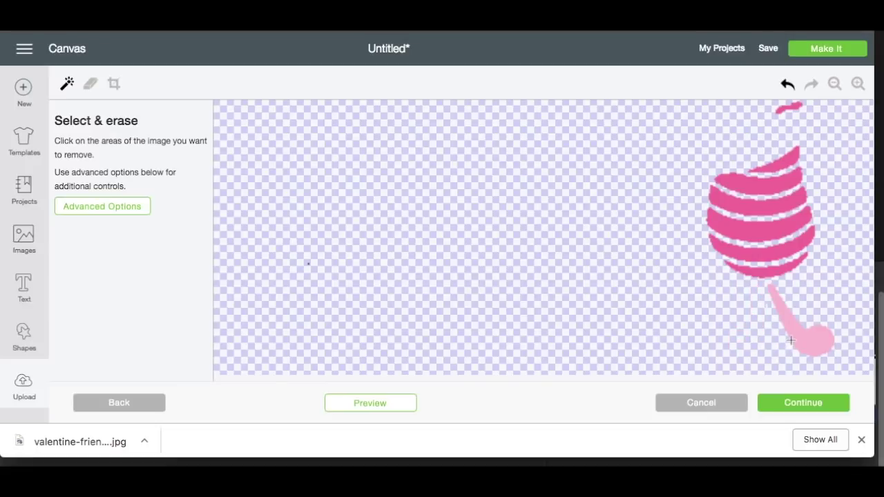
pyautogui.click(790, 340)
pyautogui.scroll(10, 623, 292)
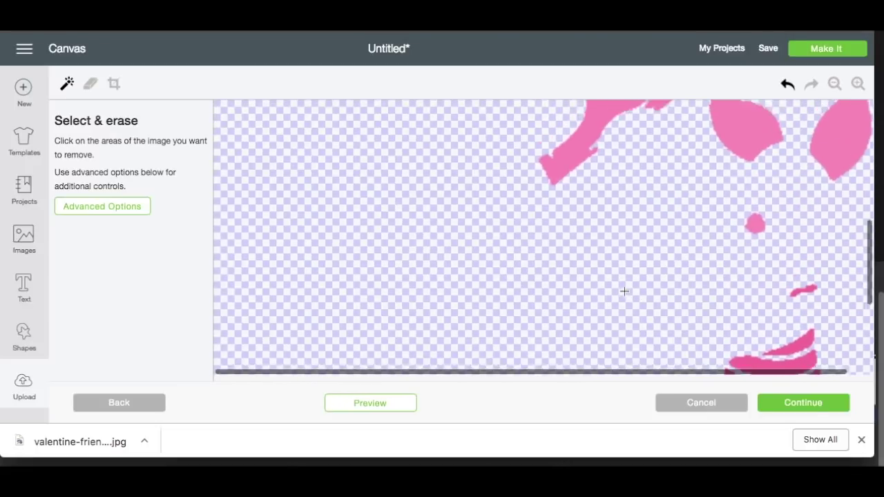
pyautogui.click(805, 404)
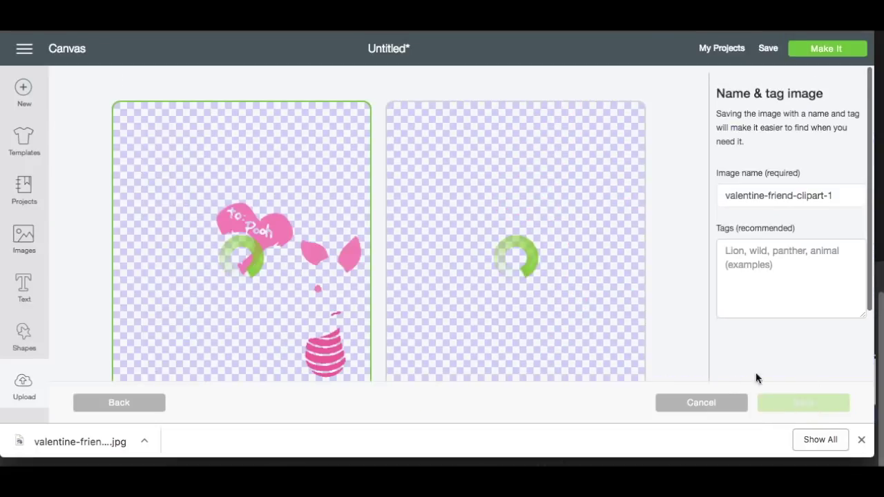
# Save the pink-pieces upload as a Cut image
pyautogui.scroll(-1, 663, 285)
pyautogui.click(570, 225)
pyautogui.click(782, 397)
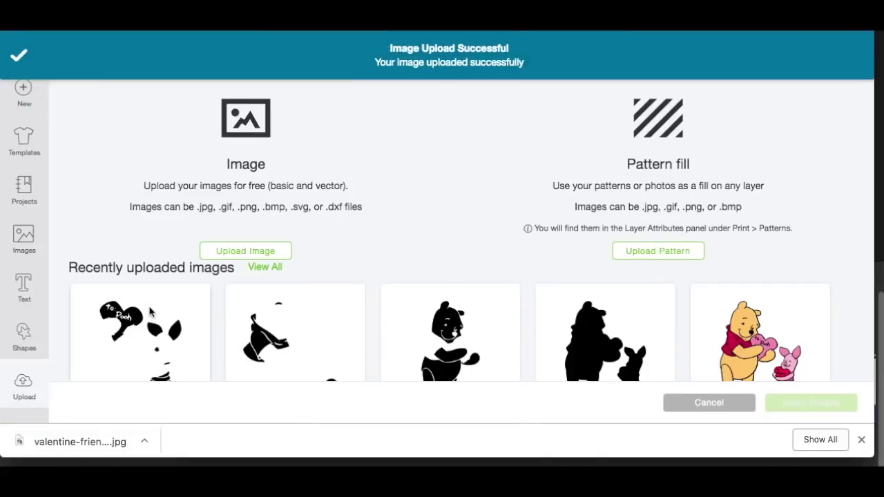
# Insert the heart-and-ears silhouette, zoom in and move it to the canvas upper left
pyautogui.scroll(-1, 172, 317)
pyautogui.click(150, 311)
pyautogui.click(828, 402)
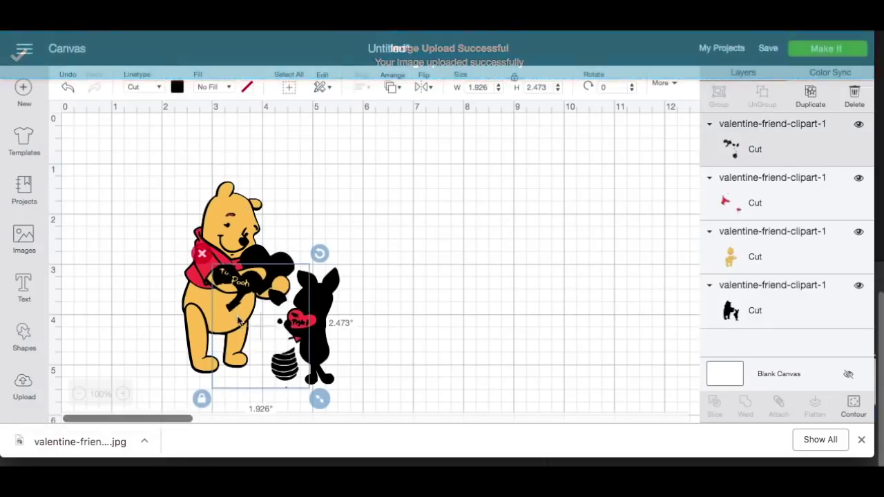
pyautogui.click(125, 394)
pyautogui.click(125, 394)
pyautogui.scroll(-4, 363, 308)
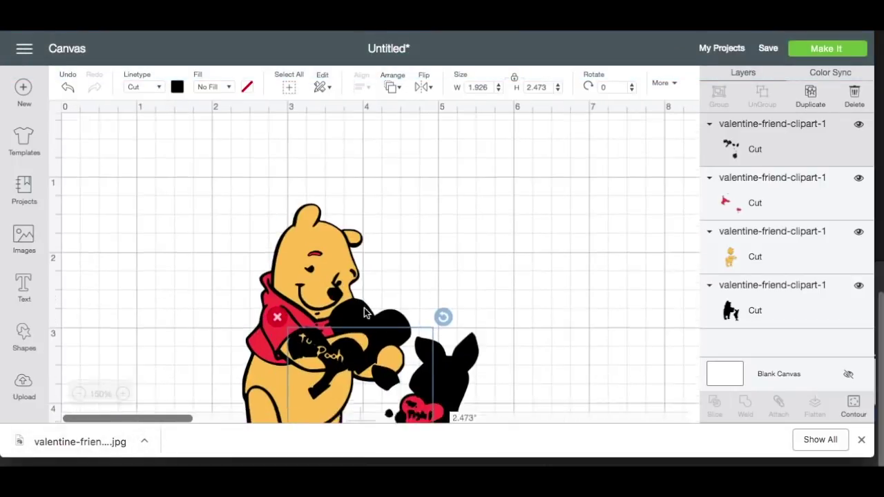
pyautogui.moveTo(354, 243); pyautogui.dragTo(159, 155)
# Colour the heart-and-ears layer hot pink (#F75DBF) and place it over Pooh and Piglet
pyautogui.click(178, 87)
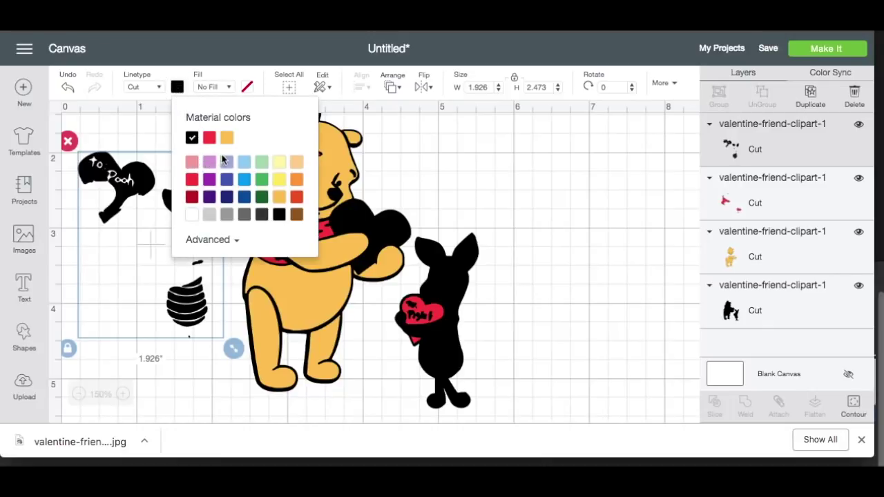
pyautogui.click(237, 244)
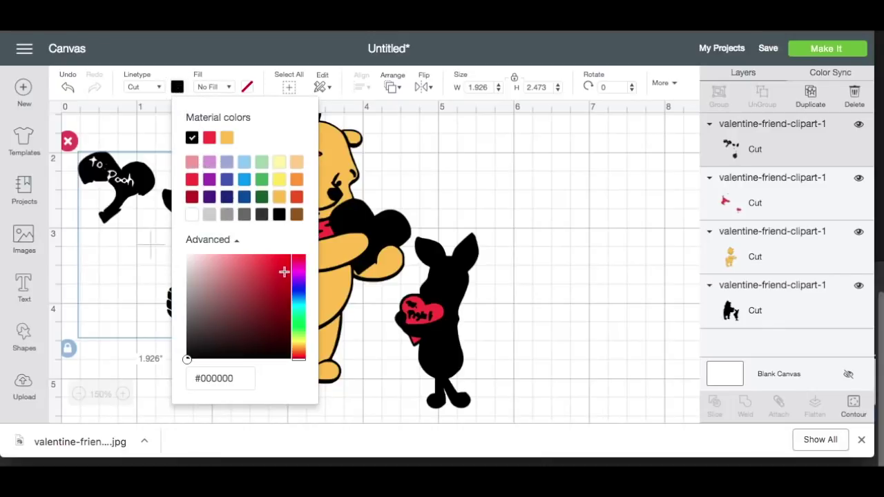
pyautogui.click(193, 161)
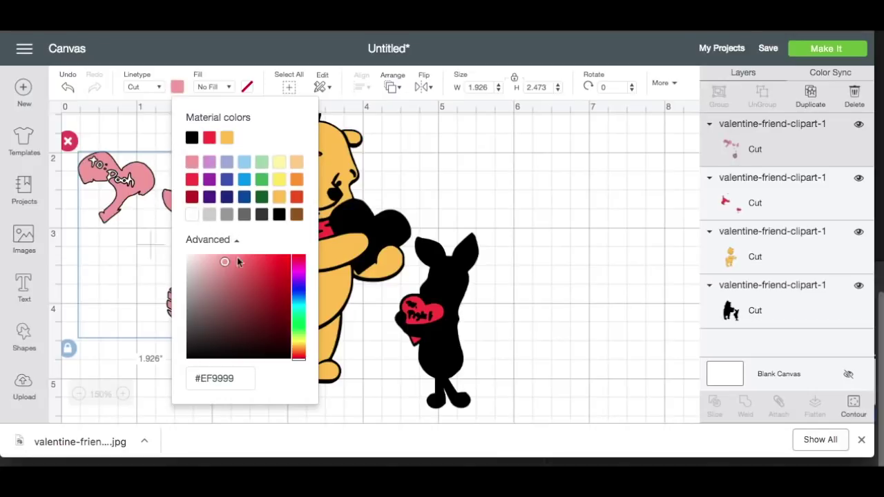
pyautogui.moveTo(223, 262); pyautogui.dragTo(222, 262)
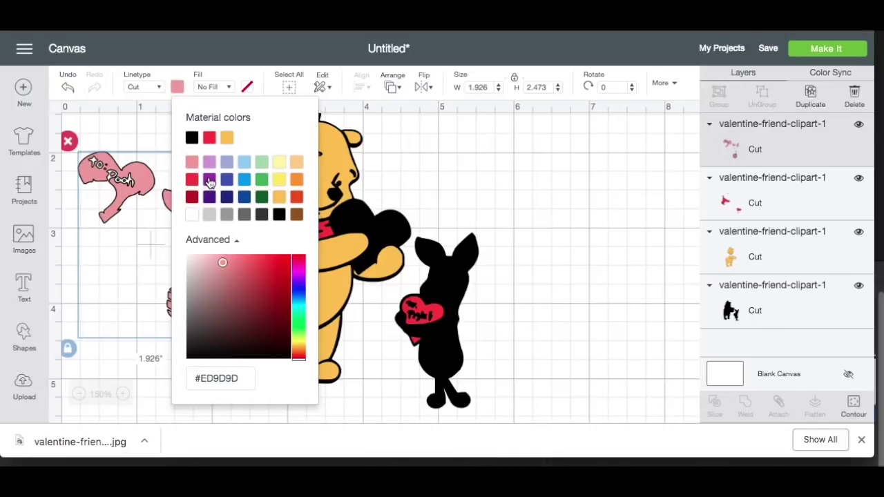
pyautogui.moveTo(296, 269); pyautogui.dragTo(298, 269)
pyautogui.moveTo(221, 263); pyautogui.dragTo(257, 265)
pyautogui.click(177, 86)
pyautogui.moveTo(167, 192); pyautogui.dragTo(396, 233)
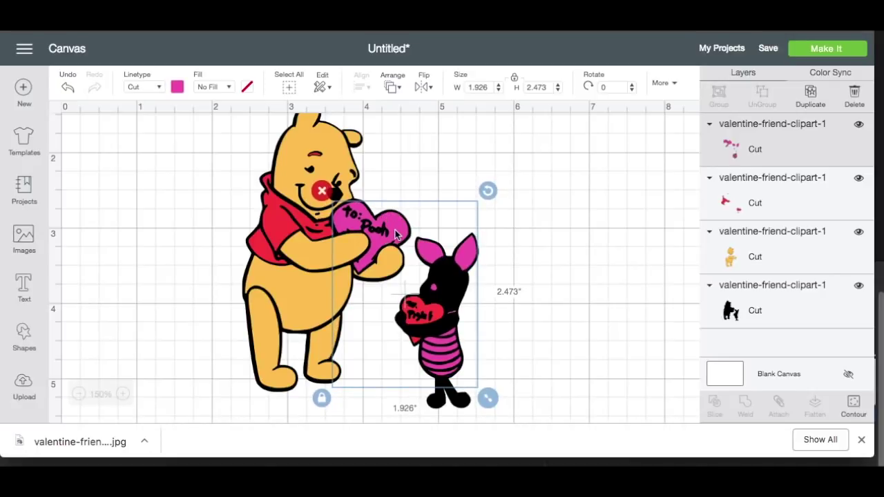
pyautogui.click(552, 230)
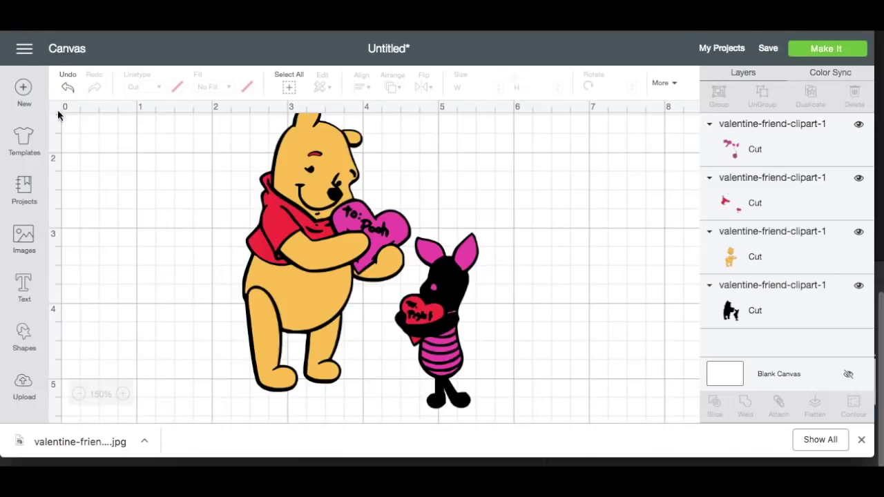
# Upload valentine-friend-clipart-1.jpg from Downloads again and mark it as a Complex image
pyautogui.click(16, 381)
pyautogui.scroll(-2, 200, 290)
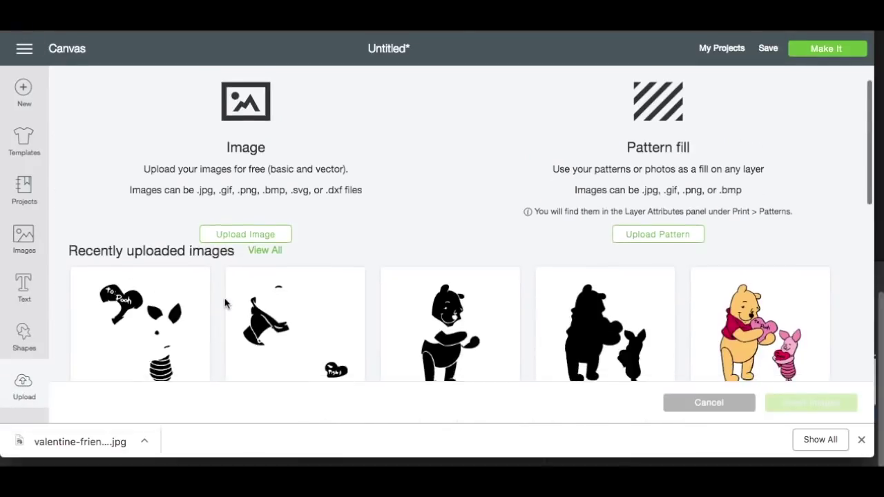
pyautogui.click(253, 210)
pyautogui.click(431, 241)
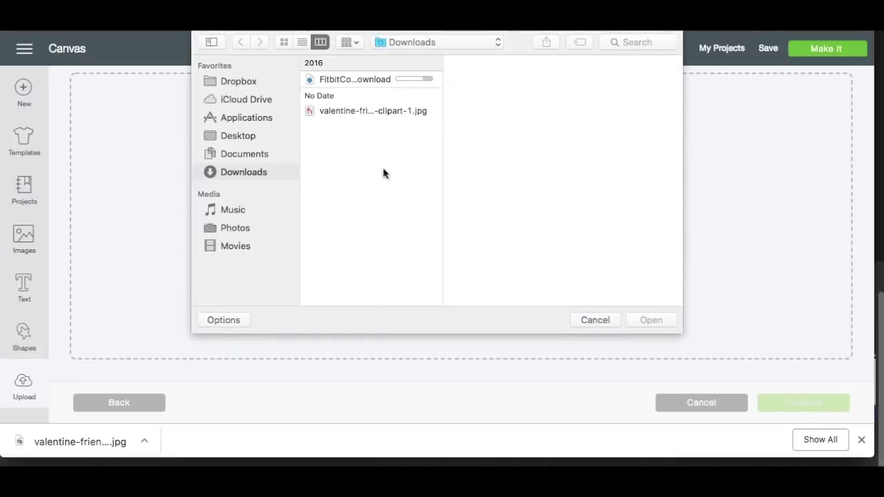
pyautogui.scroll(-5, 339, 138)
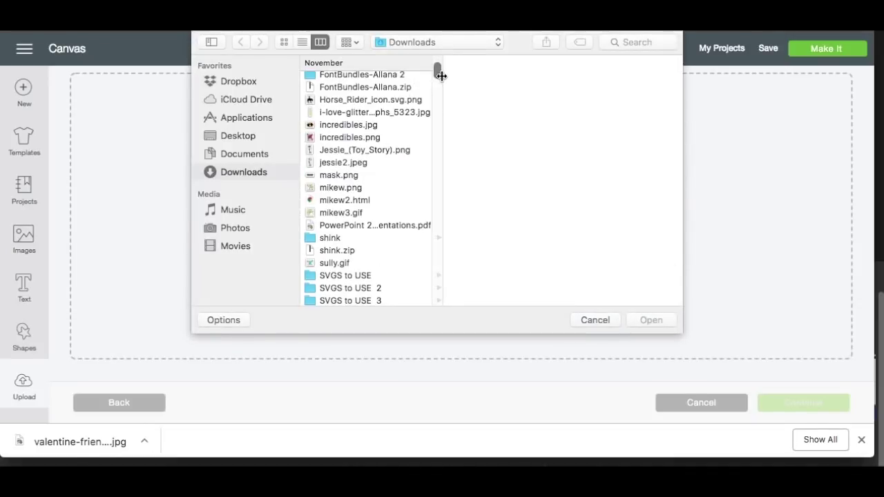
pyautogui.moveTo(437, 67); pyautogui.dragTo(420, 349)
pyautogui.click(412, 302)
pyautogui.click(645, 321)
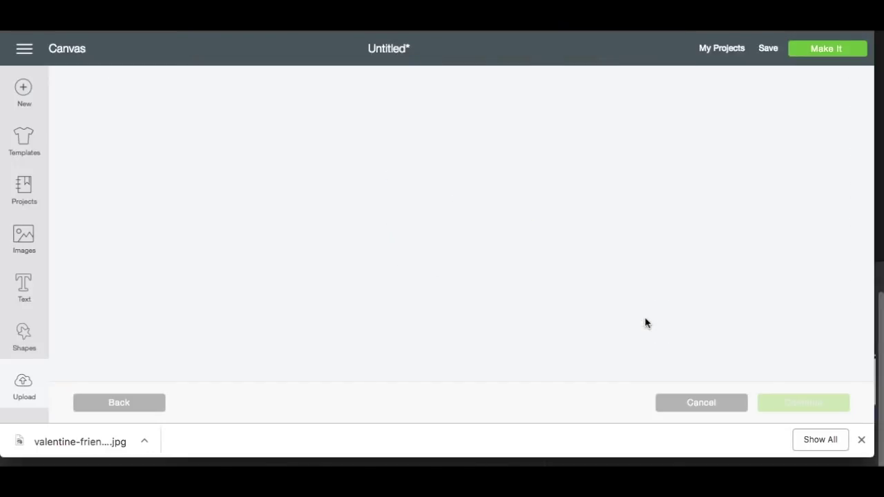
pyautogui.scroll(-3, 607, 318)
pyautogui.click(577, 337)
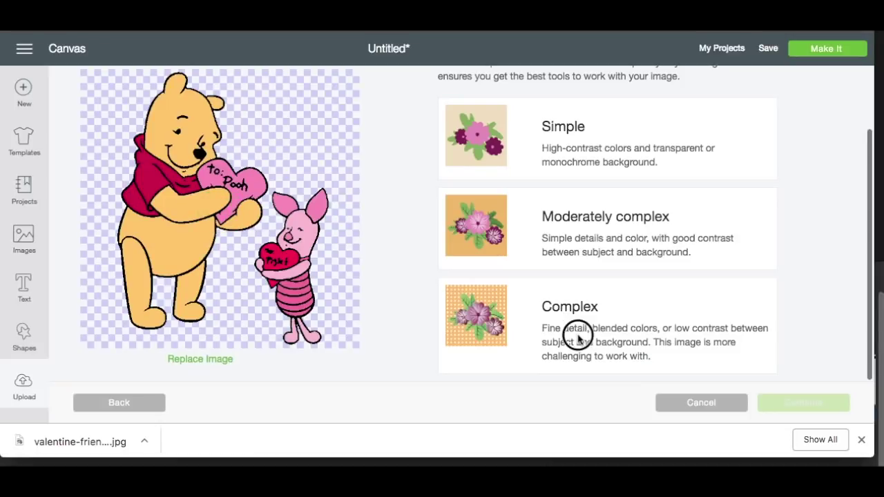
# With a maximum-size Eraser, brush away Pooh's head, ear, body and legs
pyautogui.click(782, 404)
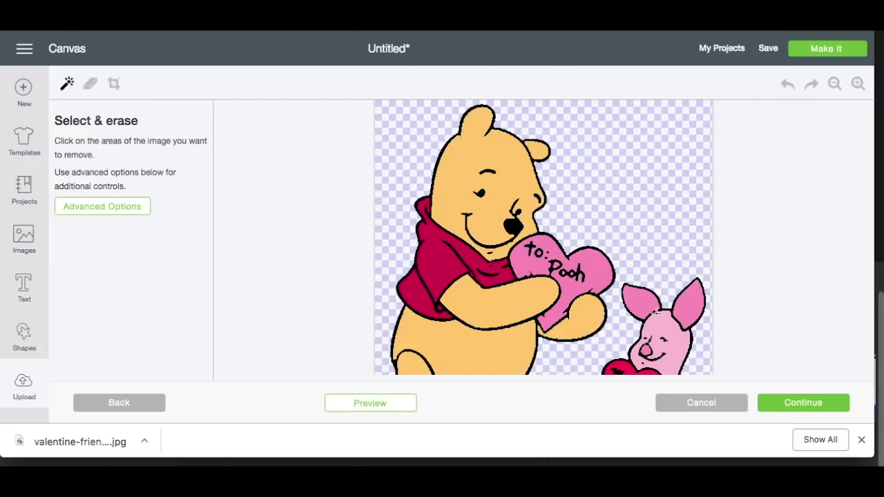
pyautogui.scroll(-4, 564, 225)
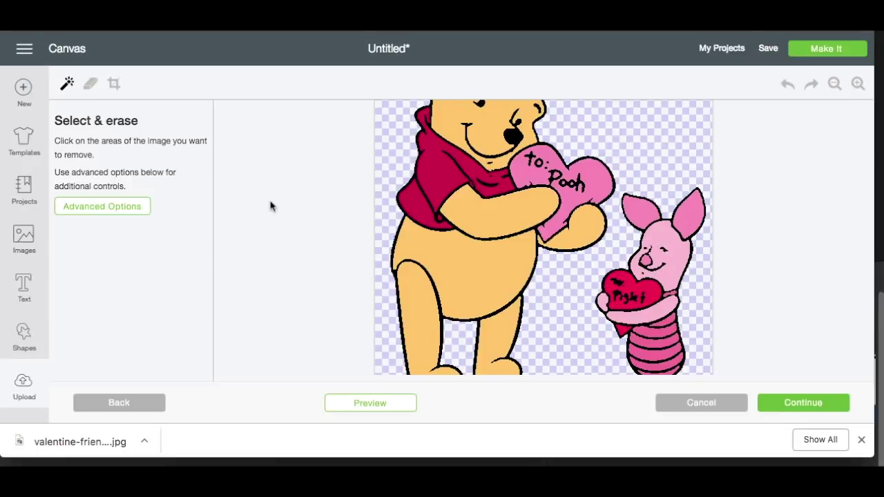
pyautogui.scroll(2, 271, 206)
pyautogui.click(90, 84)
pyautogui.moveTo(91, 212); pyautogui.dragTo(169, 213)
pyautogui.rightClick(558, 186)
pyautogui.click(557, 186)
pyautogui.moveTo(556, 182)
pyautogui.mouseDown()
pyautogui.moveTo(434, 168)
pyautogui.moveTo(552, 143)
pyautogui.moveTo(437, 132)
pyautogui.mouseUp()
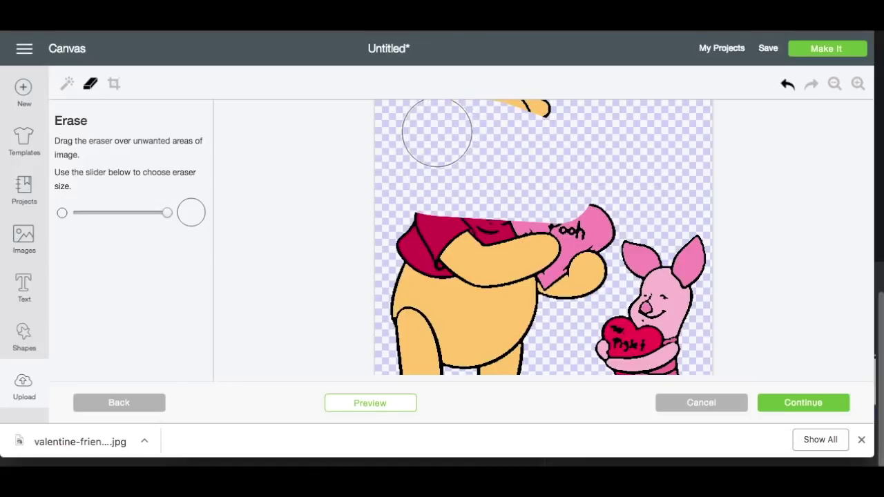
pyautogui.moveTo(493, 197)
pyautogui.mouseDown()
pyautogui.moveTo(549, 148)
pyautogui.moveTo(453, 141)
pyautogui.moveTo(494, 127)
pyautogui.moveTo(573, 199)
pyautogui.moveTo(584, 249)
pyautogui.moveTo(570, 321)
pyautogui.moveTo(477, 305)
pyautogui.moveTo(508, 308)
pyautogui.moveTo(413, 305)
pyautogui.moveTo(403, 282)
pyautogui.moveTo(545, 268)
pyautogui.mouseUp()
pyautogui.scroll(2, 576, 205)
pyautogui.scroll(5, 545, 268)
pyautogui.moveTo(521, 206)
pyautogui.mouseDown()
pyautogui.moveTo(510, 324)
pyautogui.moveTo(470, 332)
pyautogui.moveTo(432, 316)
pyautogui.moveTo(405, 257)
pyautogui.moveTo(412, 208)
pyautogui.moveTo(455, 204)
pyautogui.moveTo(455, 271)
pyautogui.mouseUp()
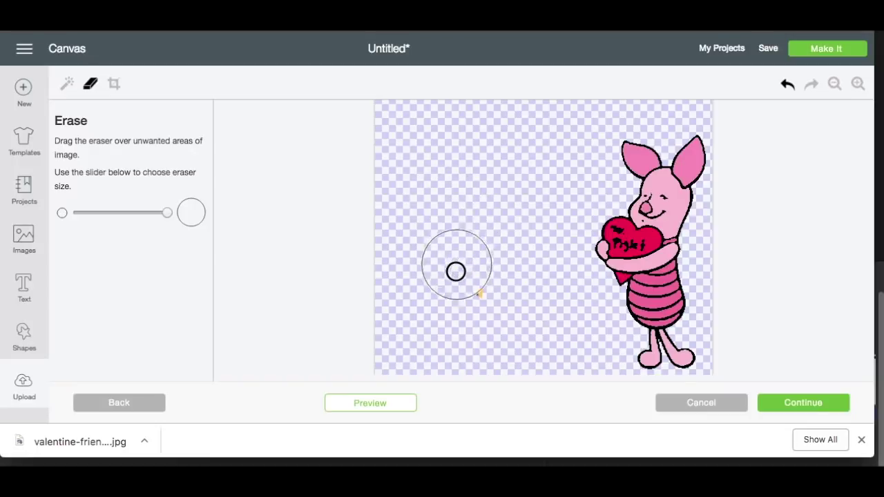
# Remove Piglet's ears, heart, face patch, black outline and striped sweater with the magic wand
pyautogui.click(67, 84)
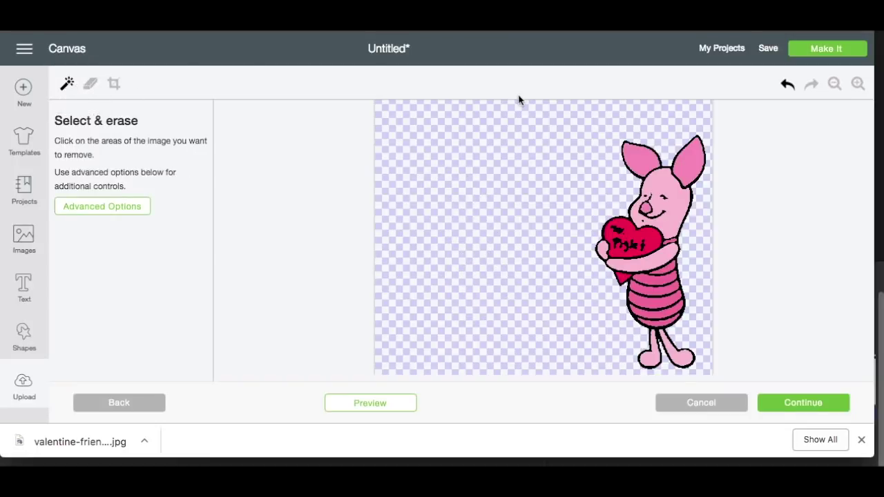
pyautogui.click(642, 155)
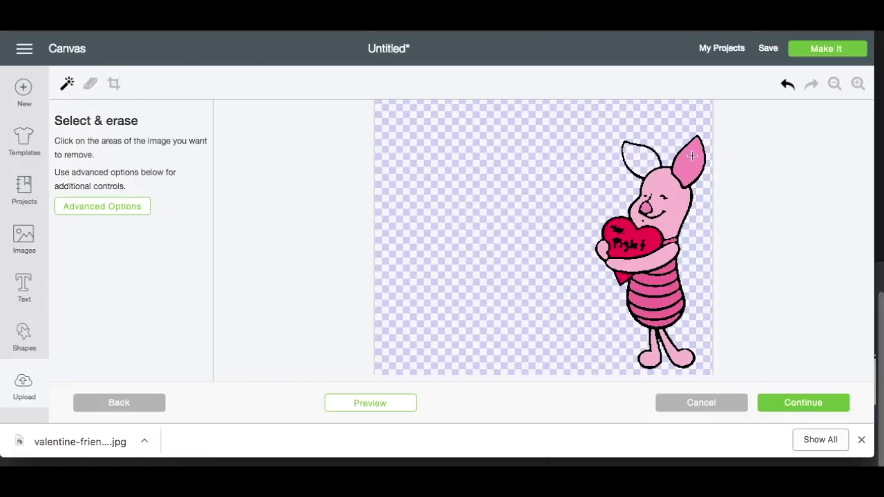
pyautogui.click(684, 164)
pyautogui.click(648, 243)
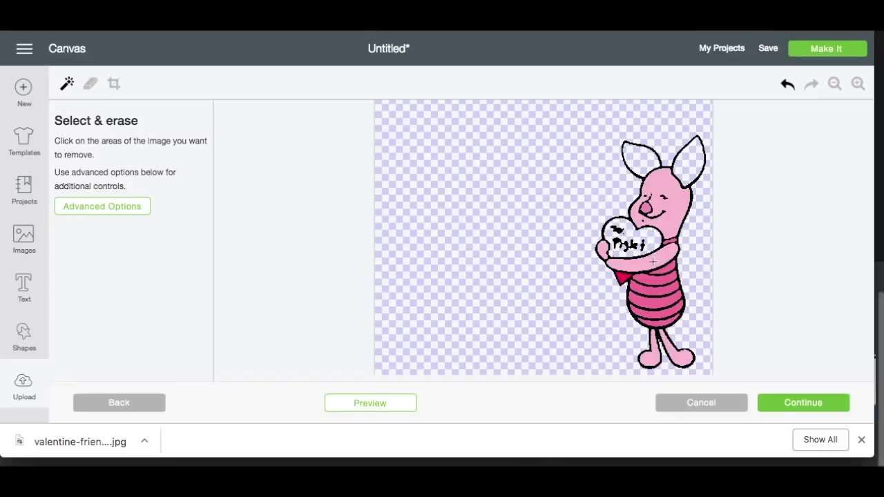
pyautogui.click(659, 215)
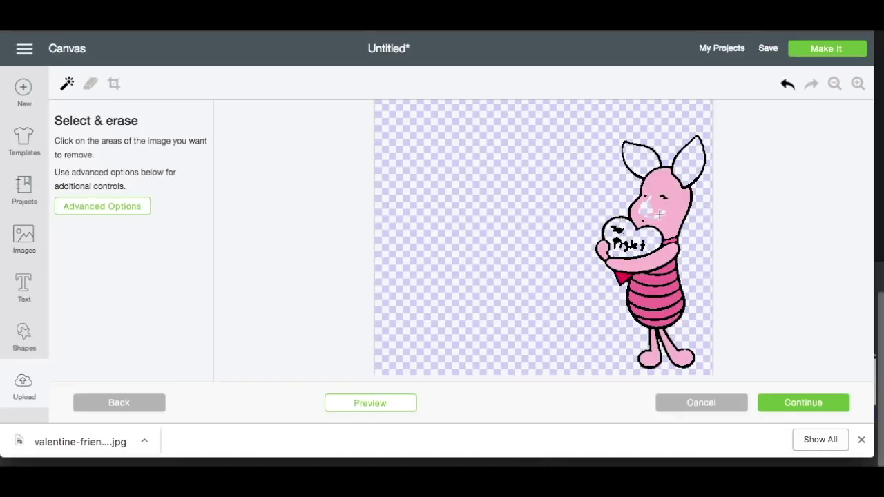
pyautogui.click(656, 167)
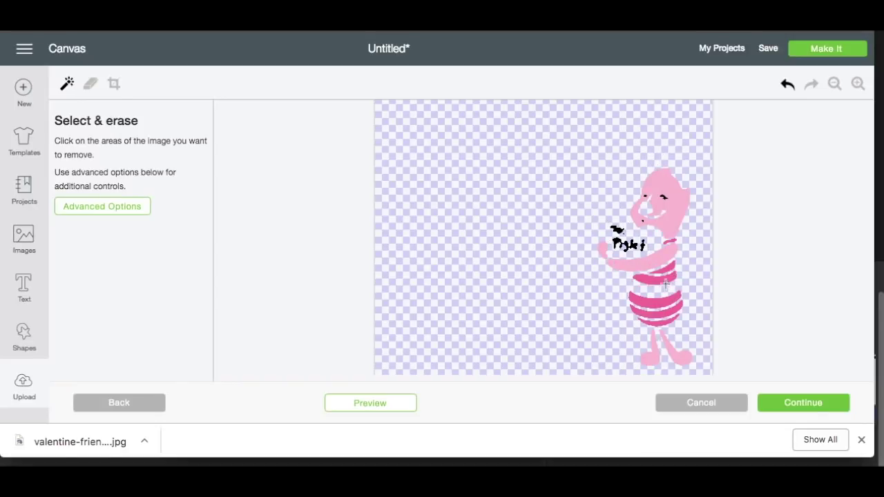
pyautogui.click(670, 263)
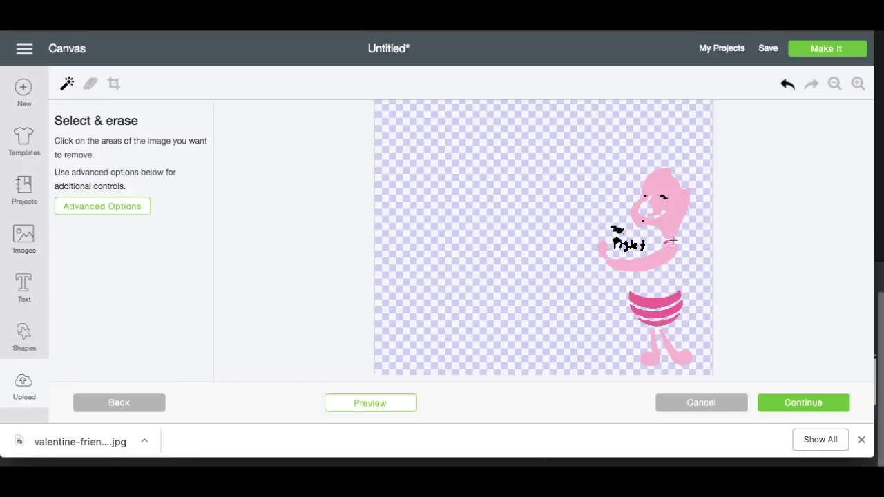
pyautogui.click(657, 305)
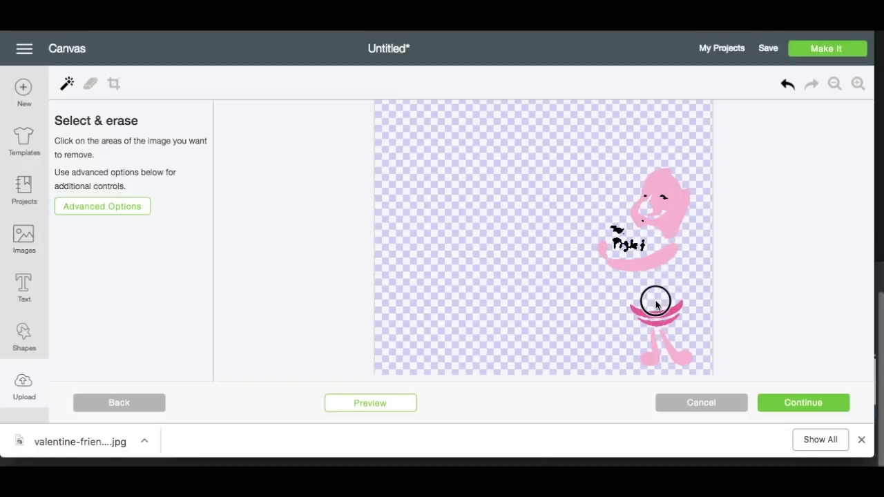
pyautogui.click(658, 321)
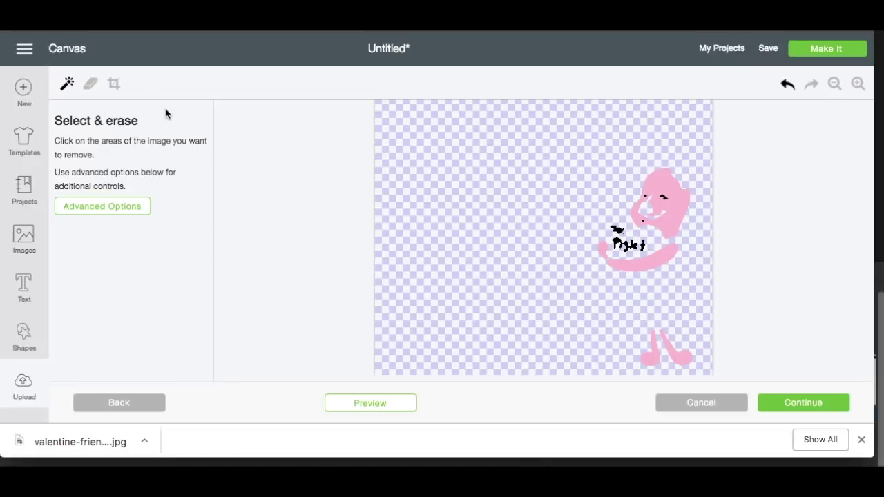
# Erase the black lettering from the heart using a much smaller freehand eraser
pyautogui.click(90, 83)
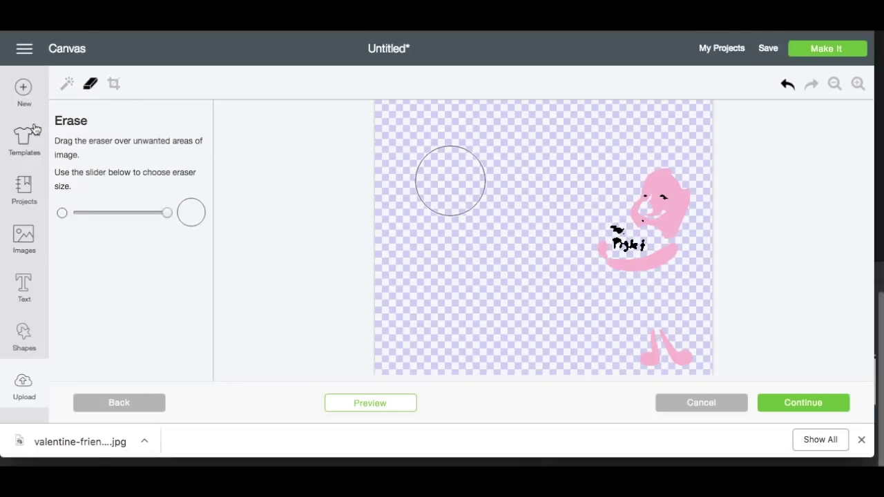
pyautogui.click(86, 214)
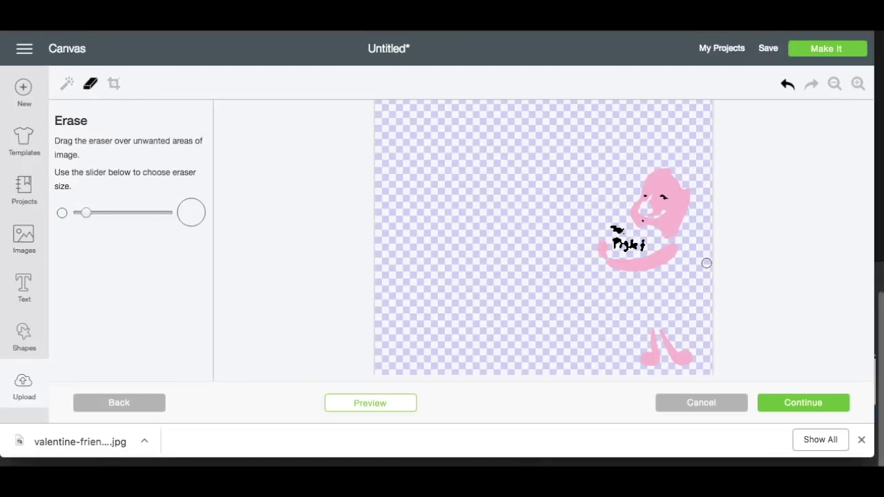
pyautogui.moveTo(615, 228)
pyautogui.mouseDown()
pyautogui.moveTo(648, 247)
pyautogui.moveTo(617, 245)
pyautogui.mouseUp()
pyautogui.click(856, 84)
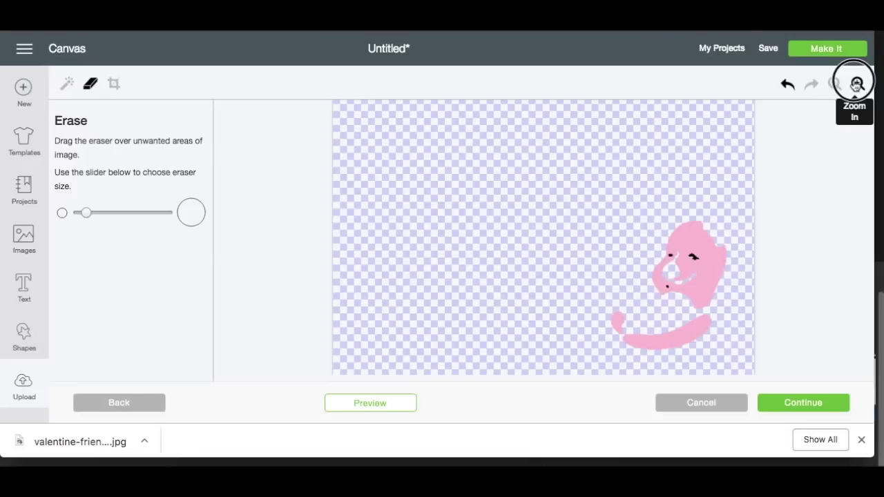
pyautogui.click(857, 84)
pyautogui.scroll(-5, 777, 332)
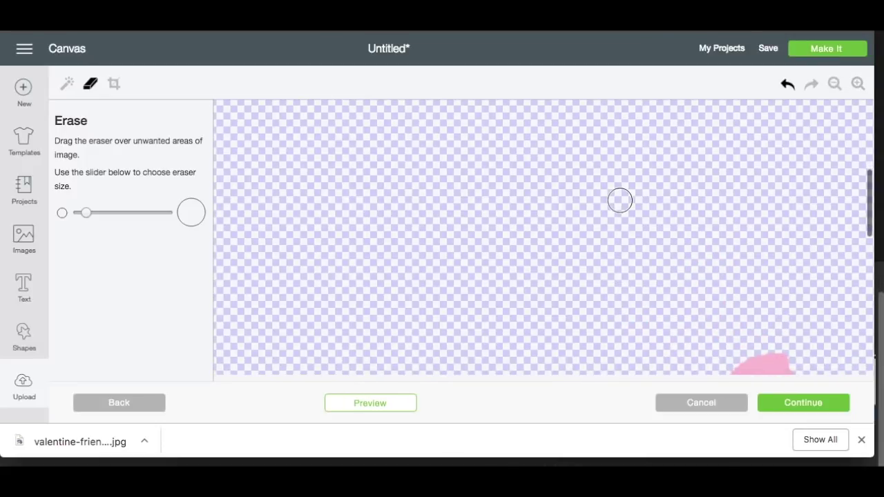
pyautogui.scroll(-1, 756, 321)
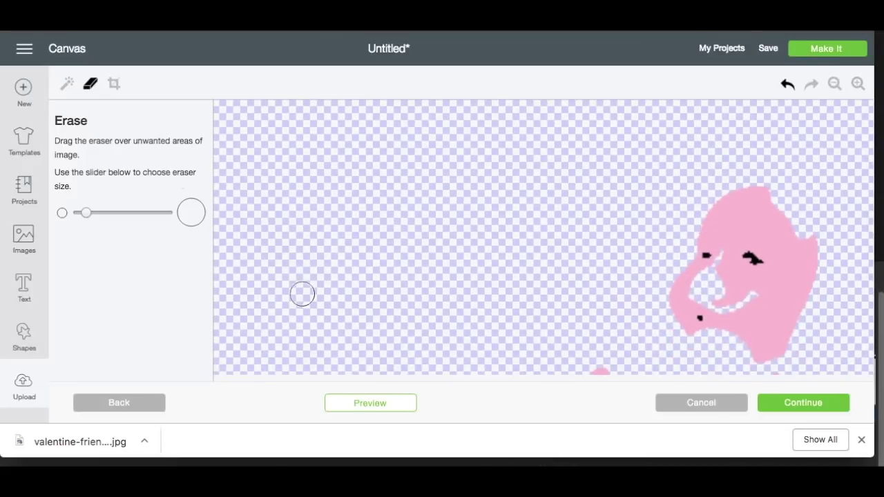
# Remove the black eye marks and a leftover edge spot from the pink shape
pyautogui.click(67, 83)
pyautogui.click(748, 258)
pyautogui.click(704, 257)
pyautogui.click(698, 318)
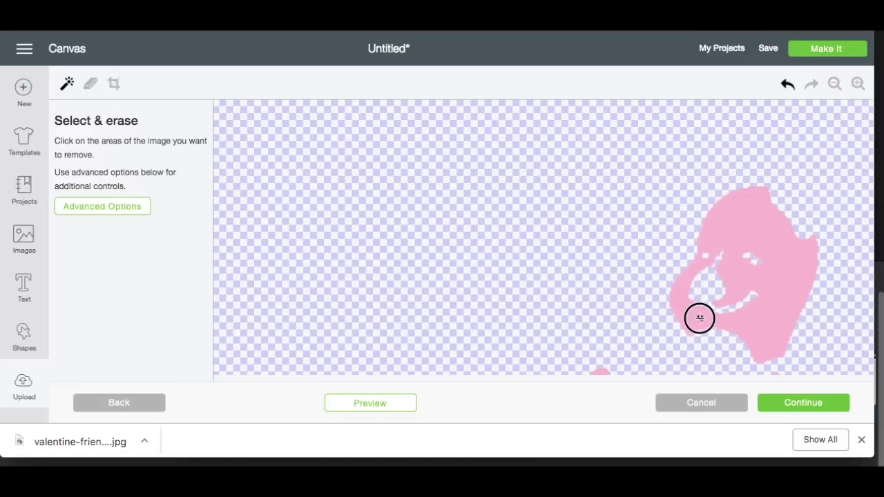
pyautogui.scroll(-5, 825, 319)
pyautogui.scroll(3, 825, 318)
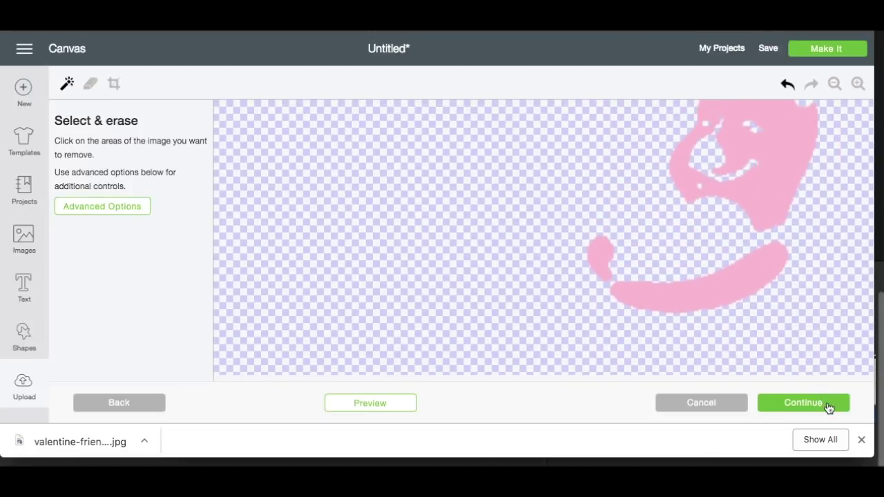
# Save the erased upload as a cut image and insert it onto the canvas
pyautogui.click(828, 407)
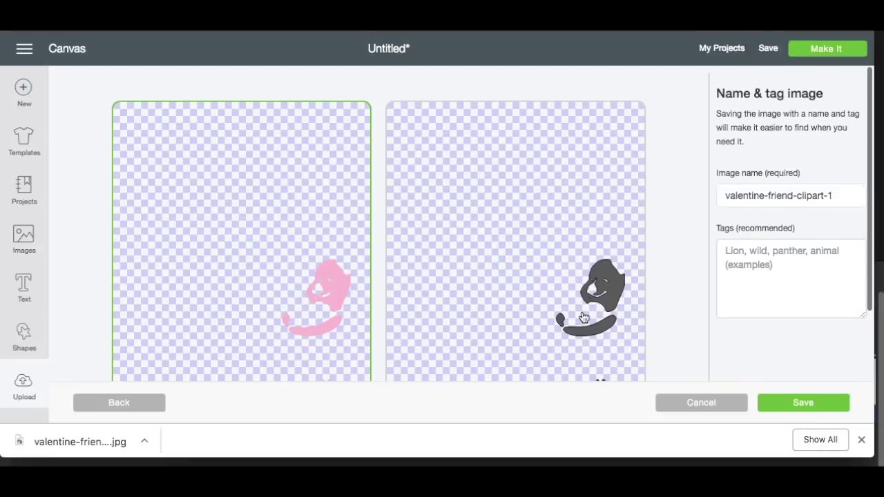
pyautogui.scroll(-2, 584, 316)
pyautogui.click(561, 156)
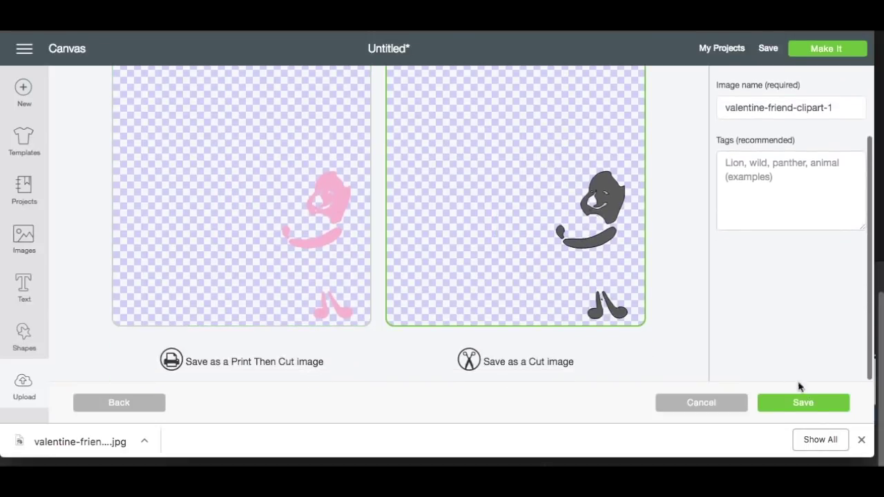
pyautogui.click(810, 402)
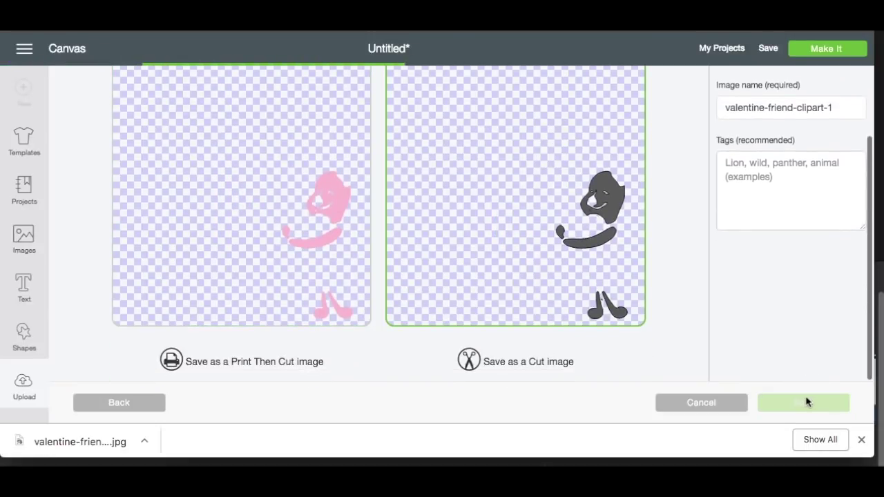
pyautogui.click(175, 355)
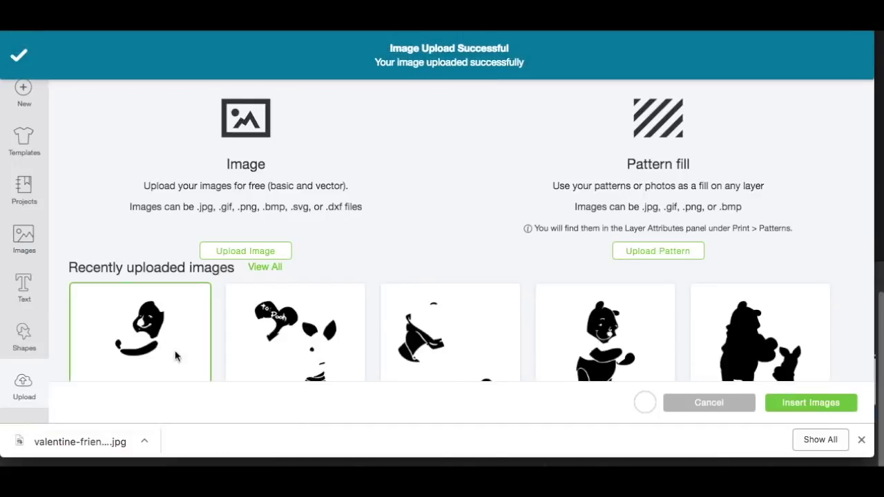
pyautogui.click(789, 404)
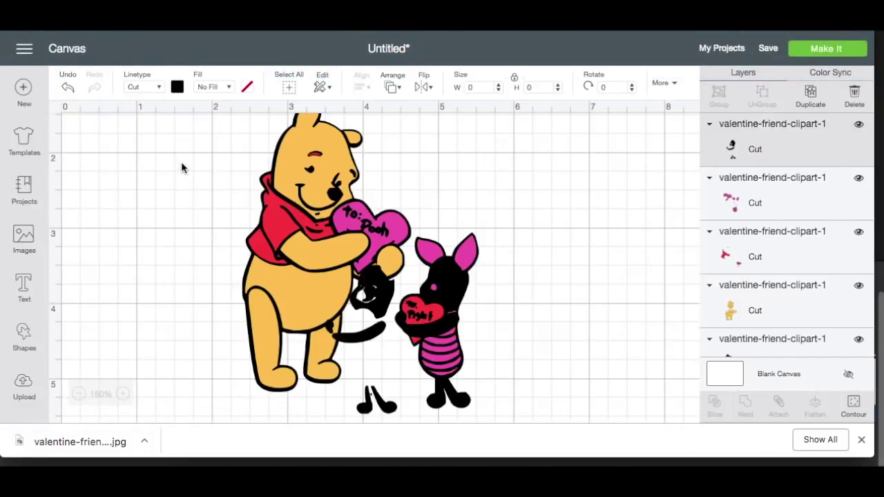
# Move the inserted pieces to empty canvas and colour them light pink
pyautogui.click(369, 290)
pyautogui.moveTo(369, 290); pyautogui.dragTo(161, 199)
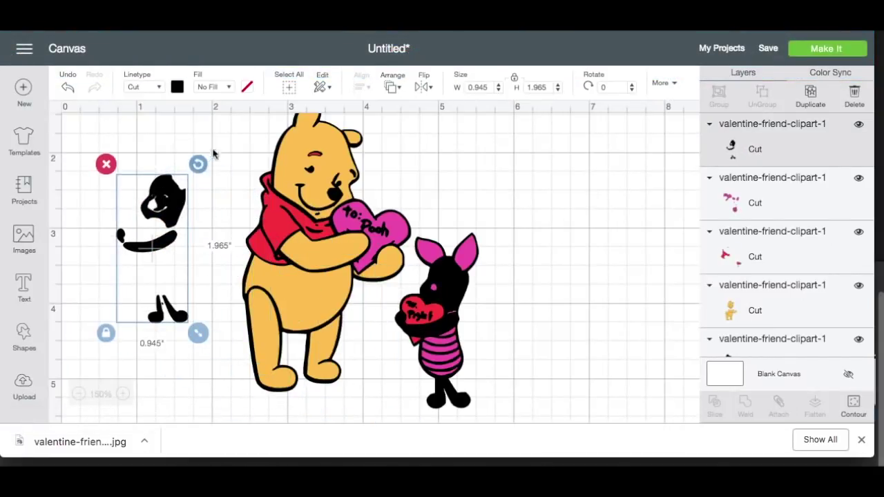
pyautogui.click(177, 86)
pyautogui.click(195, 164)
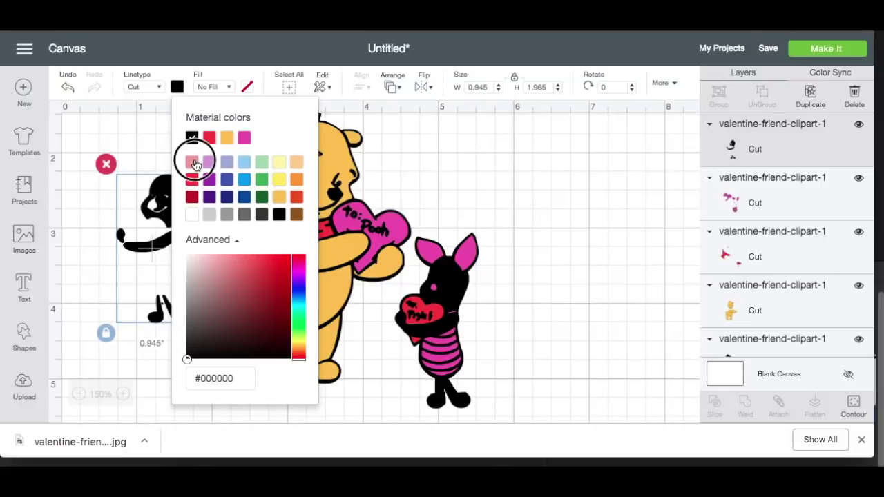
pyautogui.click(155, 215)
# Align the light pink face pieces over Piglet, then check the combined Pooh and Piglet artwork
pyautogui.moveTo(155, 215); pyautogui.dragTo(447, 292)
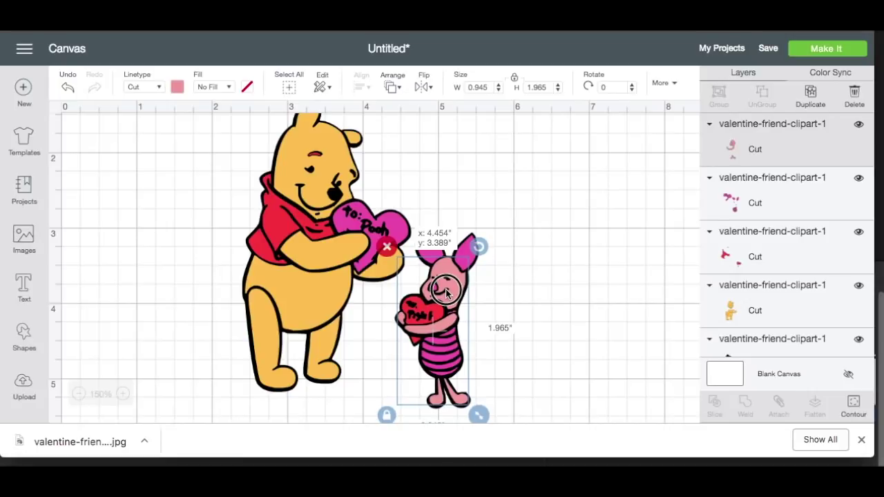
pyautogui.moveTo(446, 292); pyautogui.dragTo(446, 289)
pyautogui.click(570, 318)
pyautogui.scroll(2, 570, 318)
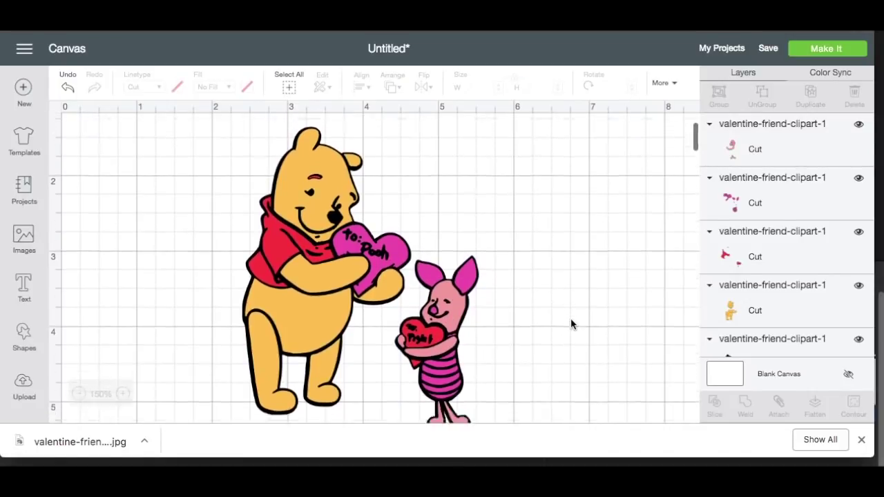
pyautogui.scroll(-2, 570, 321)
pyautogui.moveTo(566, 384); pyautogui.dragTo(216, 148)
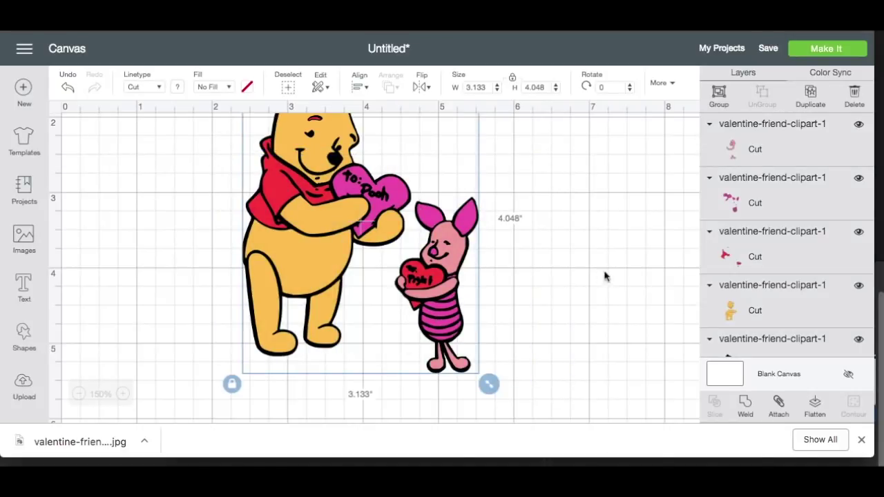
pyautogui.click(541, 297)
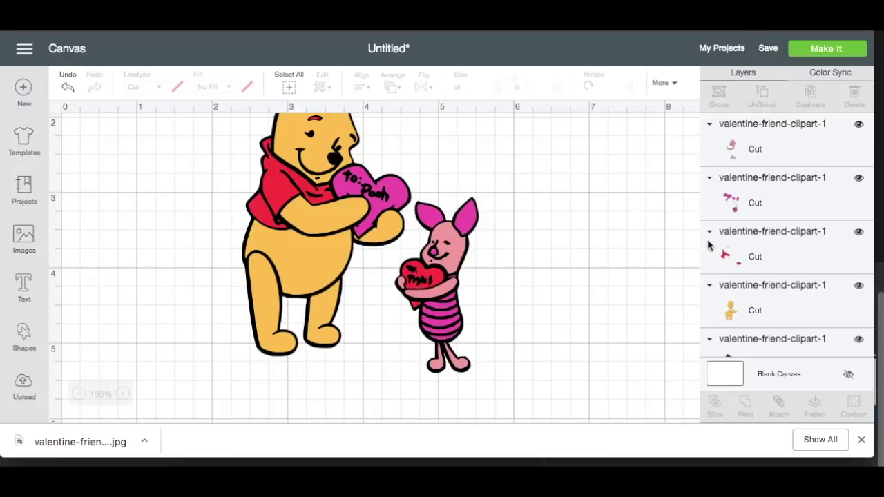
pyautogui.click(844, 59)
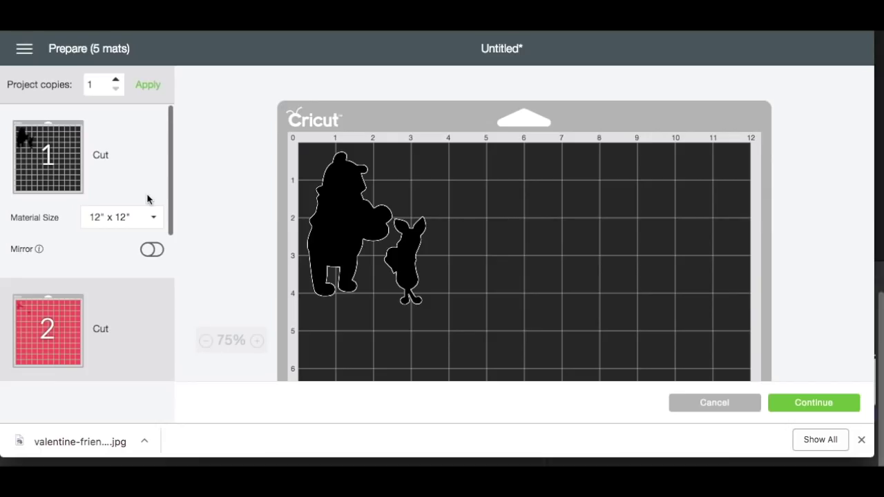
pyautogui.scroll(-2, 147, 200)
pyautogui.click(43, 264)
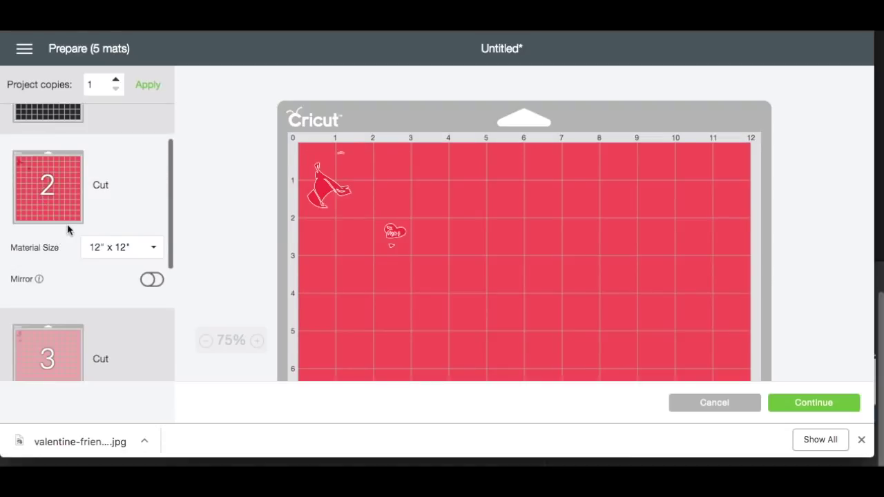
pyautogui.scroll(2, 67, 224)
pyautogui.click(57, 178)
pyautogui.scroll(-2, 85, 272)
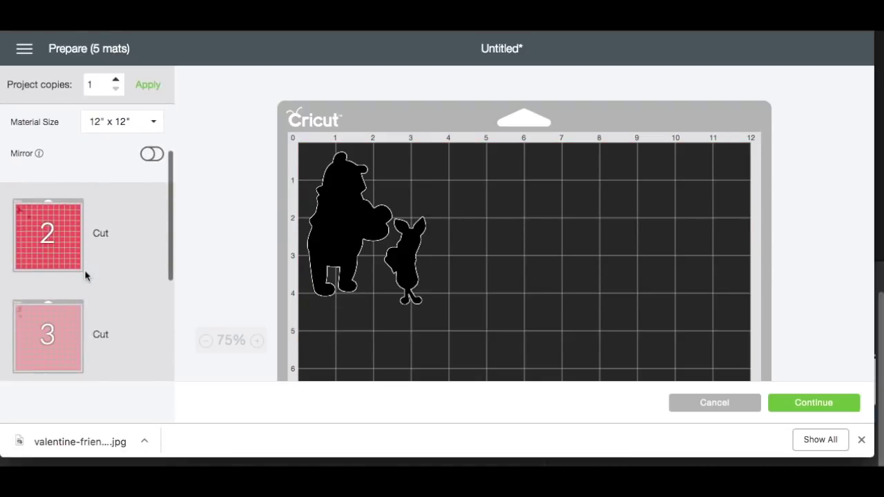
pyautogui.click(76, 245)
pyautogui.scroll(-1, 77, 245)
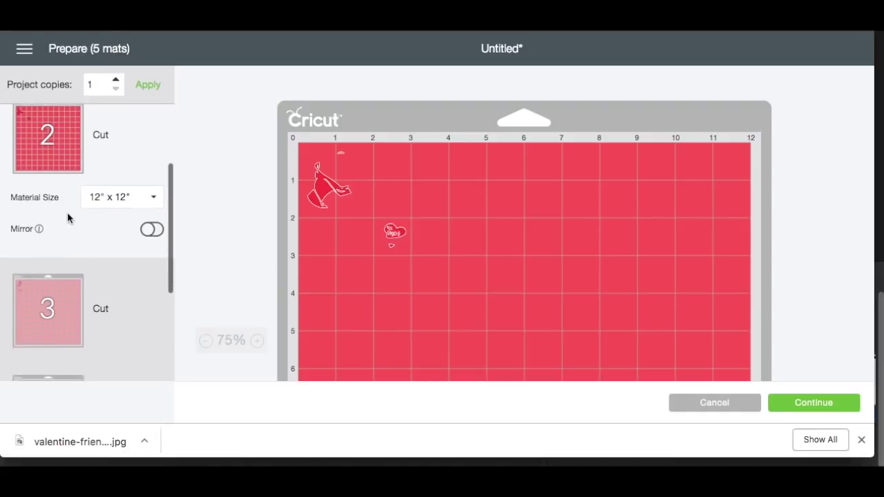
pyautogui.scroll(-2, 67, 216)
pyautogui.click(69, 214)
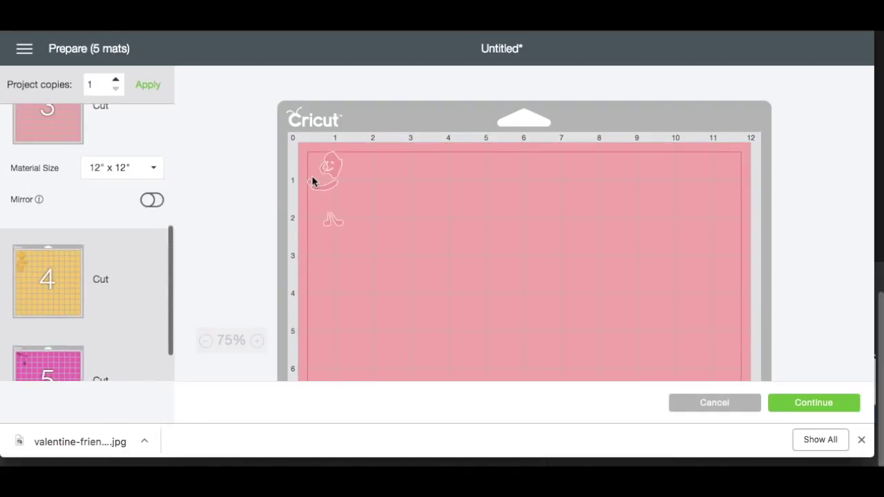
pyautogui.click(40, 308)
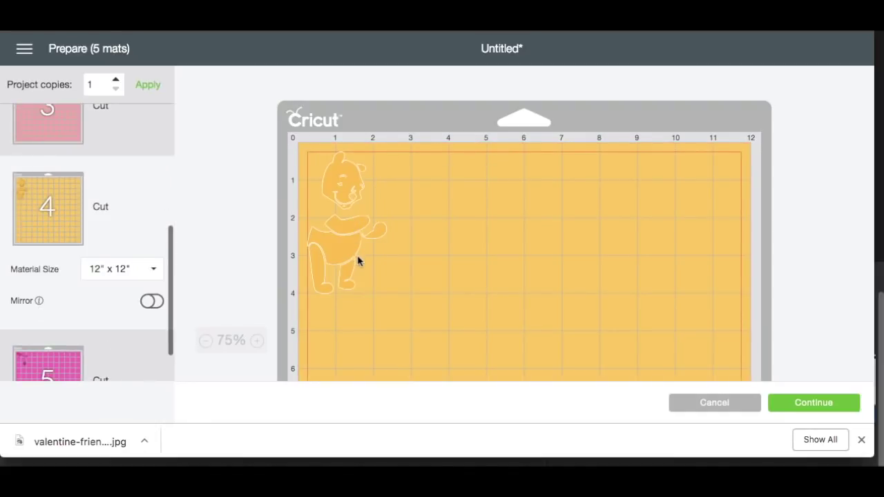
pyautogui.scroll(-2, 133, 355)
pyautogui.click(131, 320)
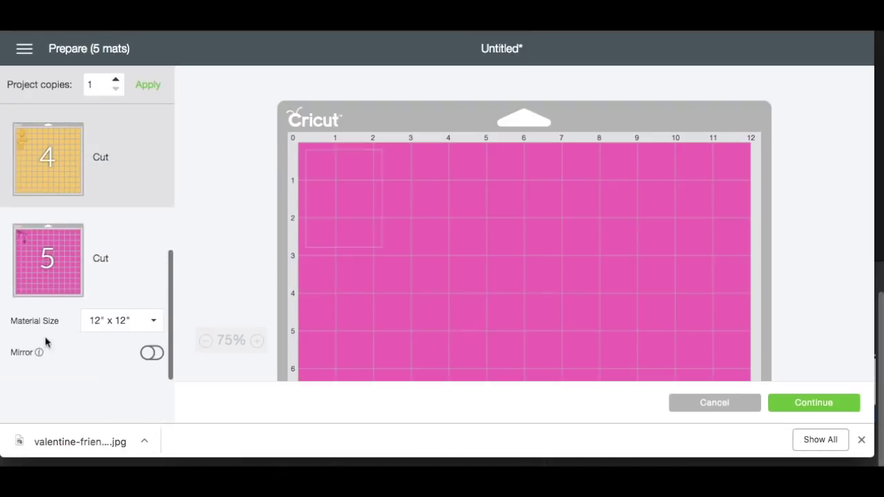
pyautogui.click(692, 406)
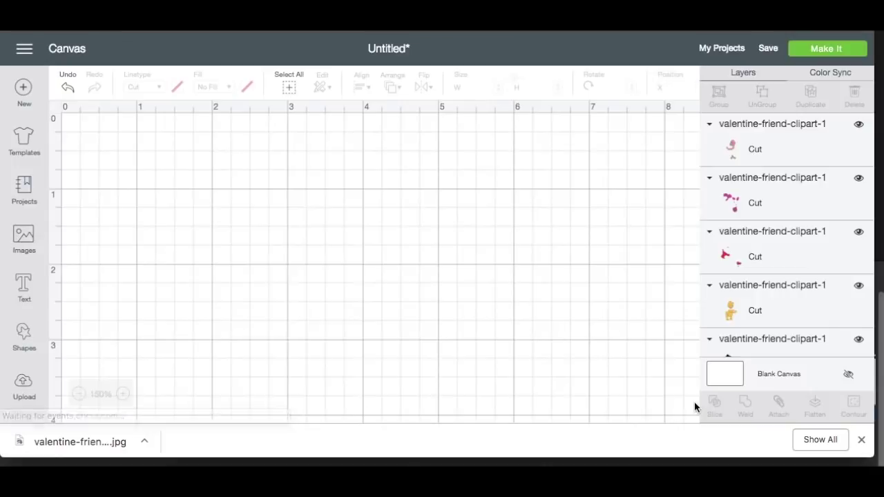
pyautogui.scroll(3, 494, 231)
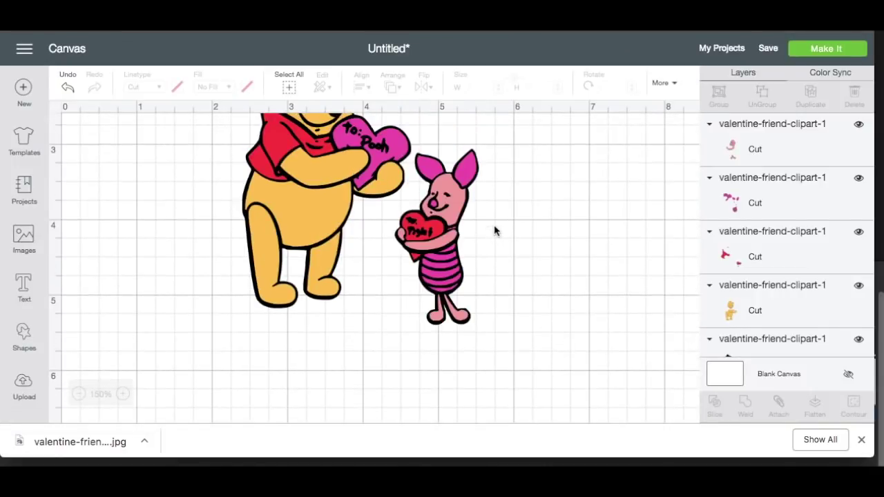
pyautogui.scroll(3, 495, 230)
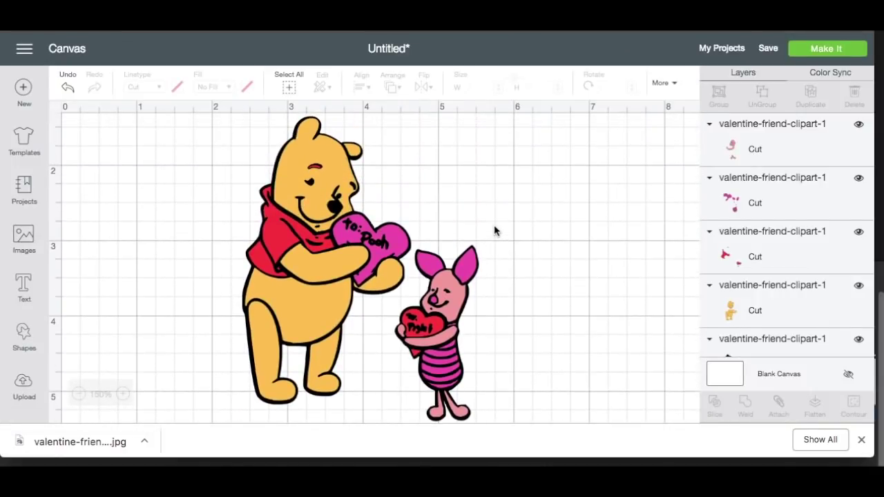